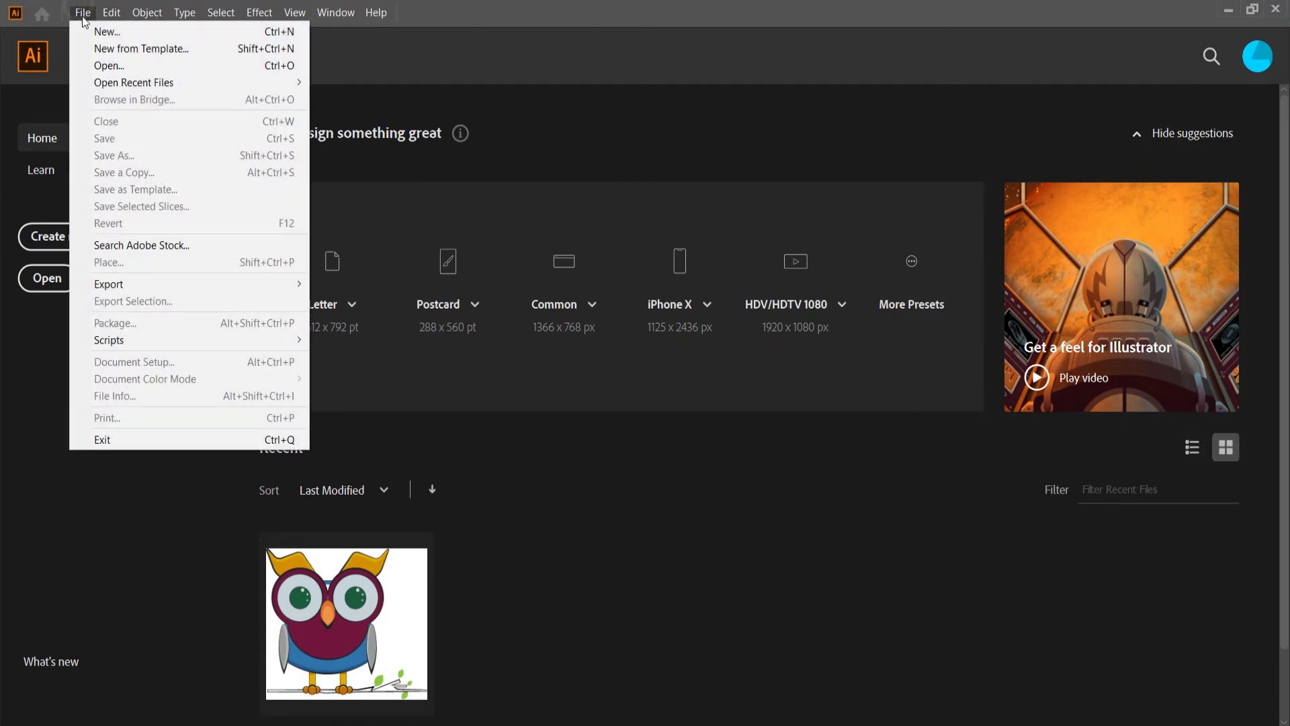
# - Create a new document from the A4 preset measuring 210 x 297 mm
pyautogui.click(52, 278)
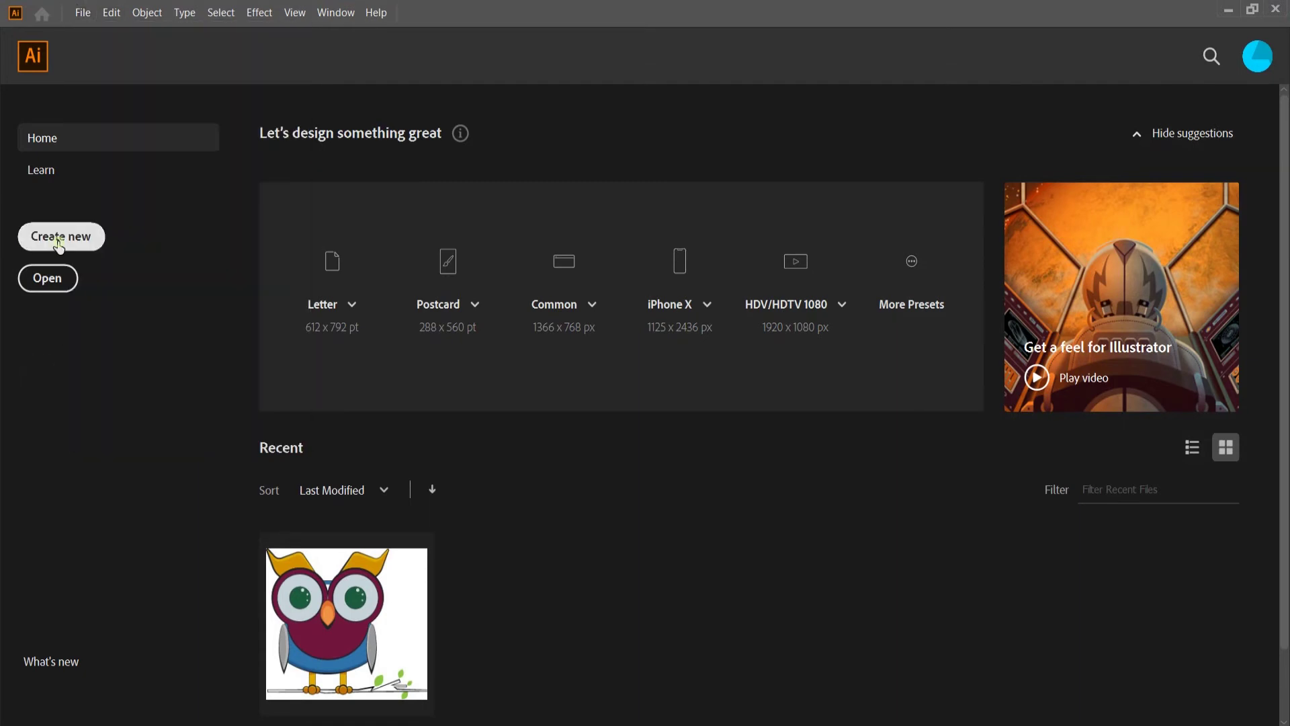
pyautogui.click(57, 251)
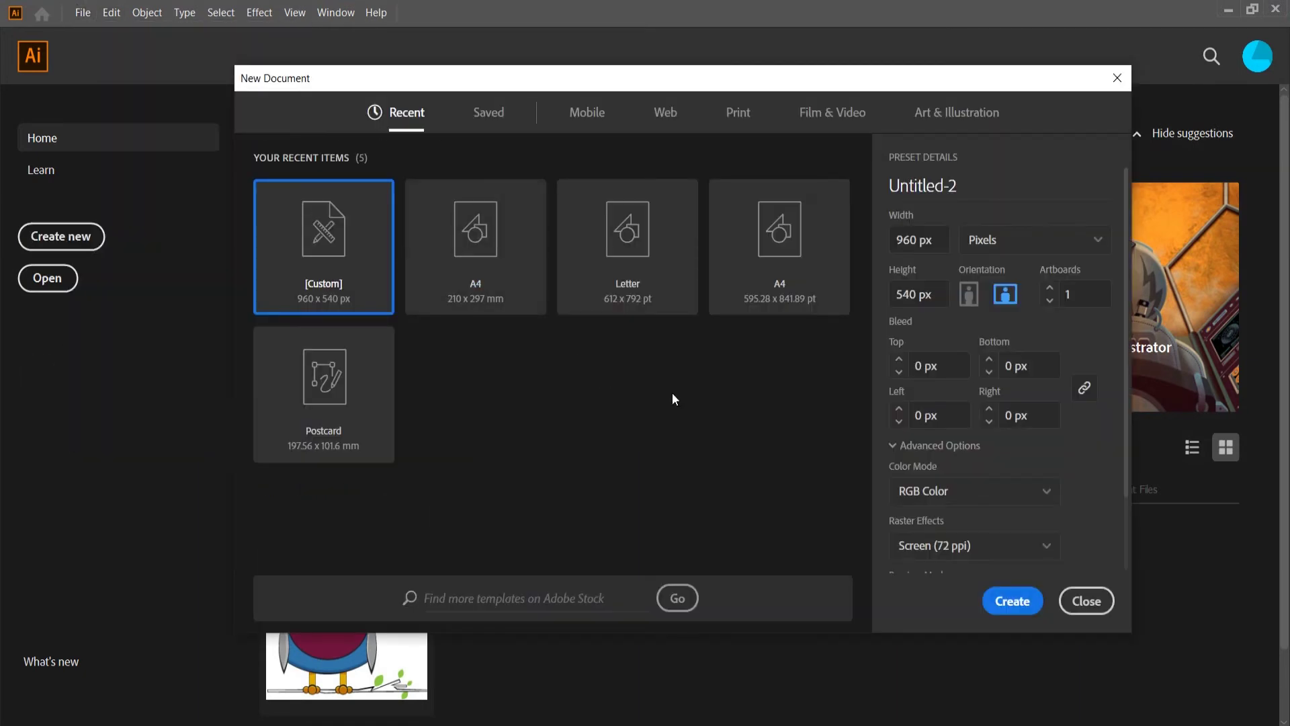
pyautogui.click(488, 269)
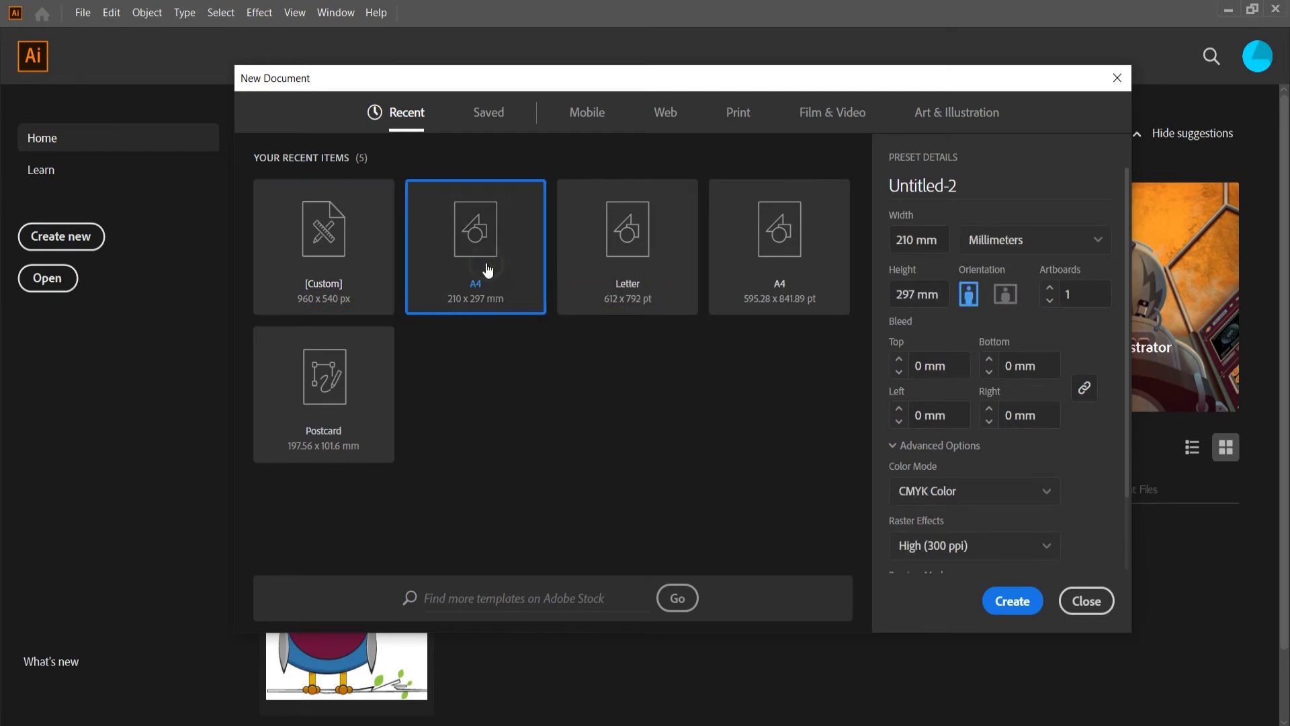
pyautogui.click(1010, 603)
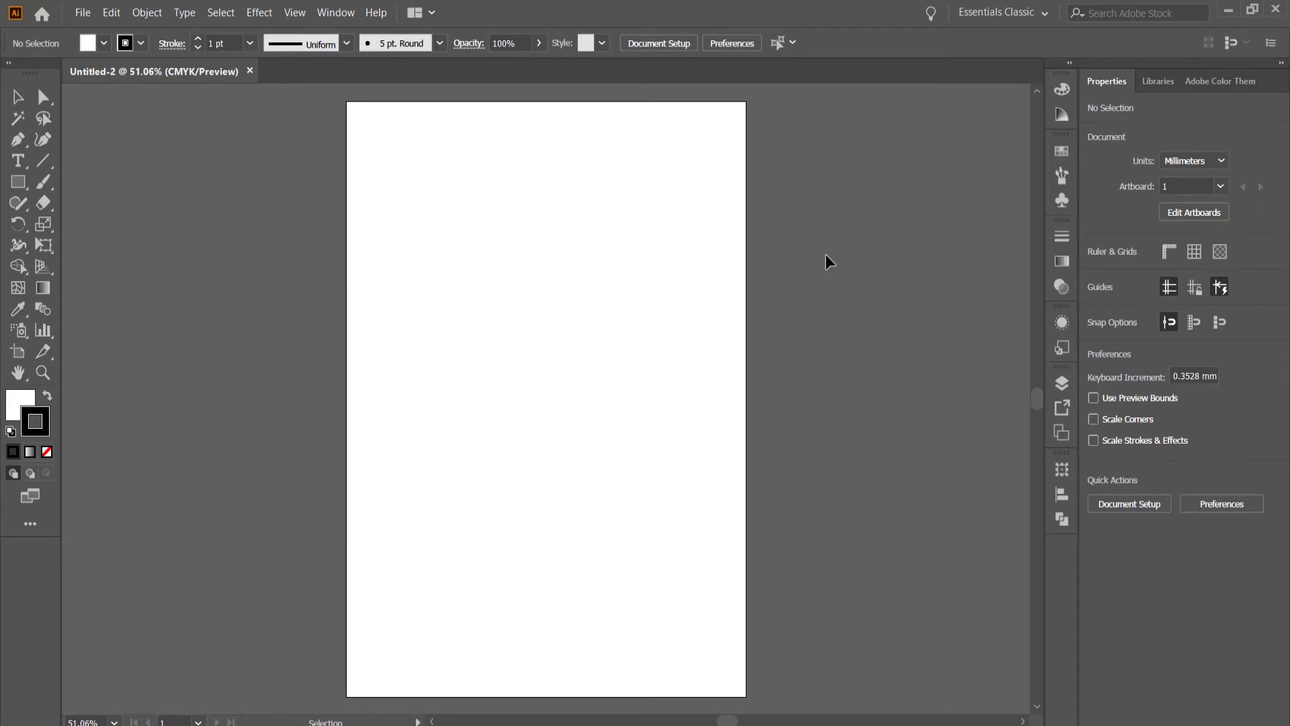
pyautogui.click(991, 12)
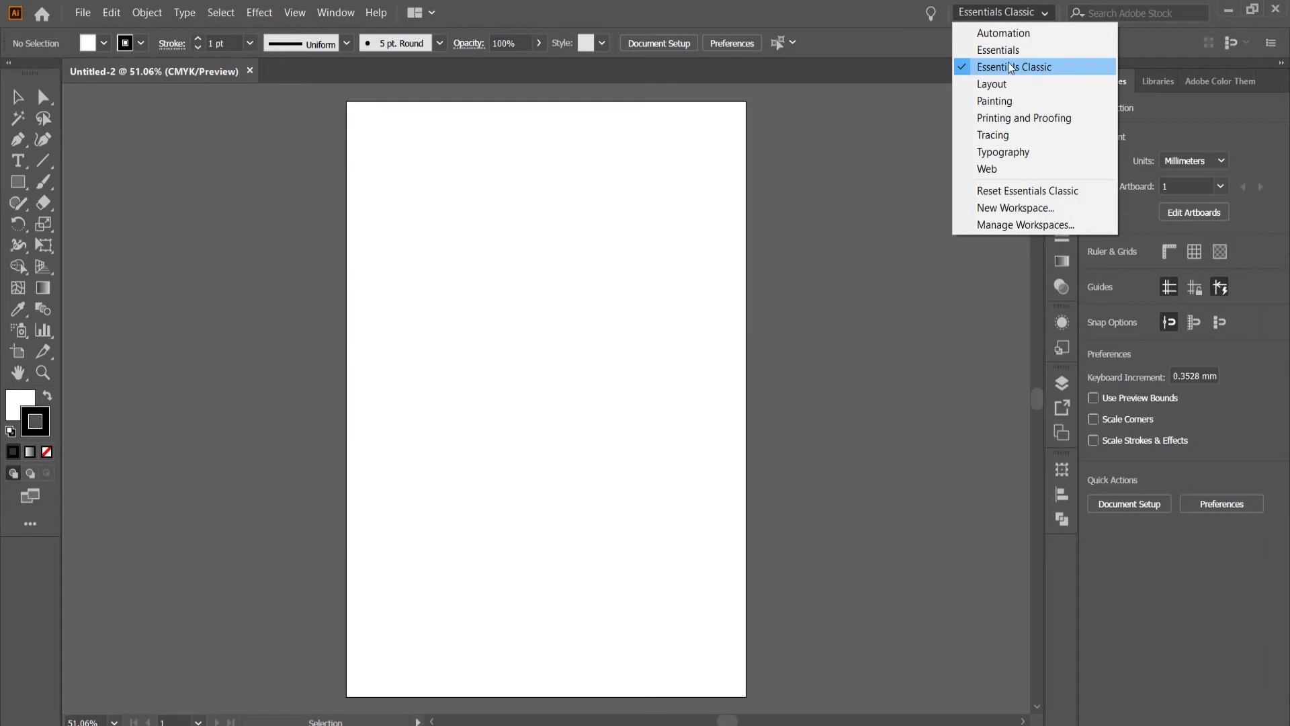
pyautogui.click(789, 214)
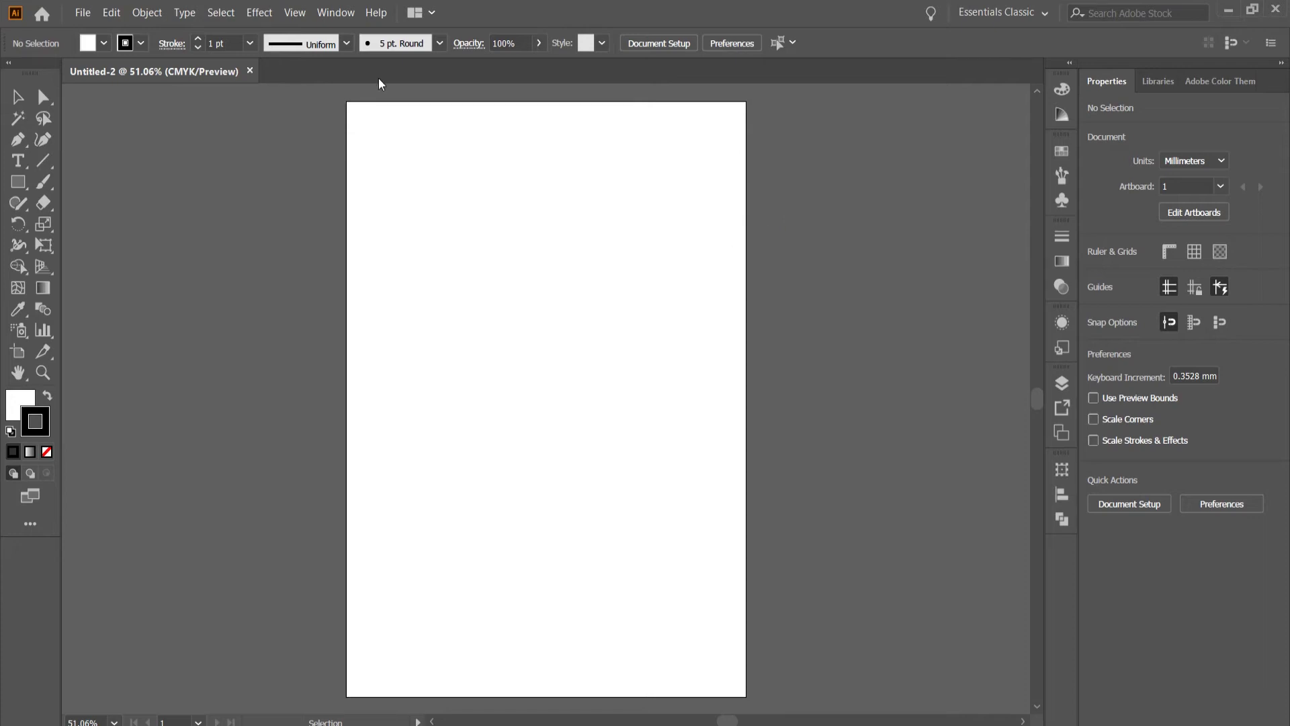
pyautogui.click(92, 15)
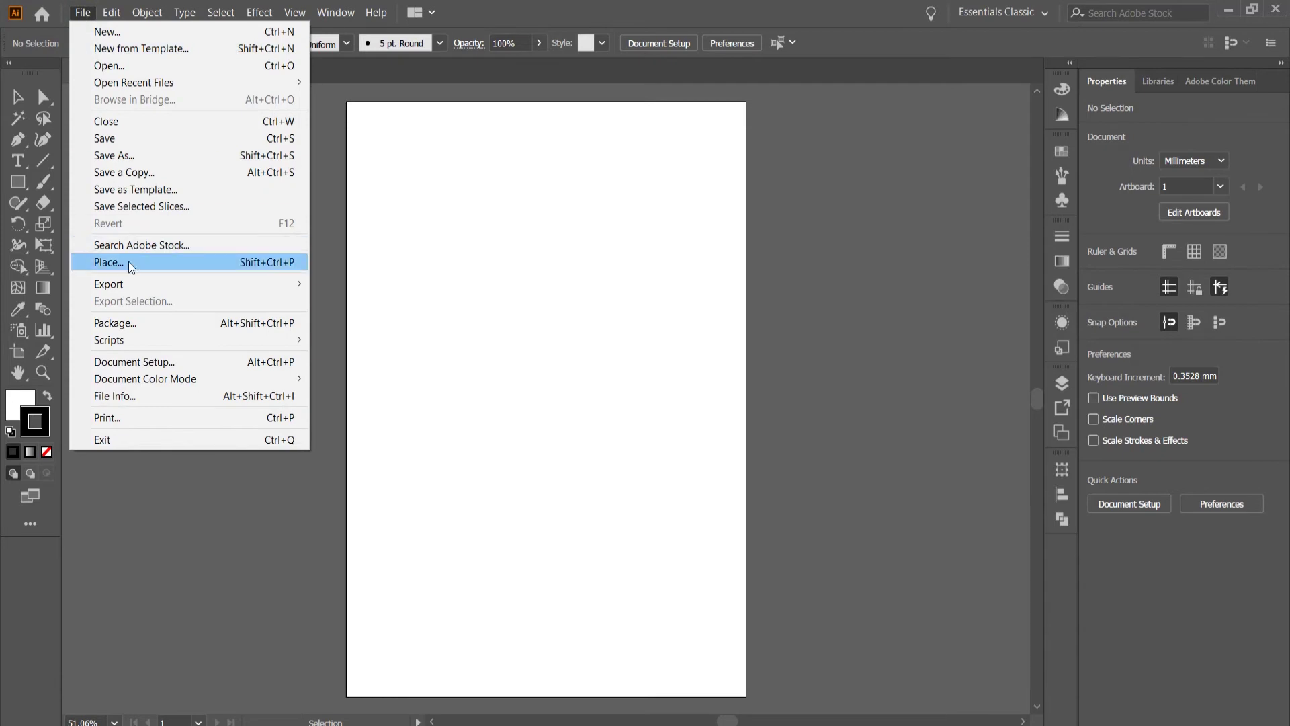
pyautogui.click(247, 265)
pyautogui.click(287, 282)
pyautogui.doubleClick(285, 289)
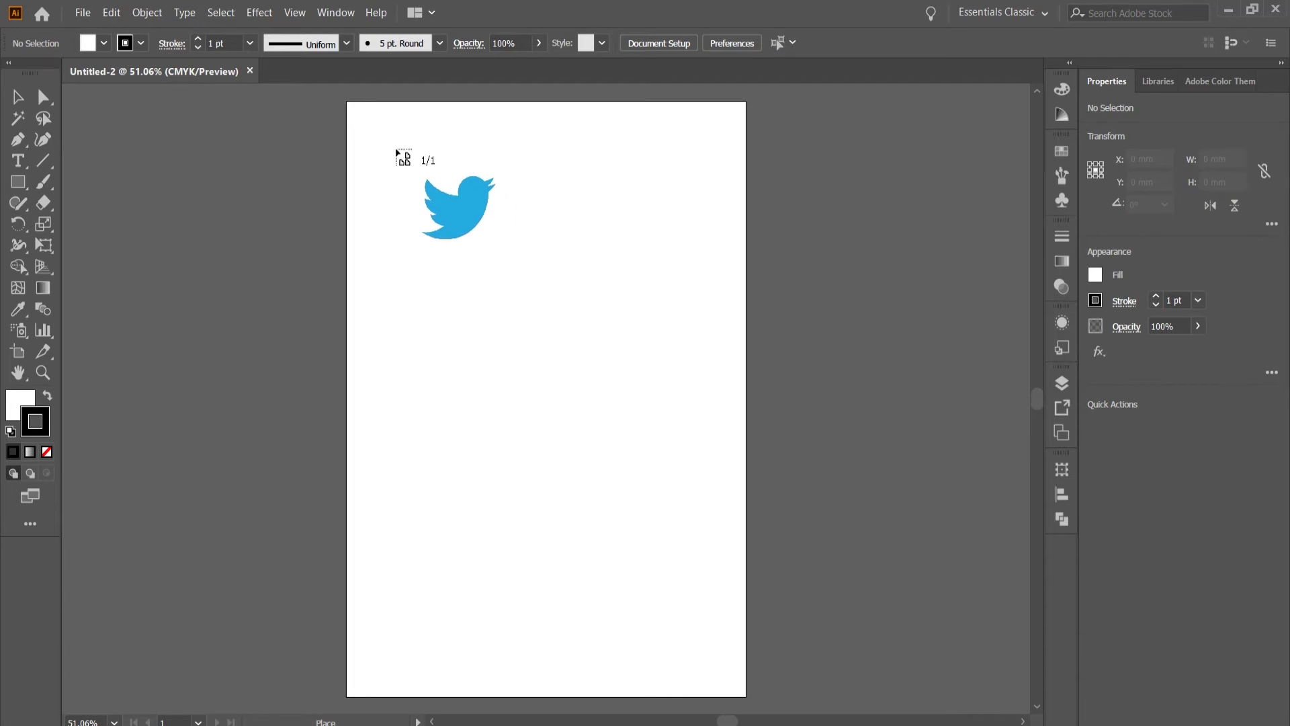
pyautogui.click(386, 131)
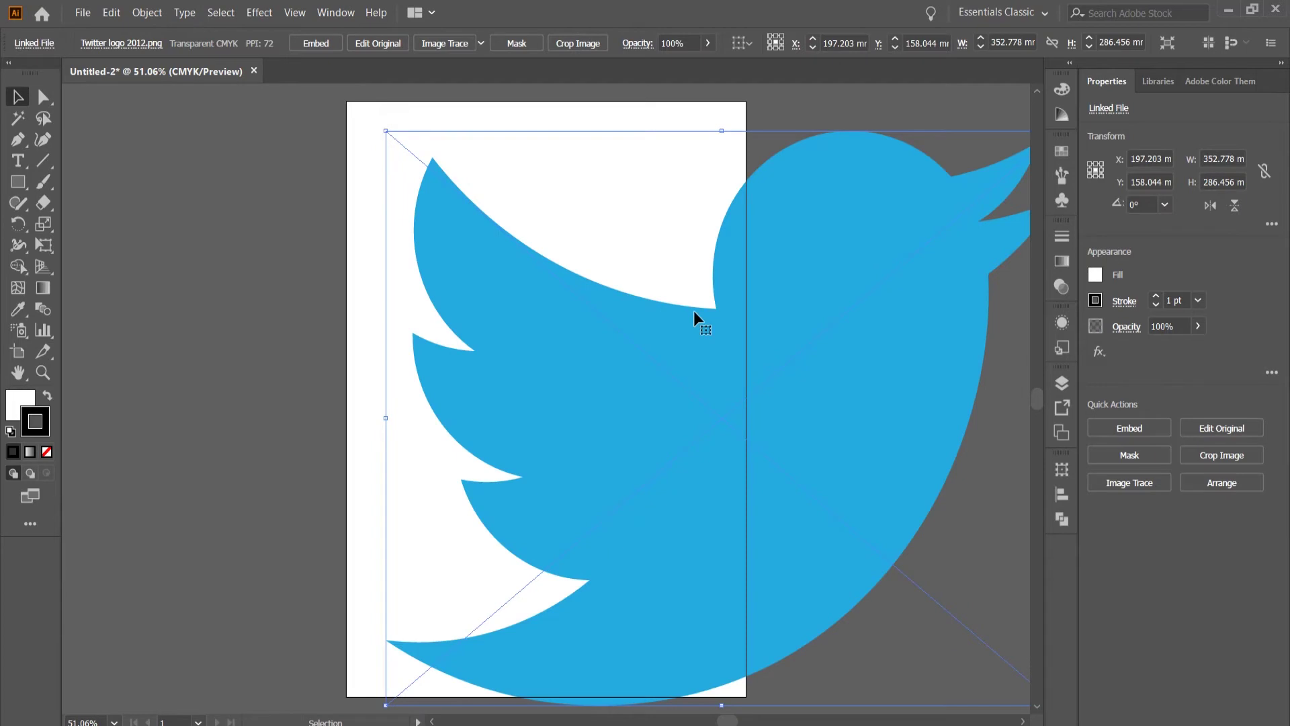
pyautogui.moveTo(782, 365); pyautogui.dragTo(676, 347)
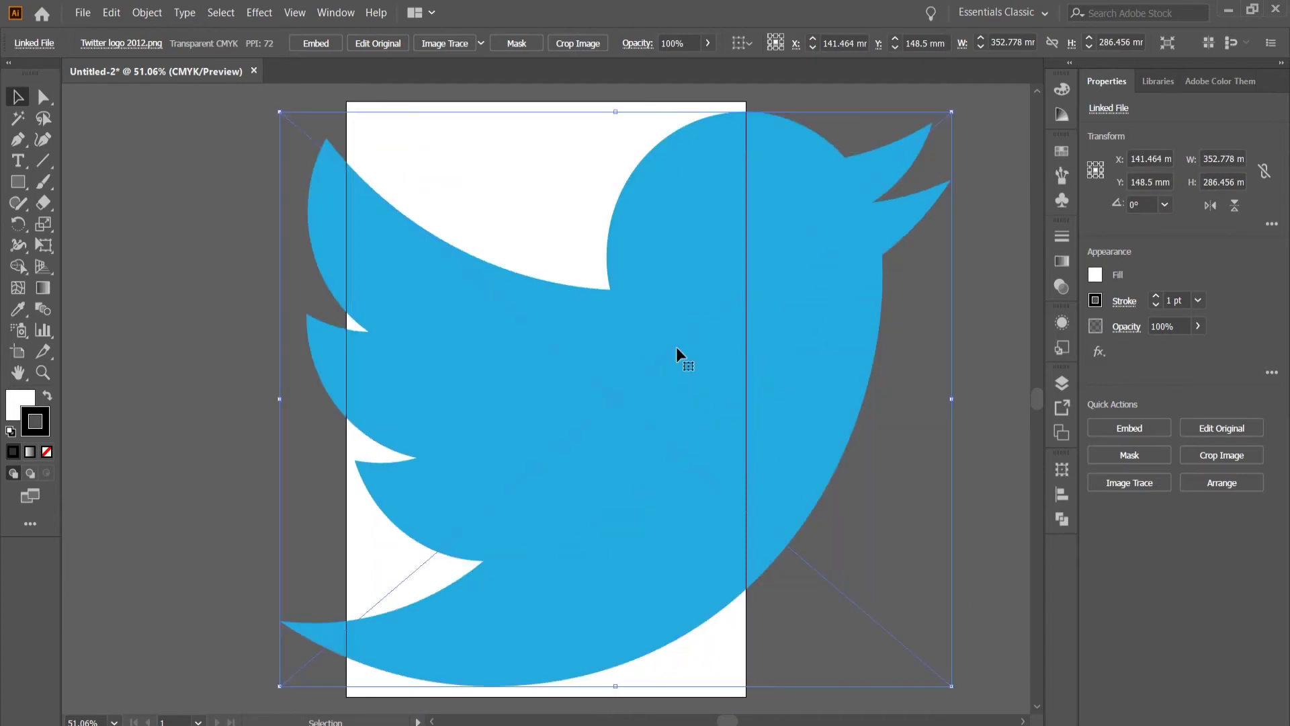
pyautogui.press('Delete')
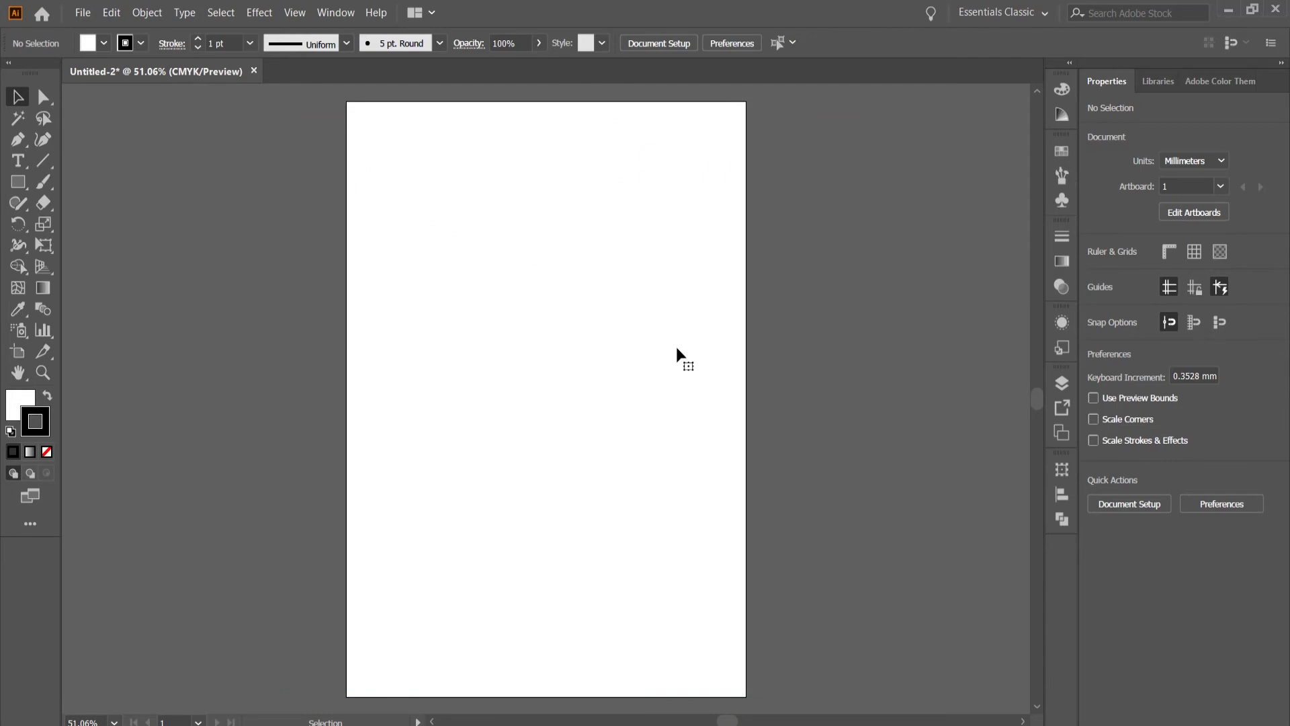
# - Place the Twitter logo 2012 image as a linked file about 200 mm wide, spanning nearly the artboard's full width
pyautogui.hotkey('ctrl', 'shift', 'p')
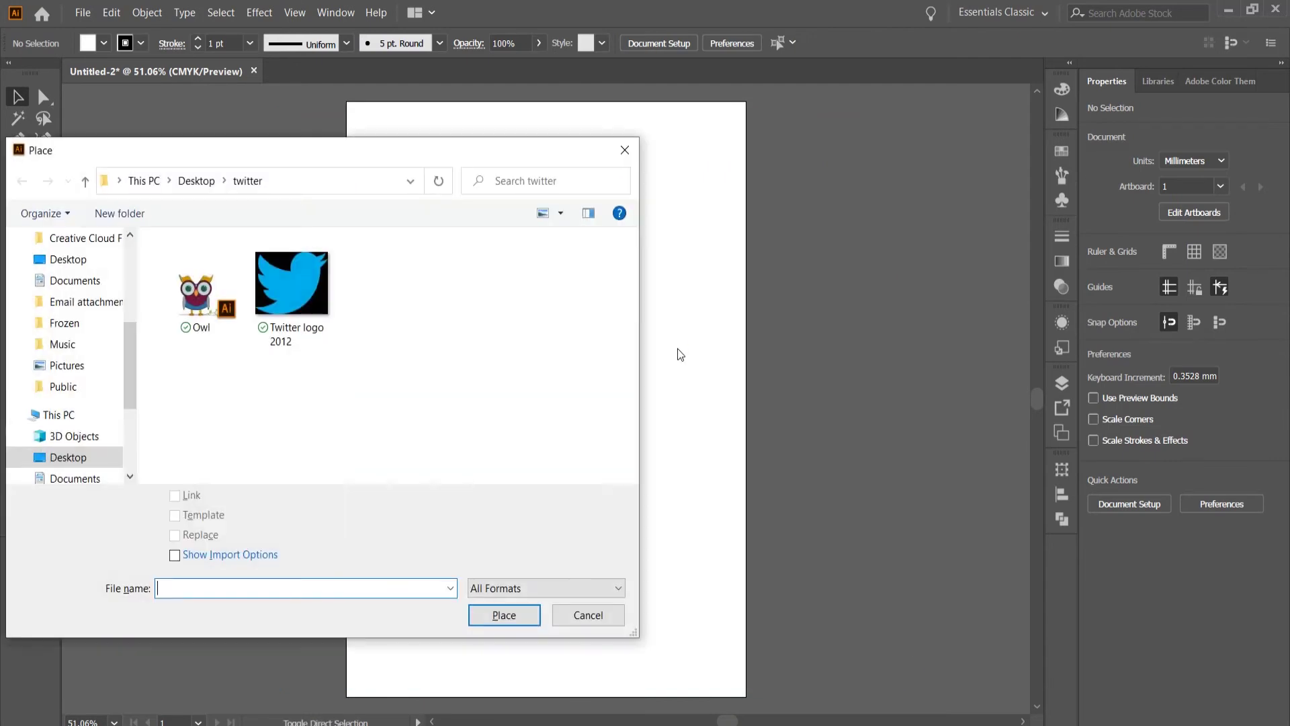
pyautogui.doubleClick(296, 289)
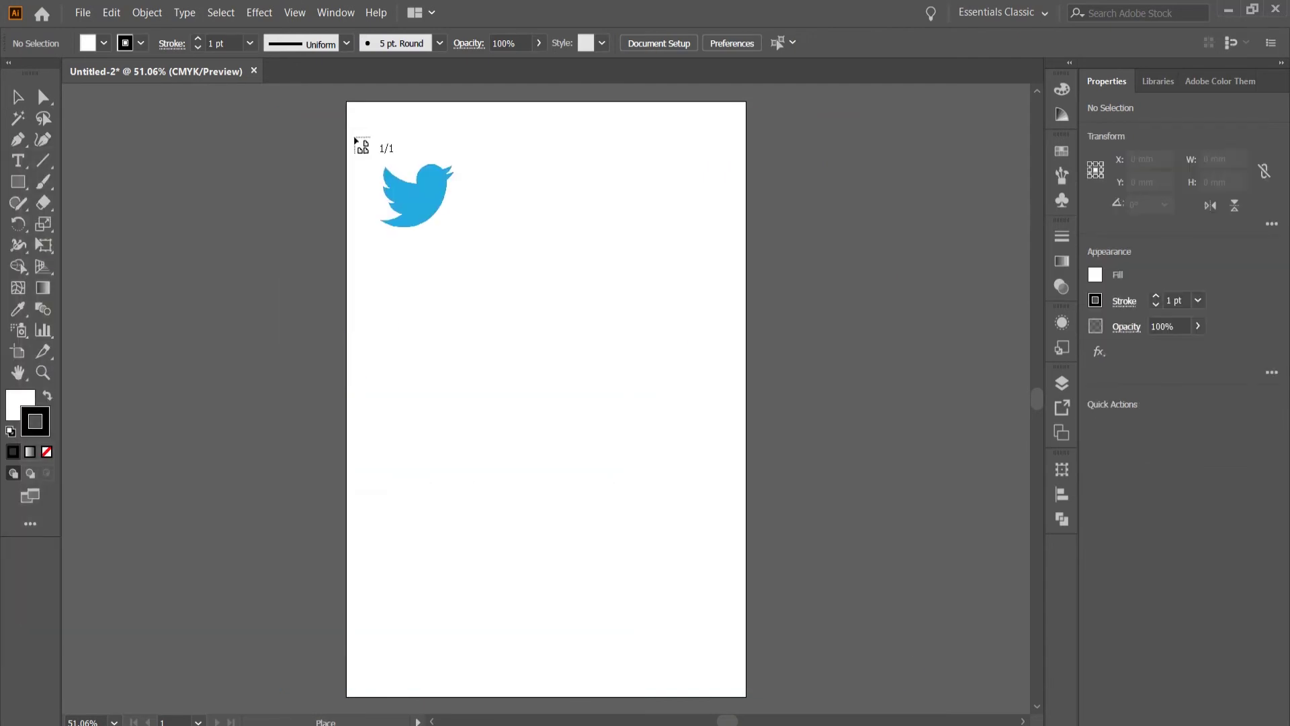
pyautogui.moveTo(354, 139); pyautogui.dragTo(735, 484)
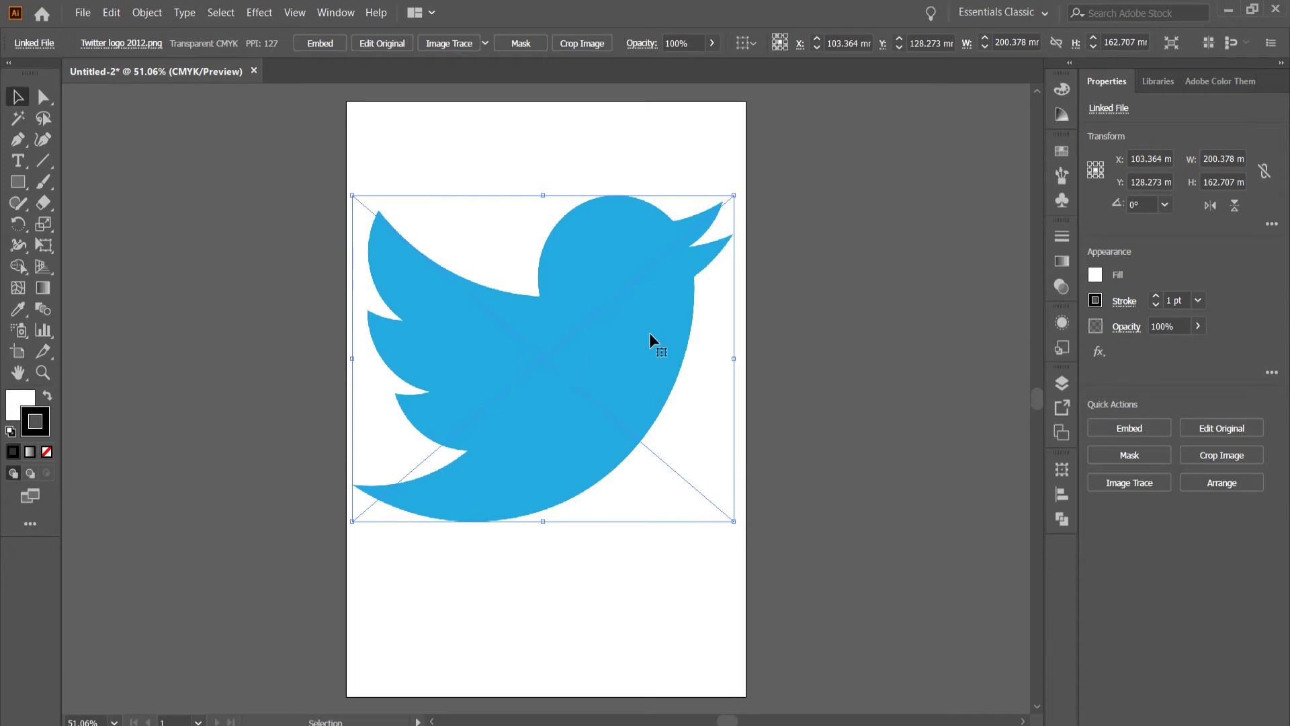
# - Show the document's layers and deselect the placed logo
pyautogui.click(1064, 386)
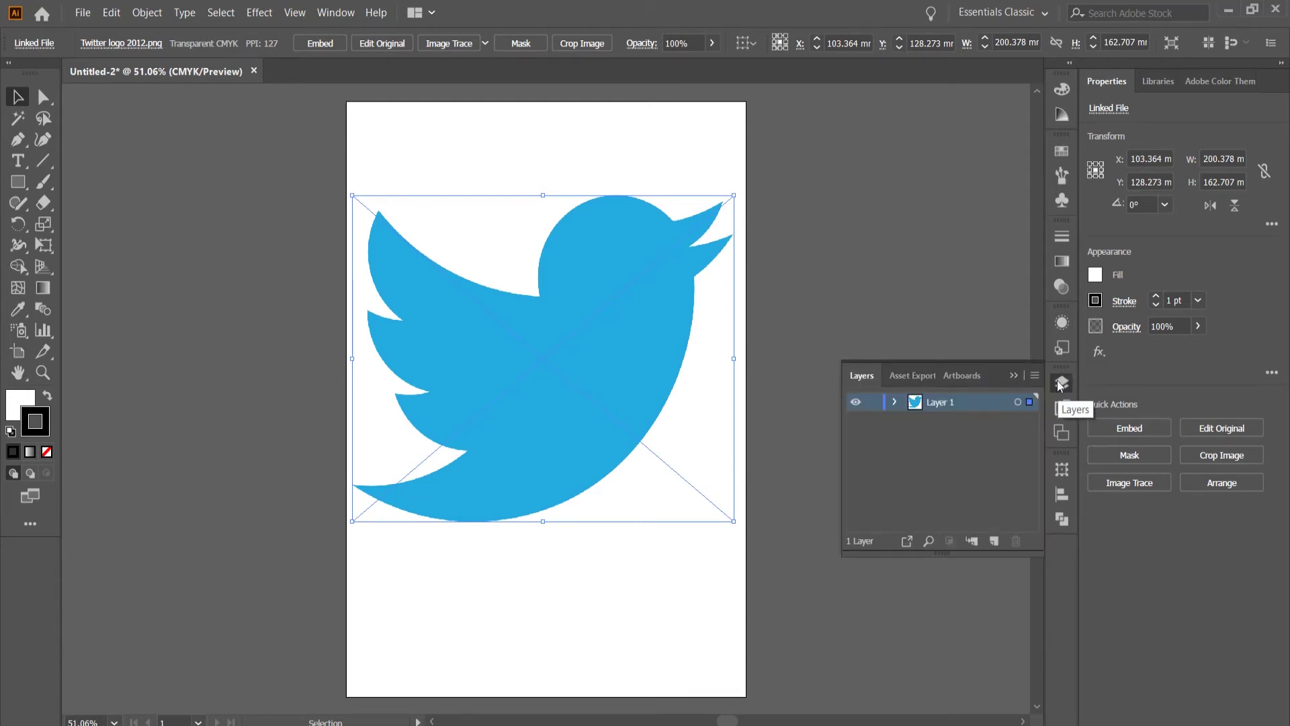
pyautogui.click(339, 12)
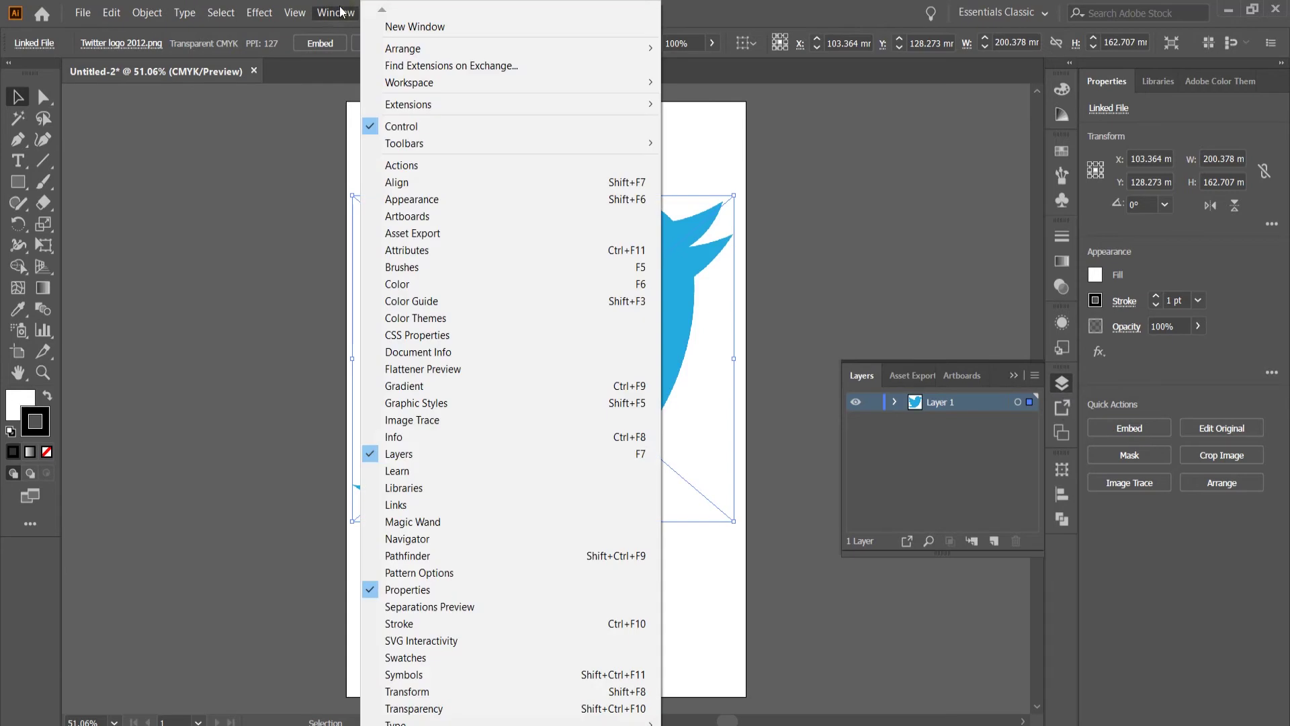
pyautogui.click(943, 495)
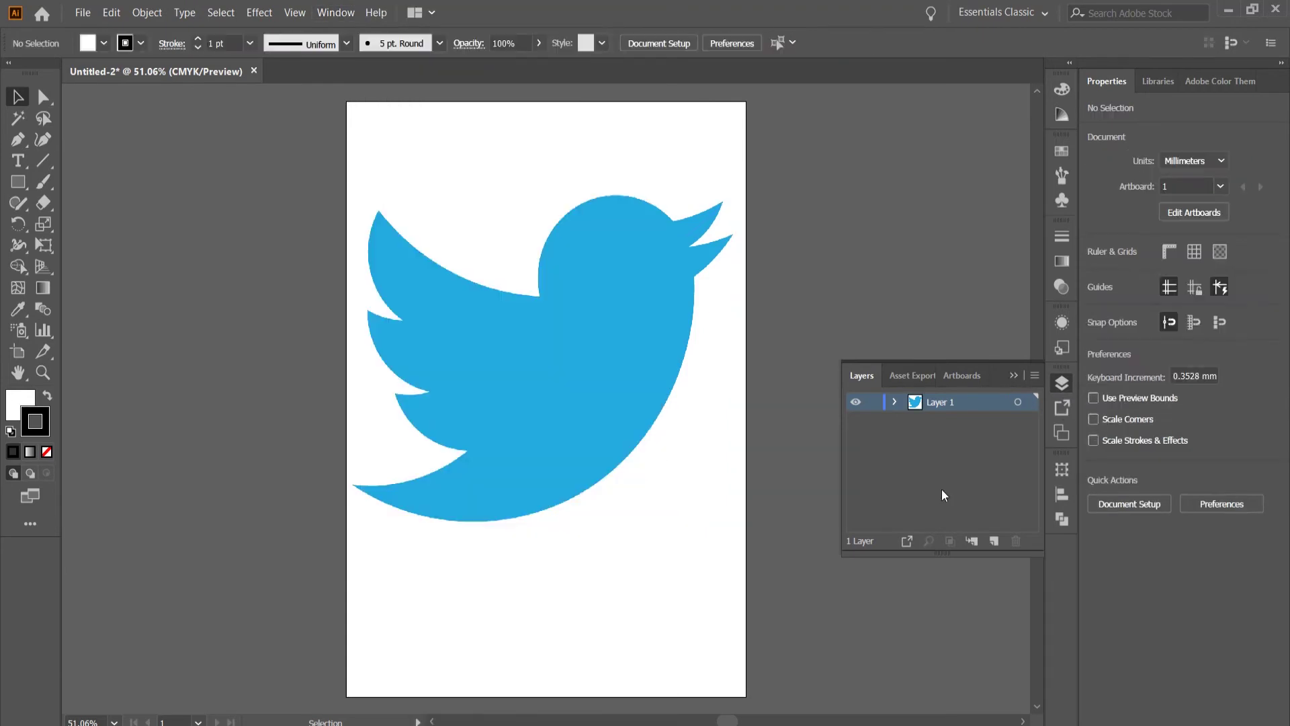
pyautogui.click(873, 403)
pyautogui.click(43, 185)
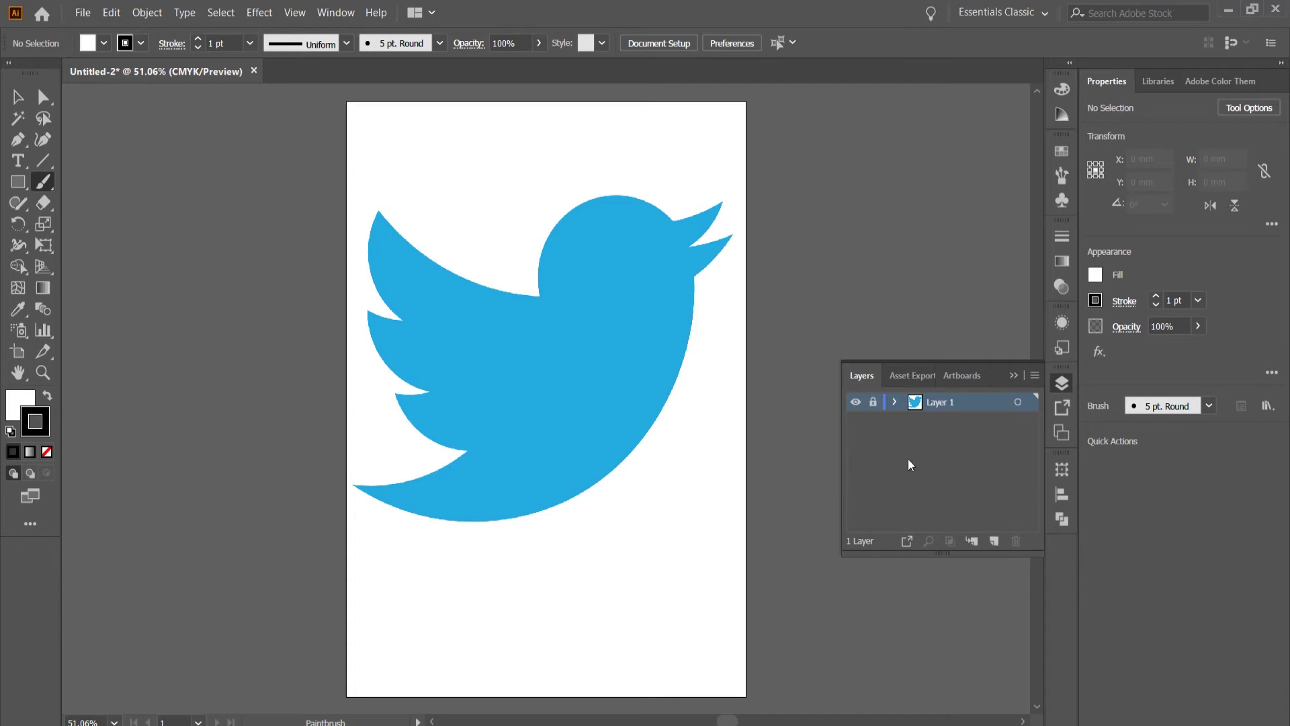
pyautogui.click(872, 403)
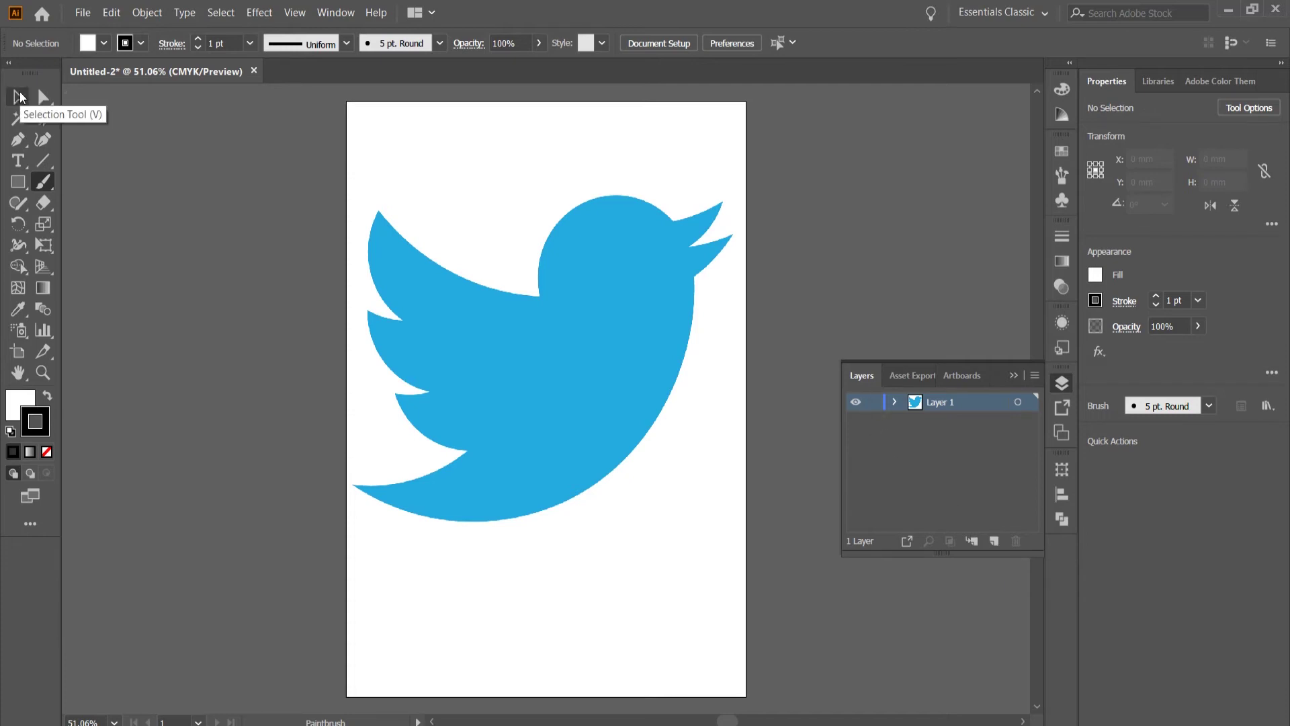
# - Lock the placed logo image itself, leaving Layer 1 unlocked and nothing selected
pyautogui.click(19, 97)
pyautogui.click(474, 348)
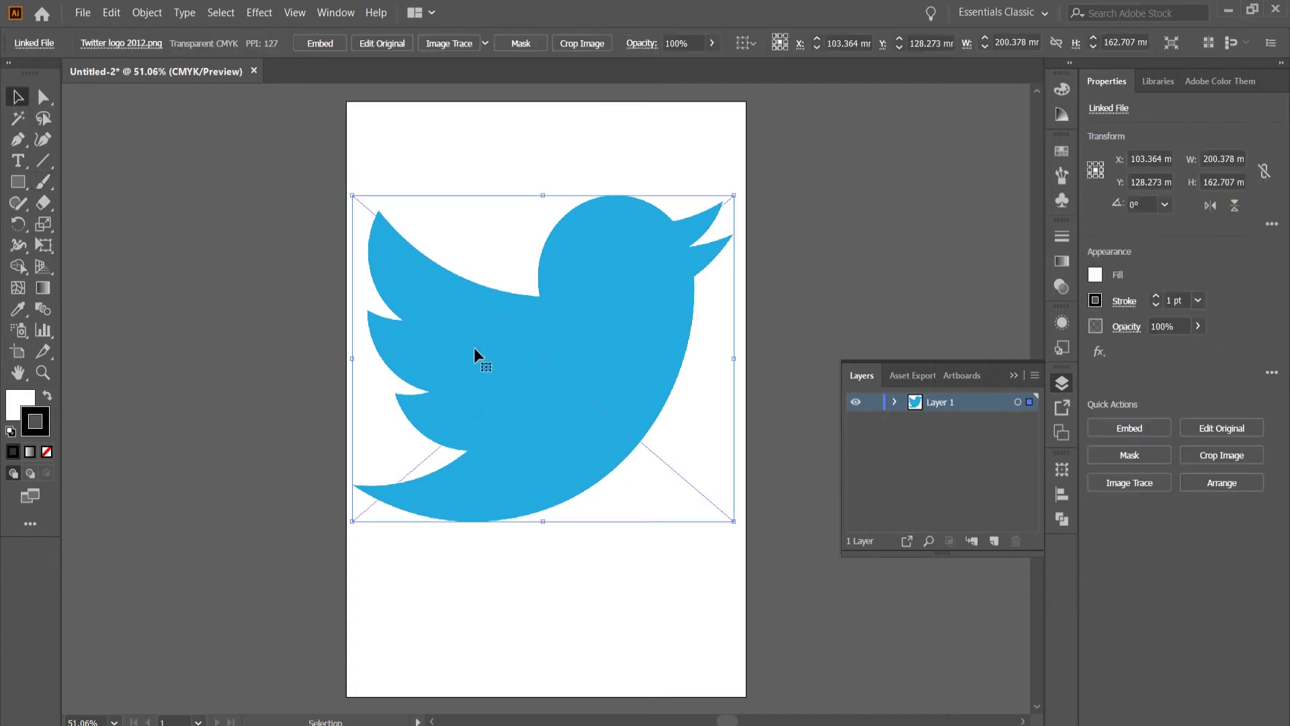
pyautogui.press('a')
pyautogui.hotkey('ctrl', 'shift', 'a')
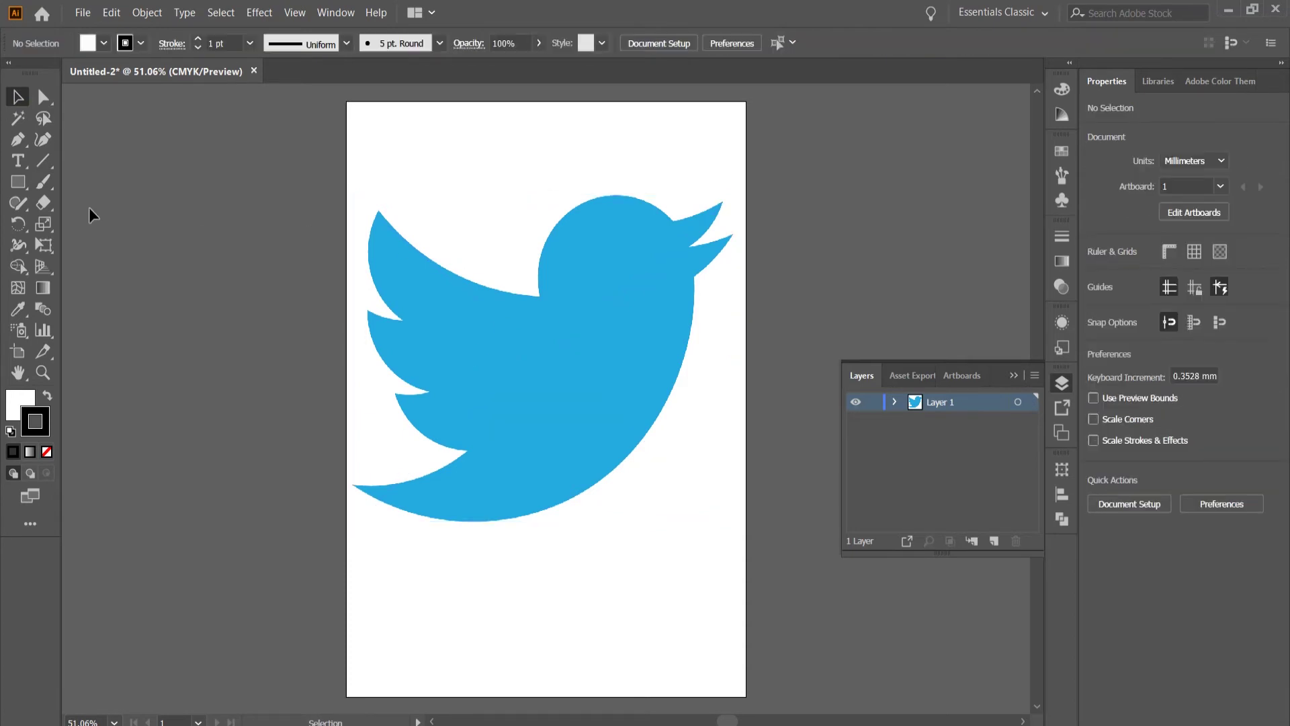
pyautogui.click(43, 182)
pyautogui.moveTo(408, 191)
pyautogui.mouseDown()
pyautogui.moveTo(456, 314)
pyautogui.moveTo(622, 262)
pyautogui.mouseUp()
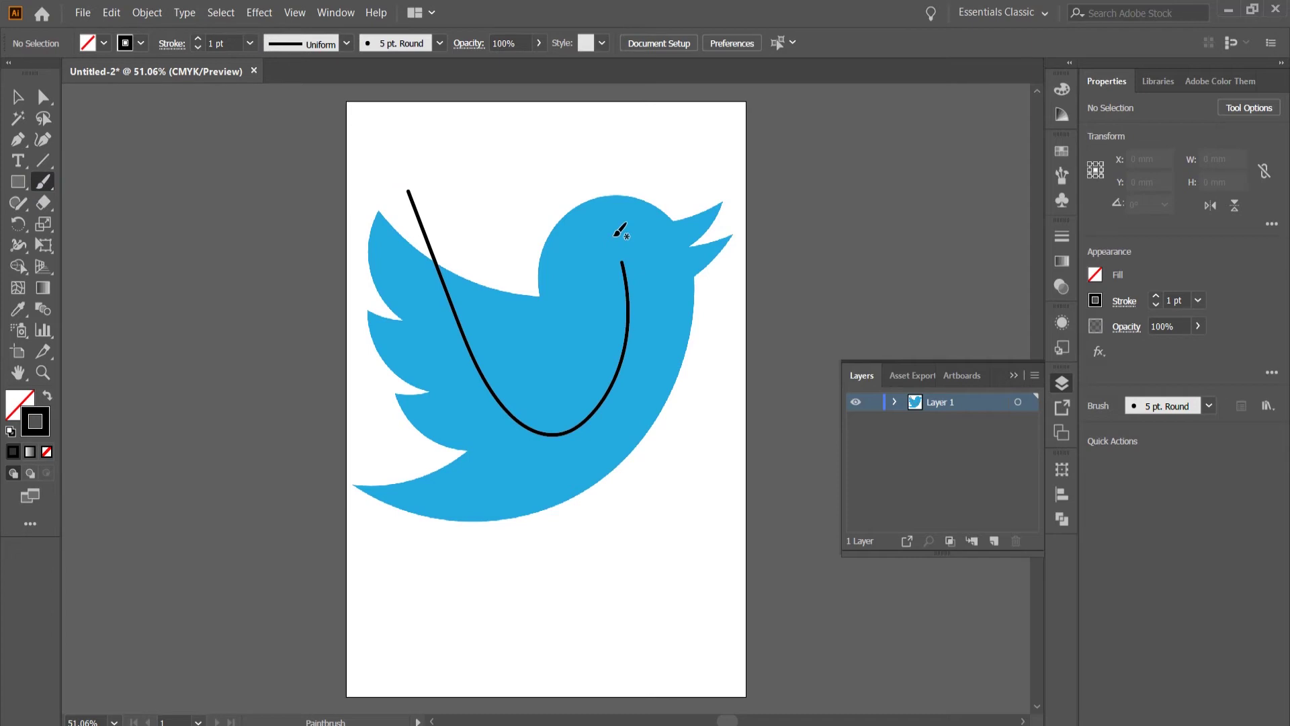
pyautogui.click(893, 403)
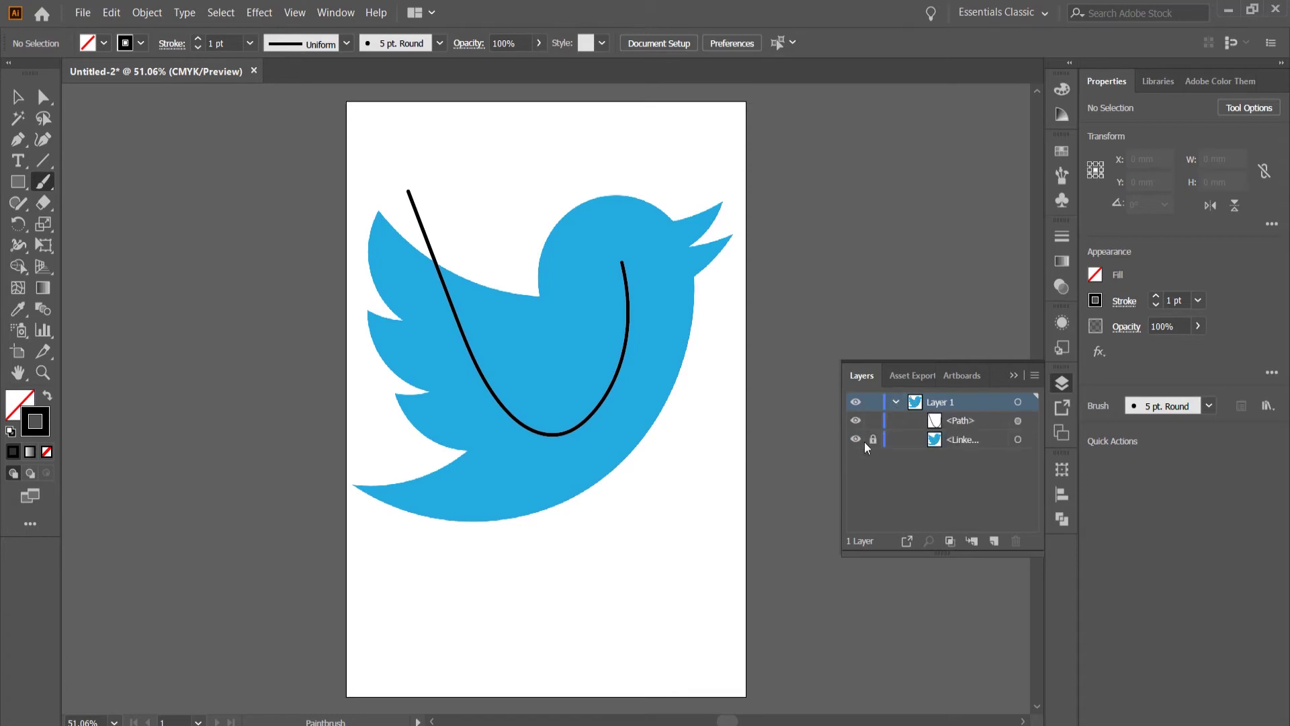
pyautogui.click(953, 420)
pyautogui.click(1015, 542)
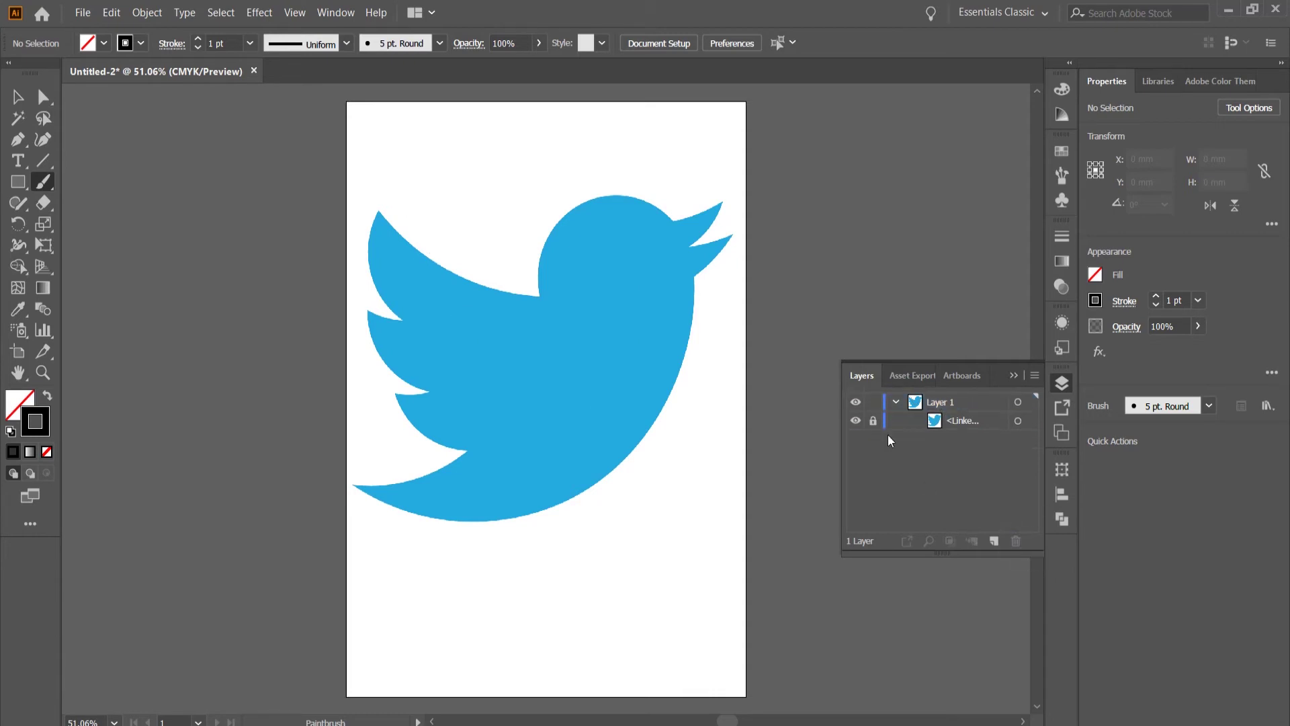
# - Lock Layer 1, add a new layer above it for tracing, and collapse Layer 1's contents
pyautogui.click(873, 402)
pyautogui.click(992, 541)
pyautogui.click(892, 424)
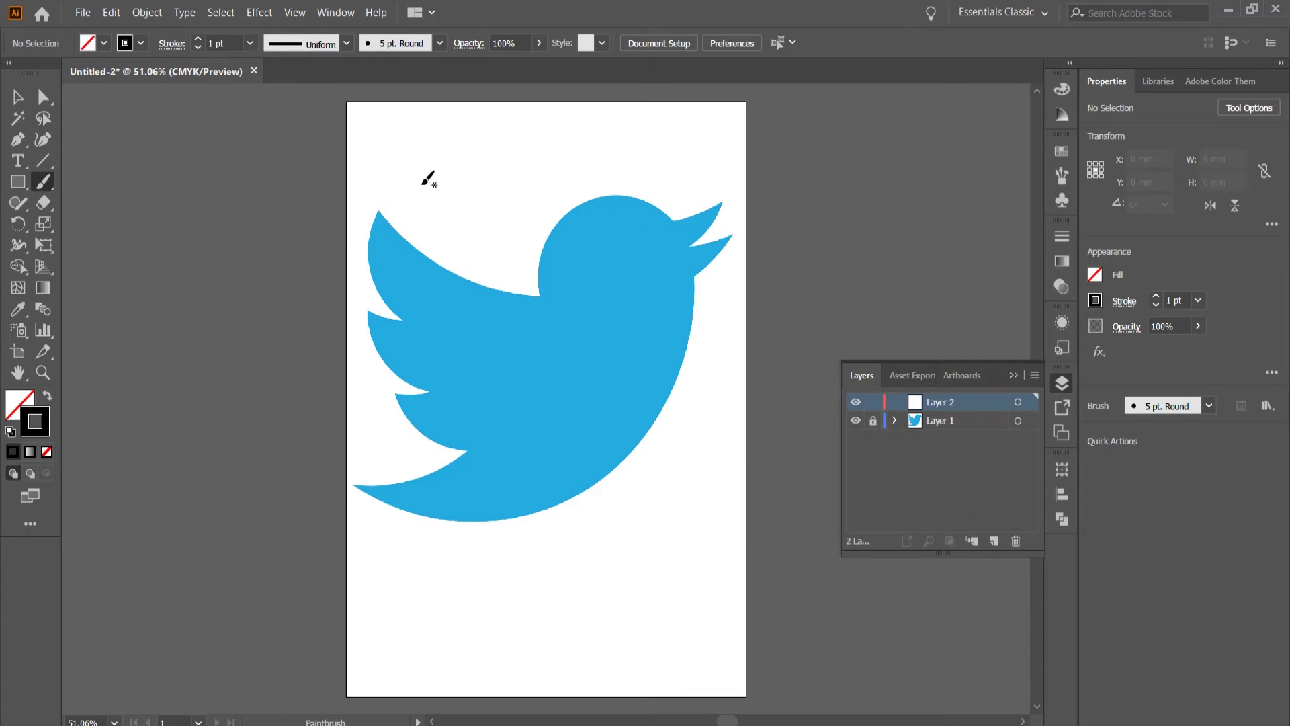
# - Draw a circle about 80 mm in diameter on Layer 2 with the Ellipse tool, fitted over the bird's head
pyautogui.click(17, 96)
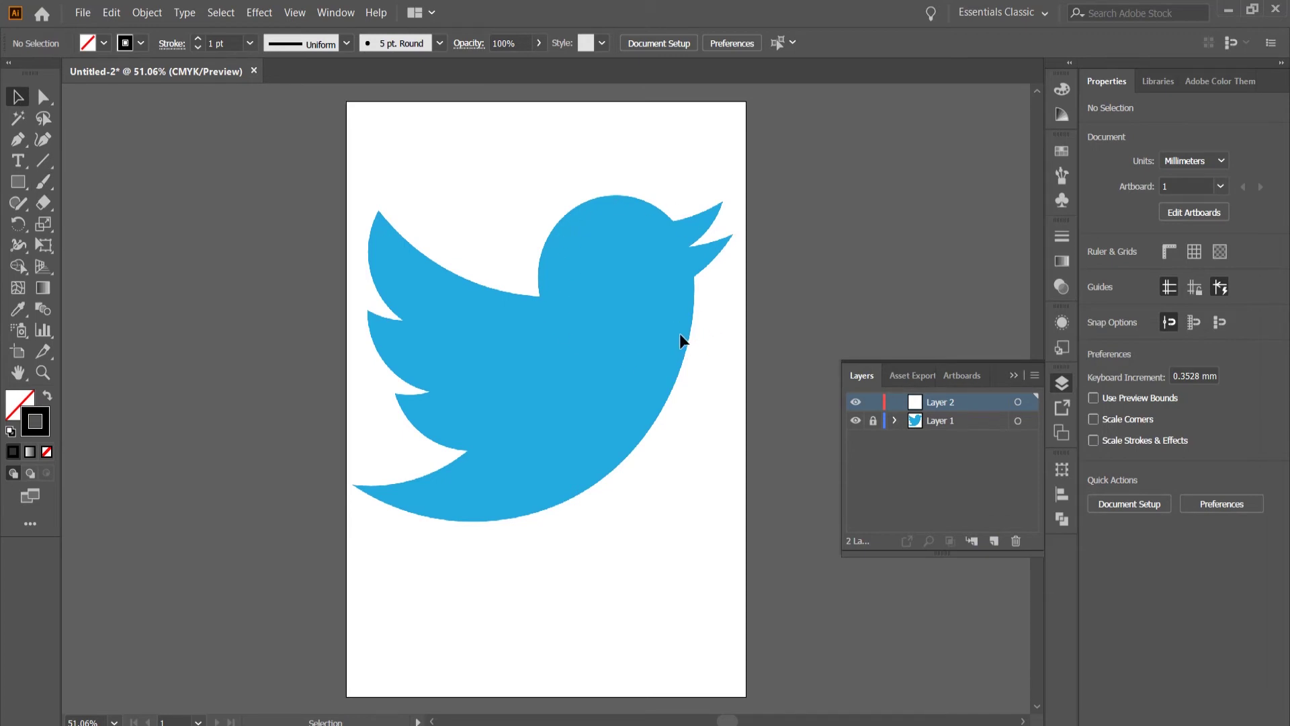
pyautogui.click(16, 182)
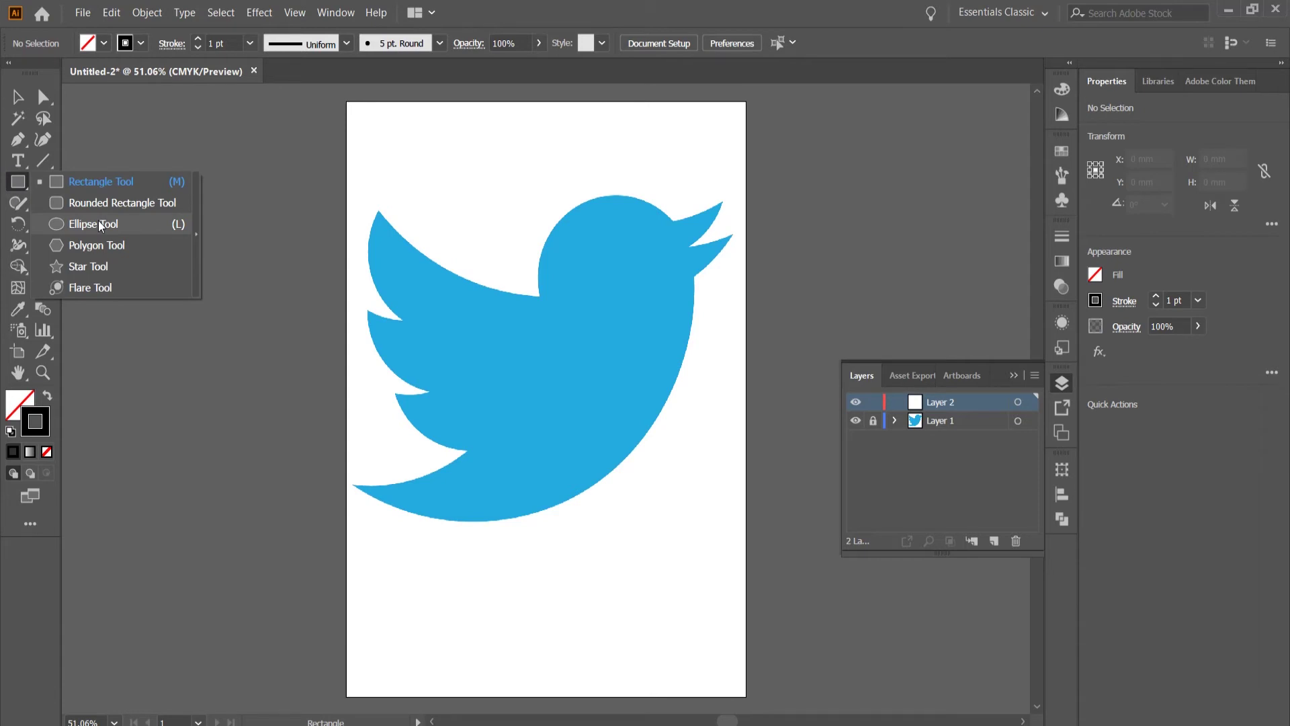
pyautogui.click(94, 224)
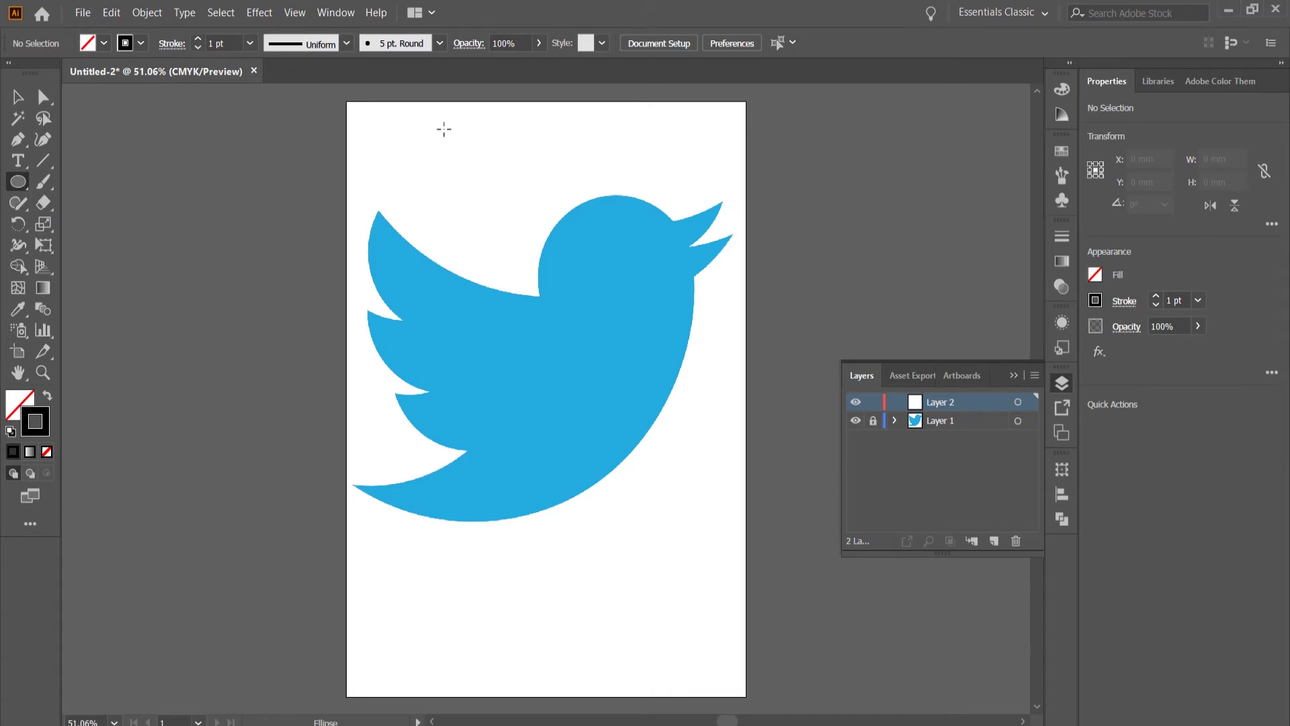
pyautogui.moveTo(443, 129); pyautogui.dragTo(490, 250)
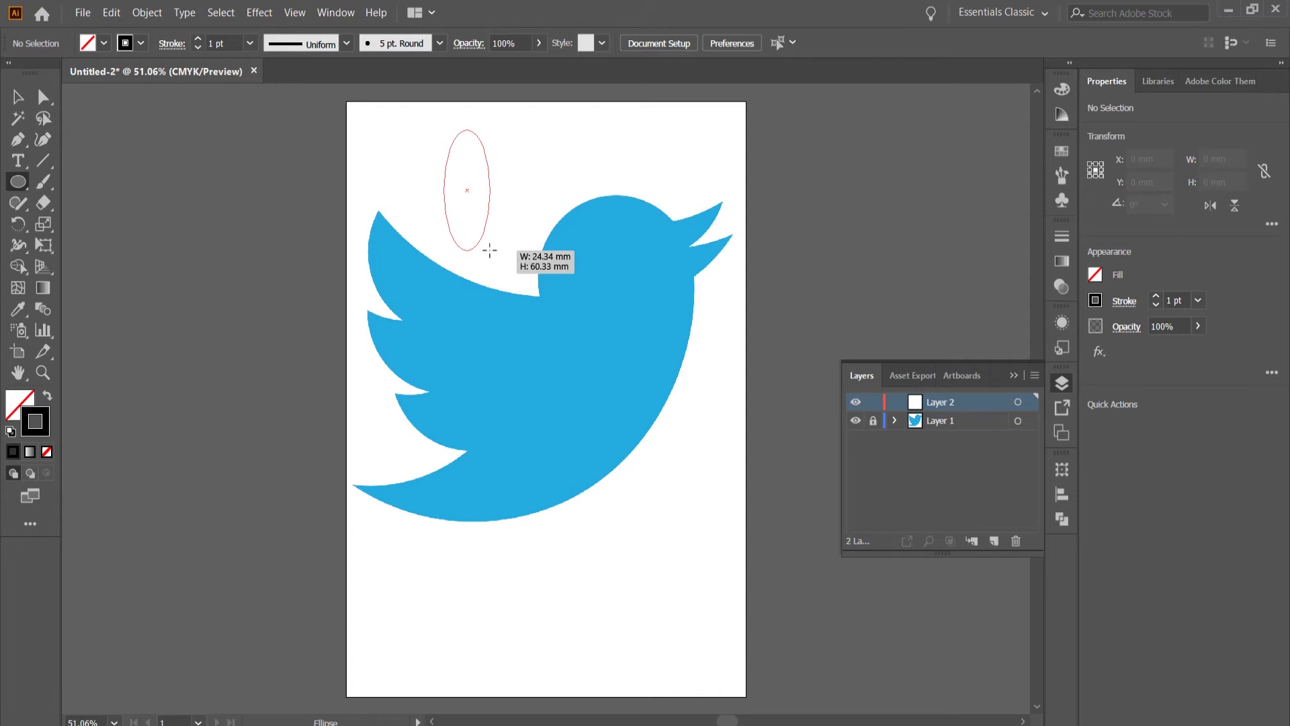
pyautogui.moveTo(490, 250); pyautogui.dragTo(494, 253)
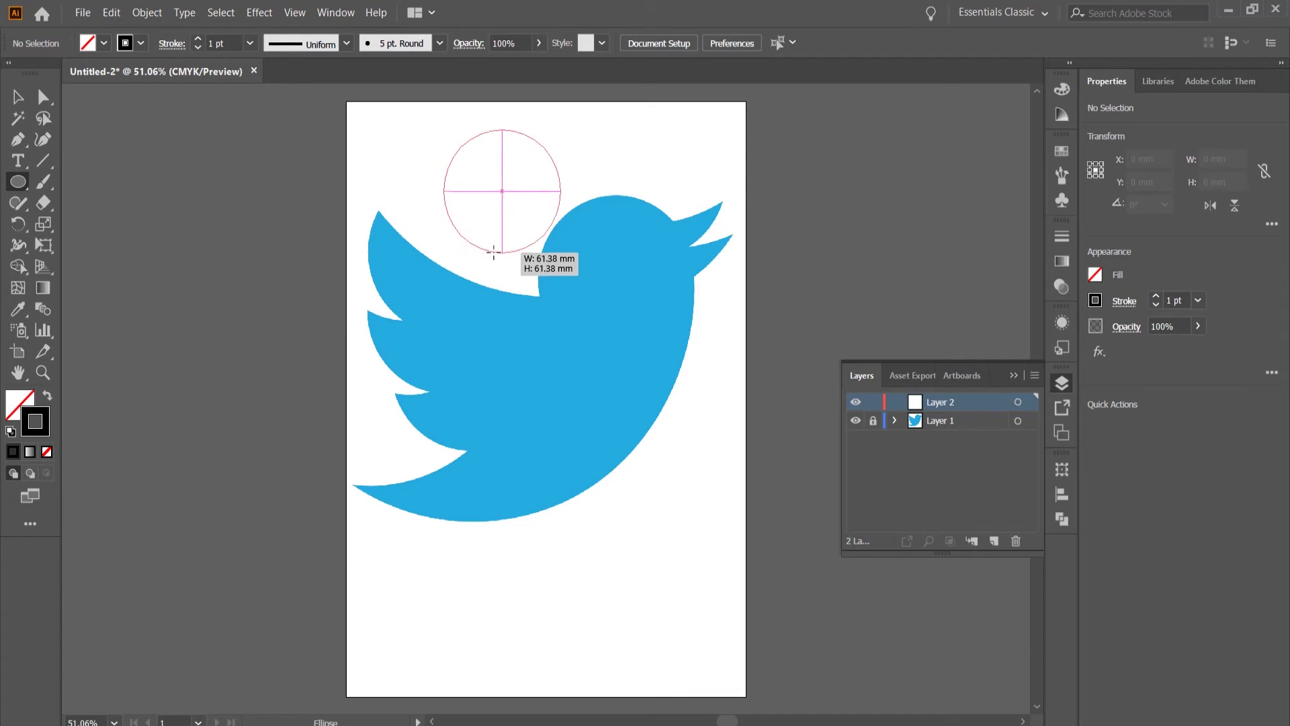
pyautogui.moveTo(493, 252); pyautogui.dragTo(495, 253)
pyautogui.moveTo(493, 252); pyautogui.dragTo(594, 324)
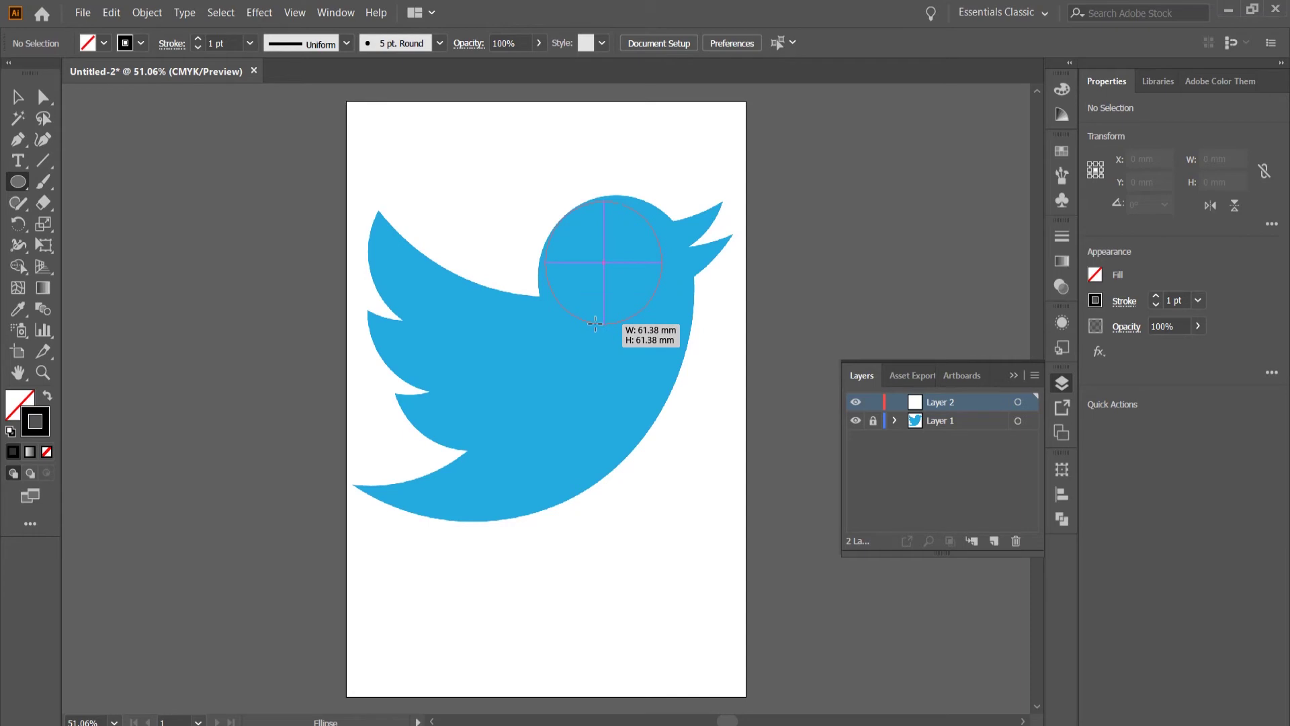
pyautogui.moveTo(594, 324); pyautogui.dragTo(615, 344)
pyautogui.moveTo(621, 357); pyautogui.dragTo(620, 354)
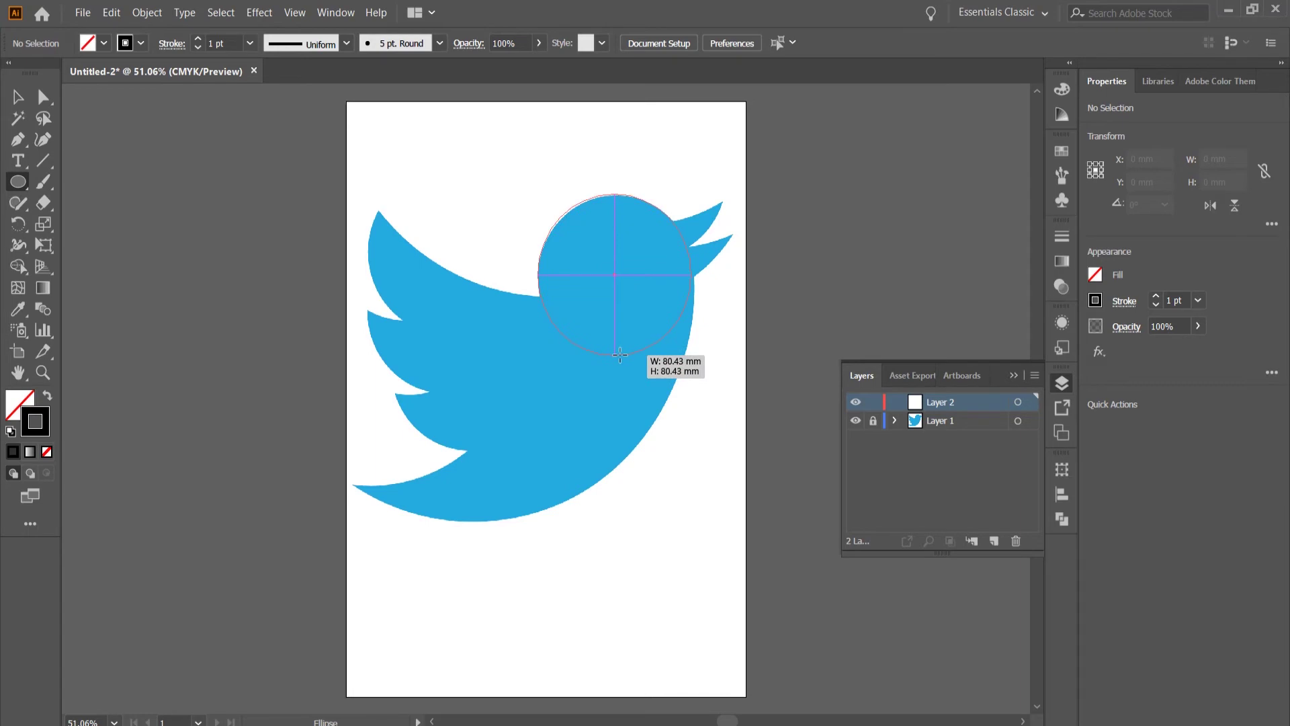
pyautogui.moveTo(619, 354); pyautogui.dragTo(619, 354)
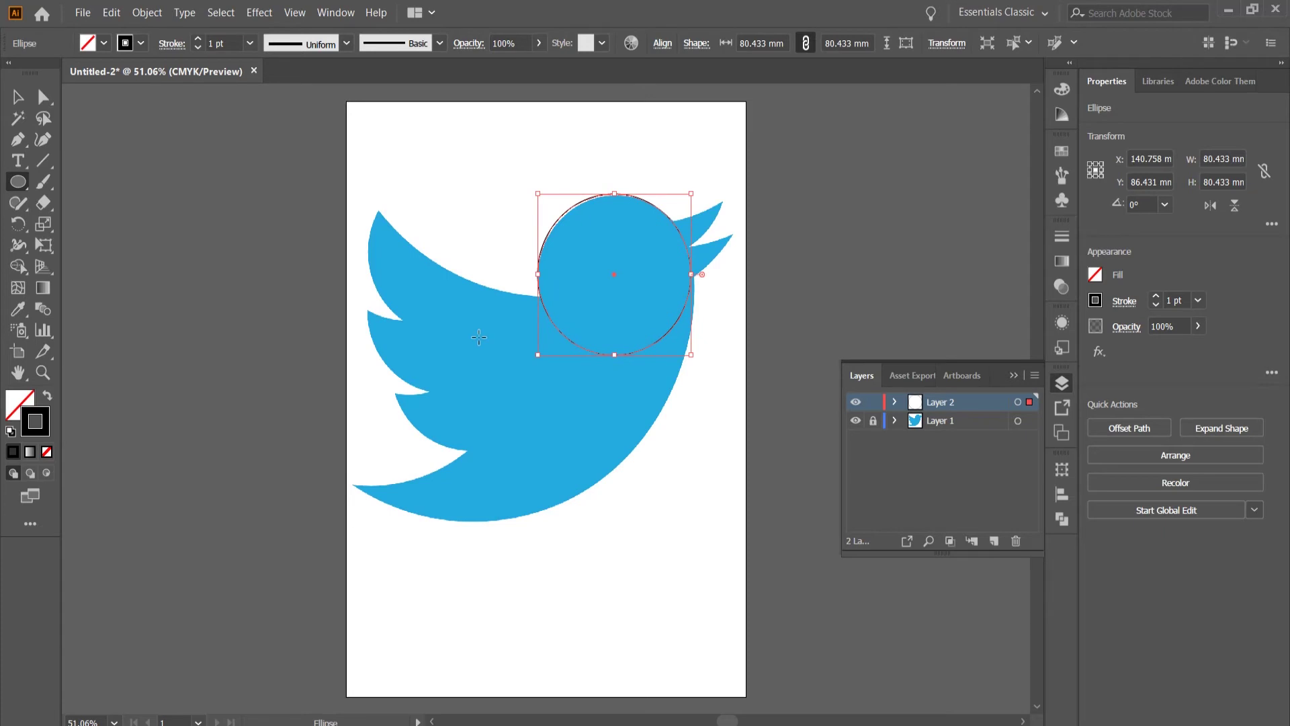
# - Apply the default fill and stroke to the head circle, then set its fill back to none
pyautogui.press('d')
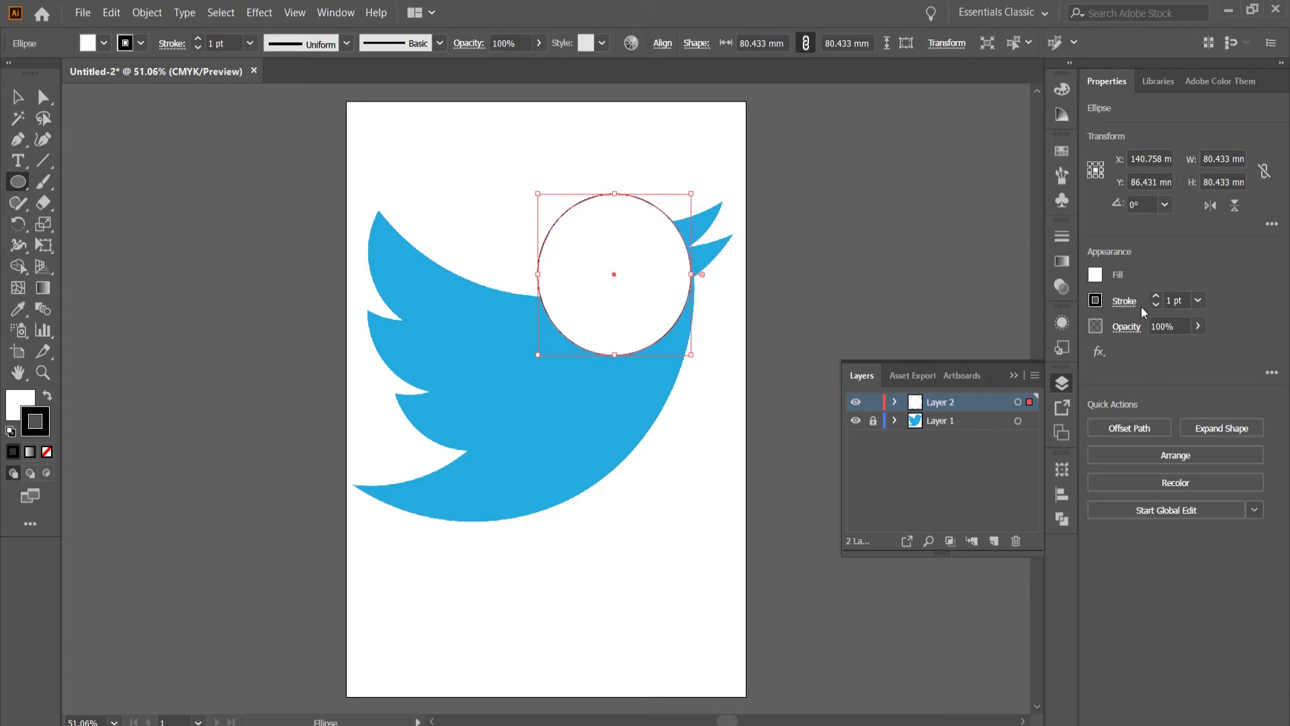
pyautogui.click(336, 13)
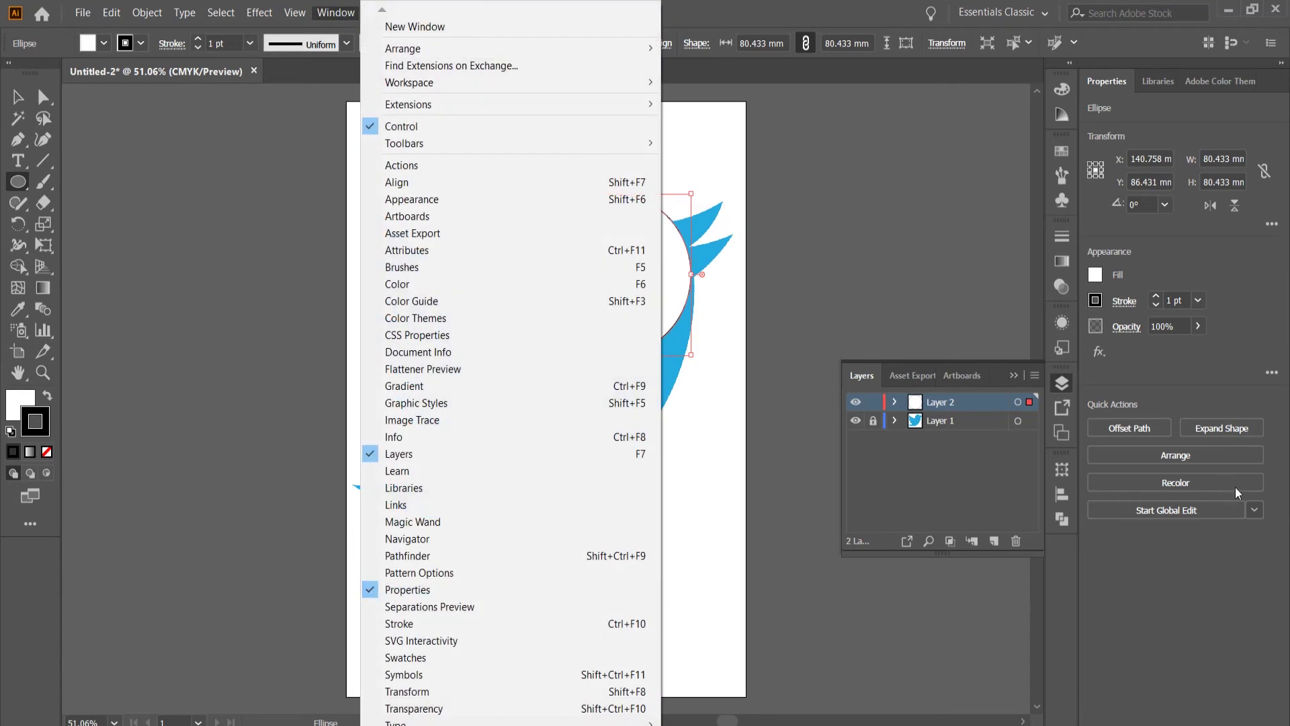
pyautogui.click(1178, 377)
pyautogui.click(1199, 326)
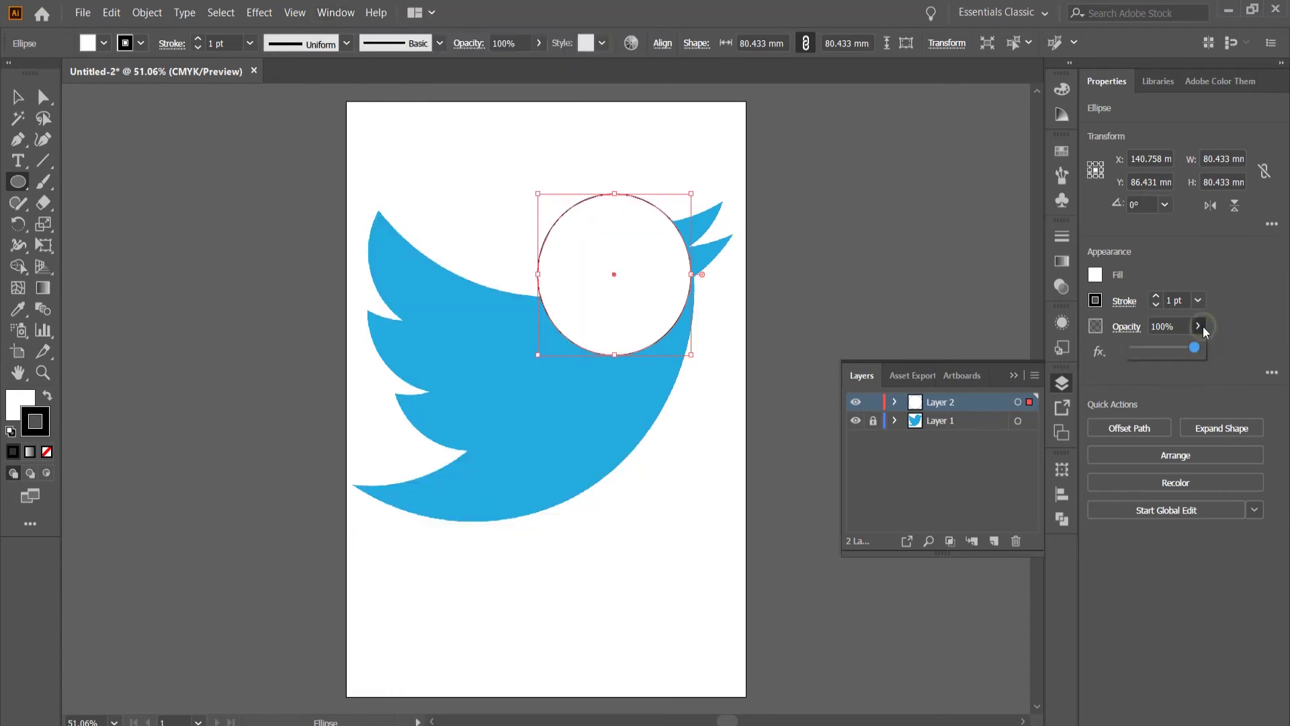
pyautogui.moveTo(1157, 350); pyautogui.dragTo(1155, 351)
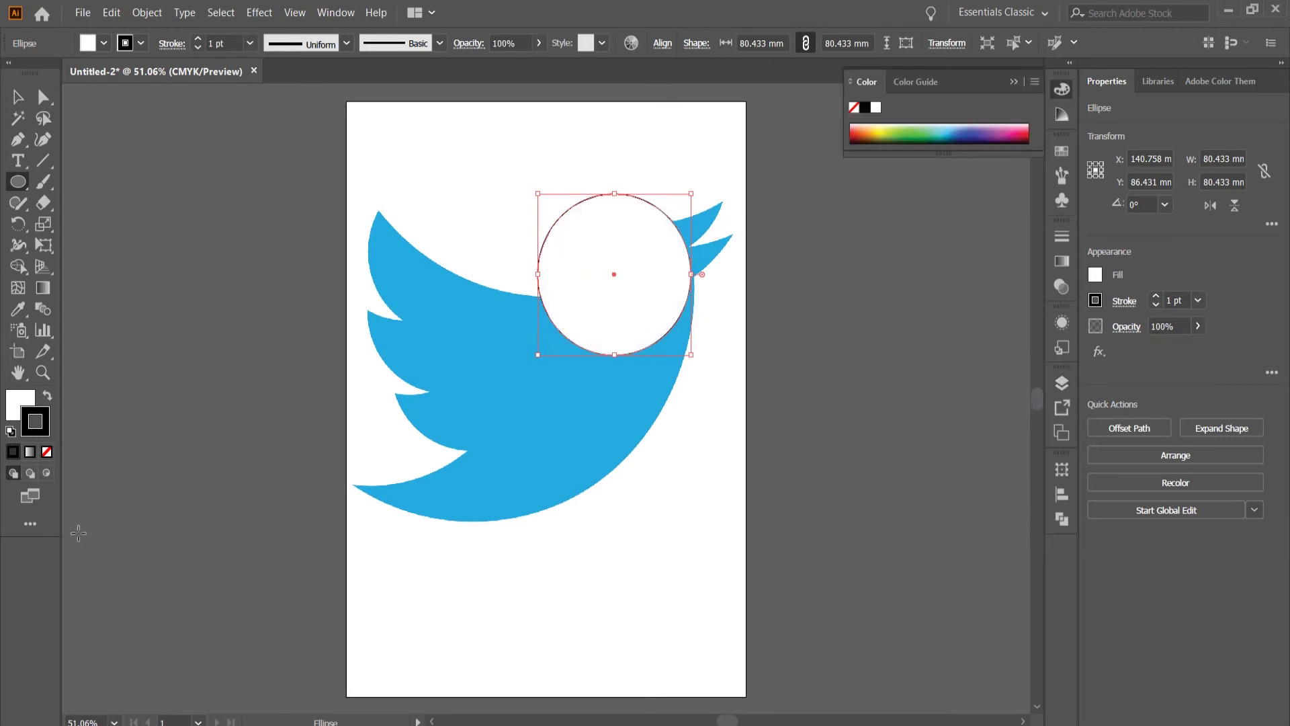
pyautogui.click(12, 402)
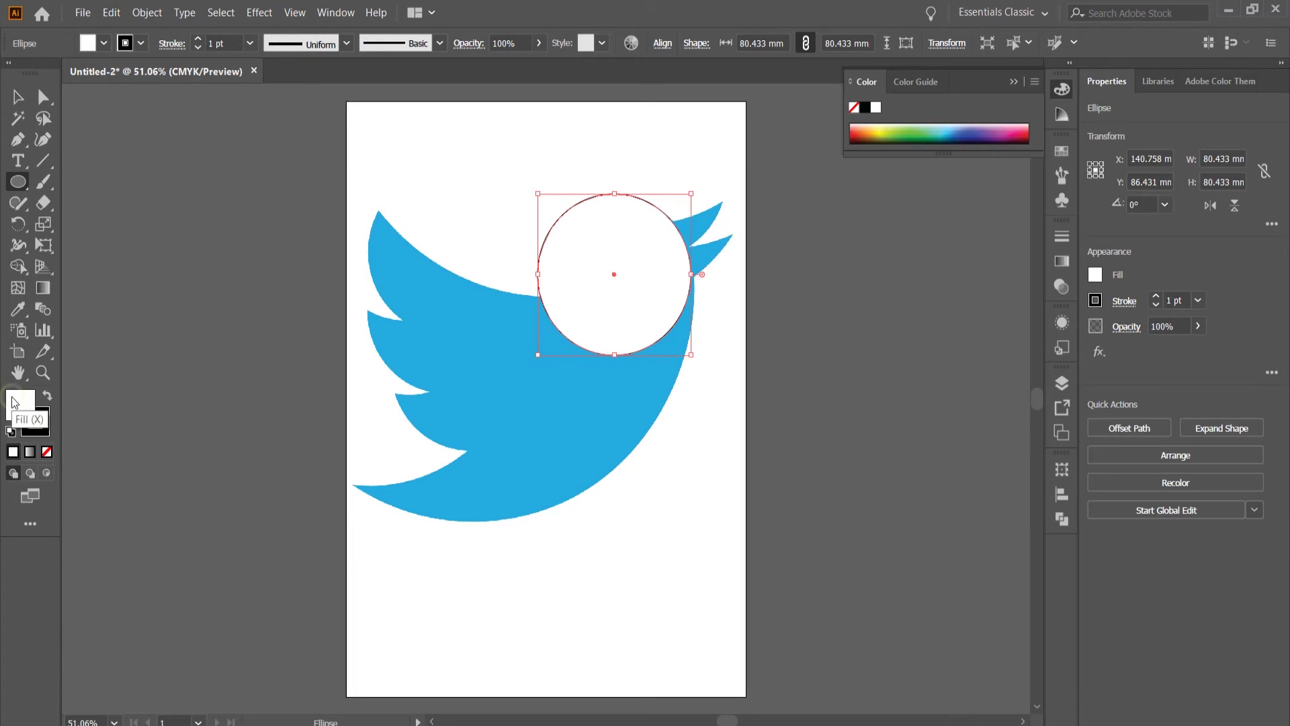
pyautogui.click(47, 452)
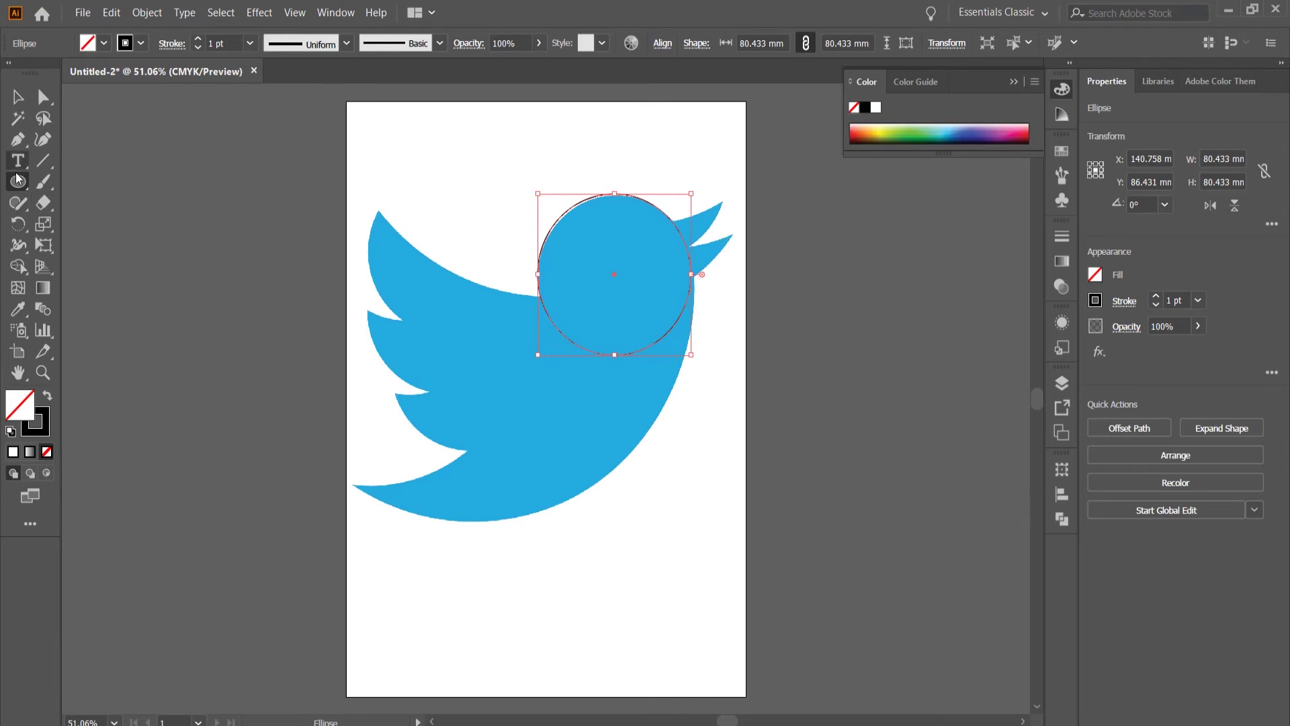
# - Form the lower beak from two overlapping circles, the second about 86 mm wide, trimmed and merged into the head with Shape Builder
pyautogui.moveTo(419, 144)
pyautogui.mouseDown()
pyautogui.moveTo(504, 247)
pyautogui.moveTo(548, 332)
pyautogui.moveTo(625, 269)
pyautogui.moveTo(689, 316)
pyautogui.moveTo(691, 289)
pyautogui.mouseUp()
pyautogui.moveTo(609, 94); pyautogui.dragTo(767, 246)
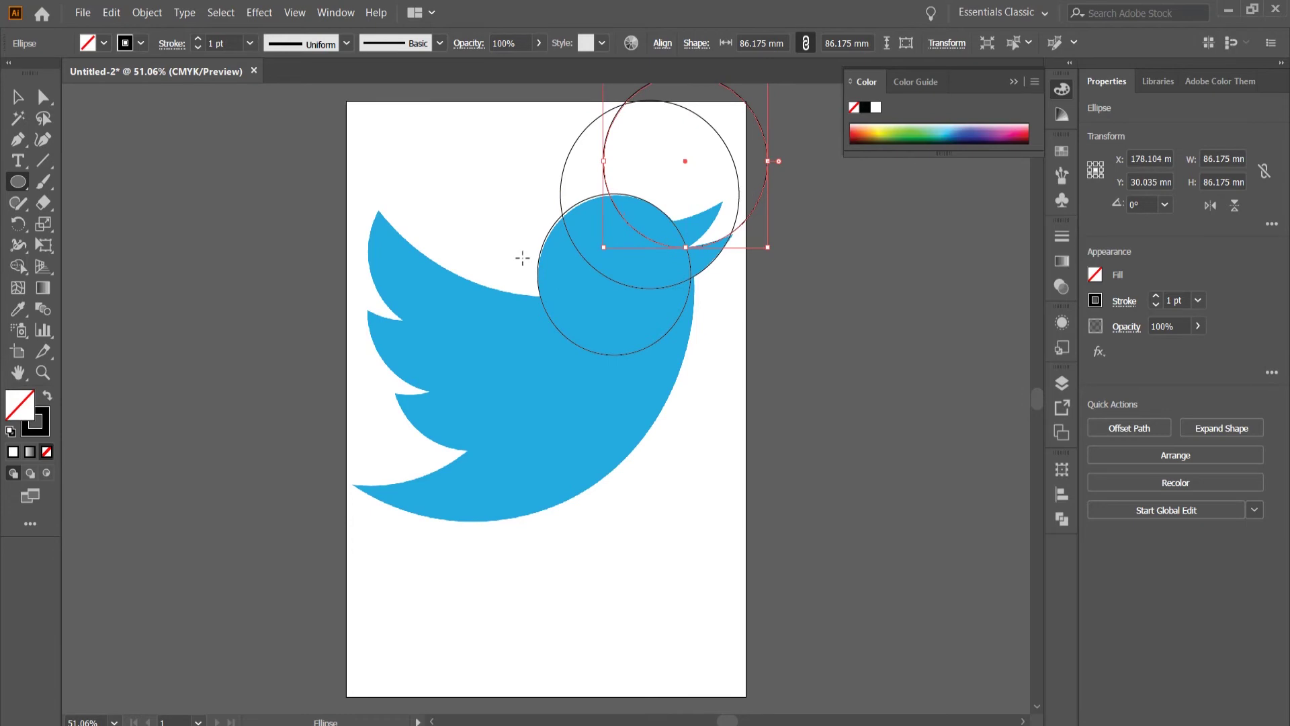
pyautogui.hotkey('ctrl', 'a')
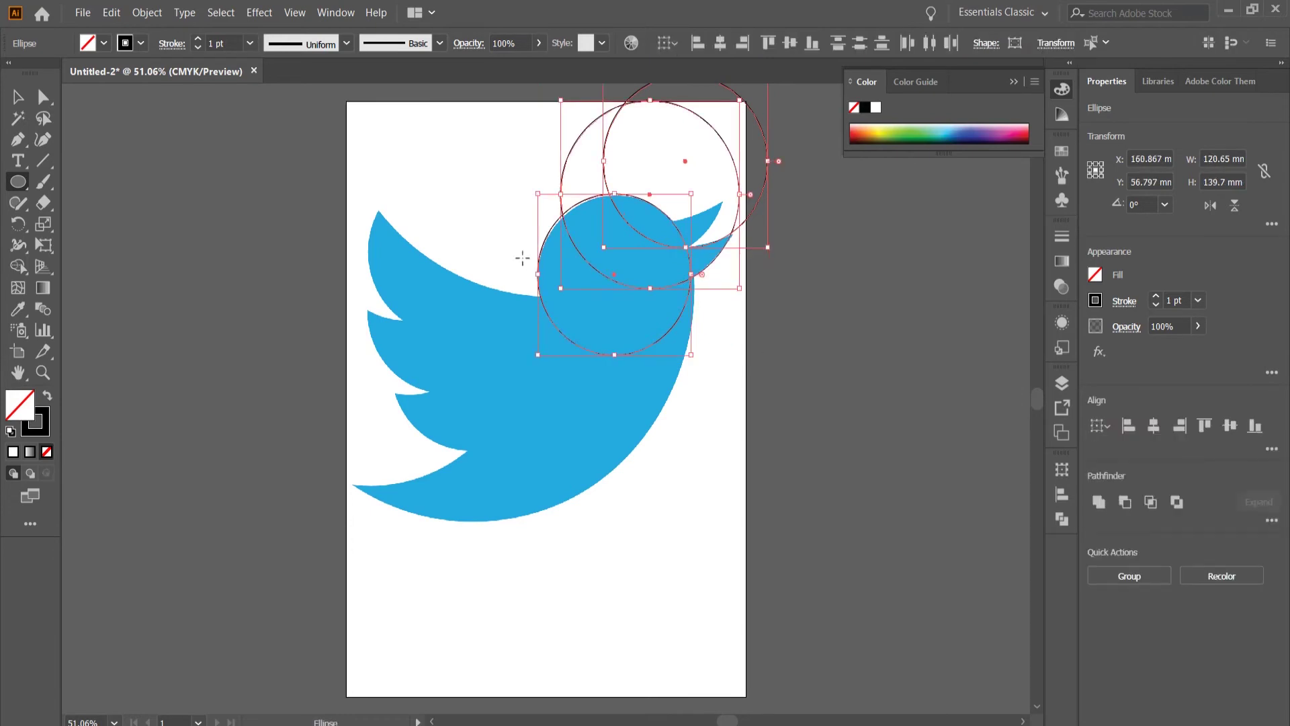
pyautogui.click(17, 98)
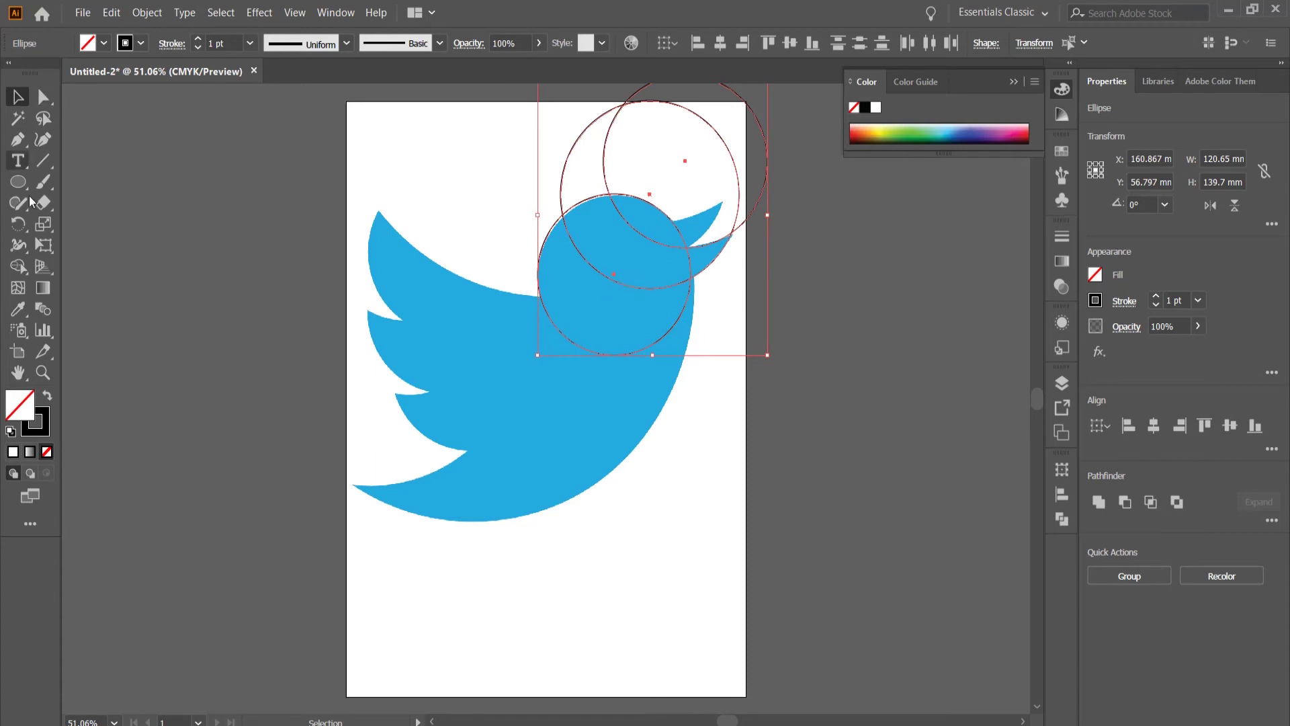
pyautogui.click(20, 268)
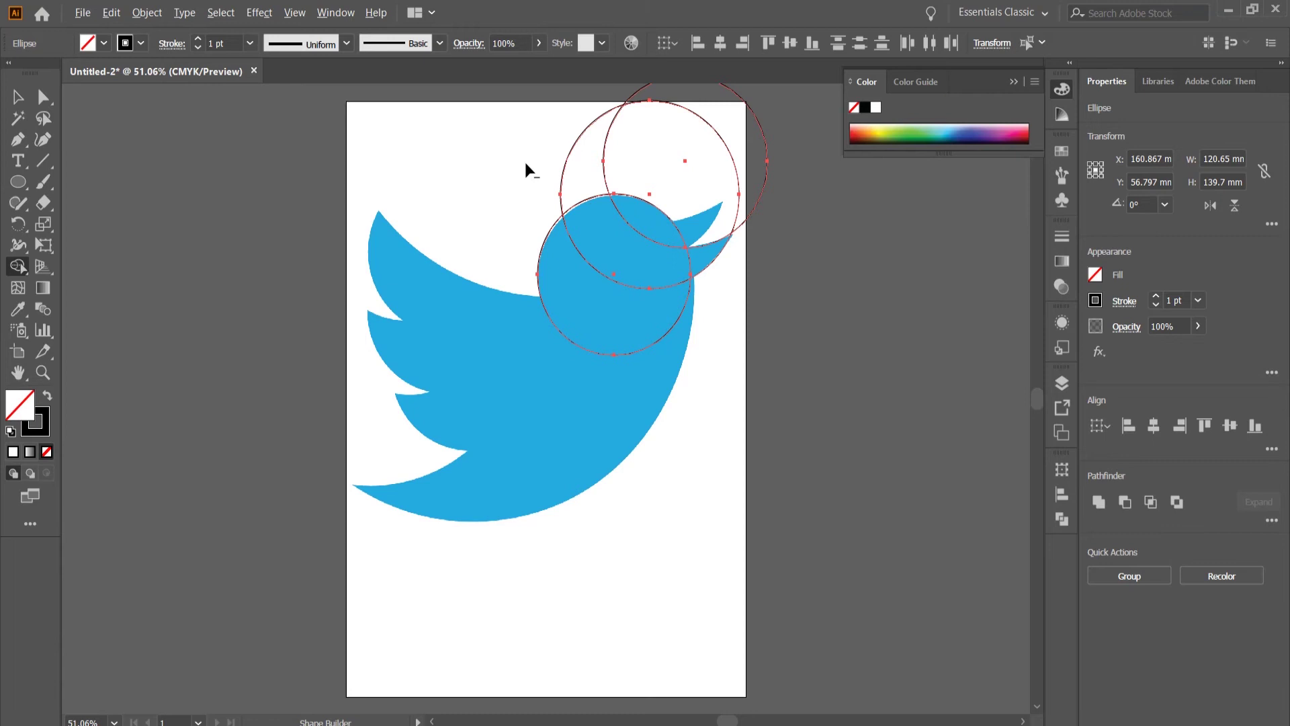
pyautogui.moveTo(563, 152)
pyautogui.mouseDown()
pyautogui.moveTo(605, 222)
pyautogui.moveTo(660, 179)
pyautogui.mouseUp()
pyautogui.keyDown('alt'); pyautogui.click(728, 132); pyautogui.keyUp('alt')
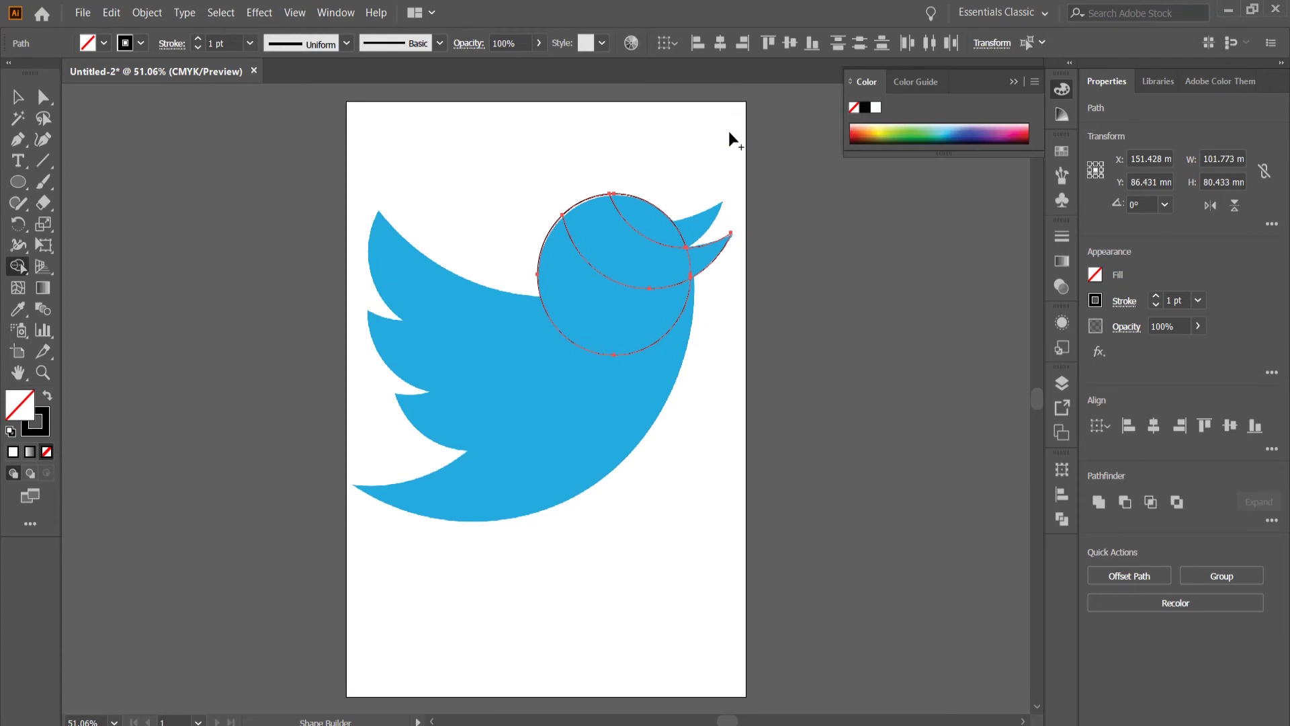
pyautogui.moveTo(642, 220)
pyautogui.mouseDown()
pyautogui.moveTo(610, 288)
pyautogui.moveTo(650, 306)
pyautogui.moveTo(696, 260)
pyautogui.moveTo(796, 360)
pyautogui.mouseUp()
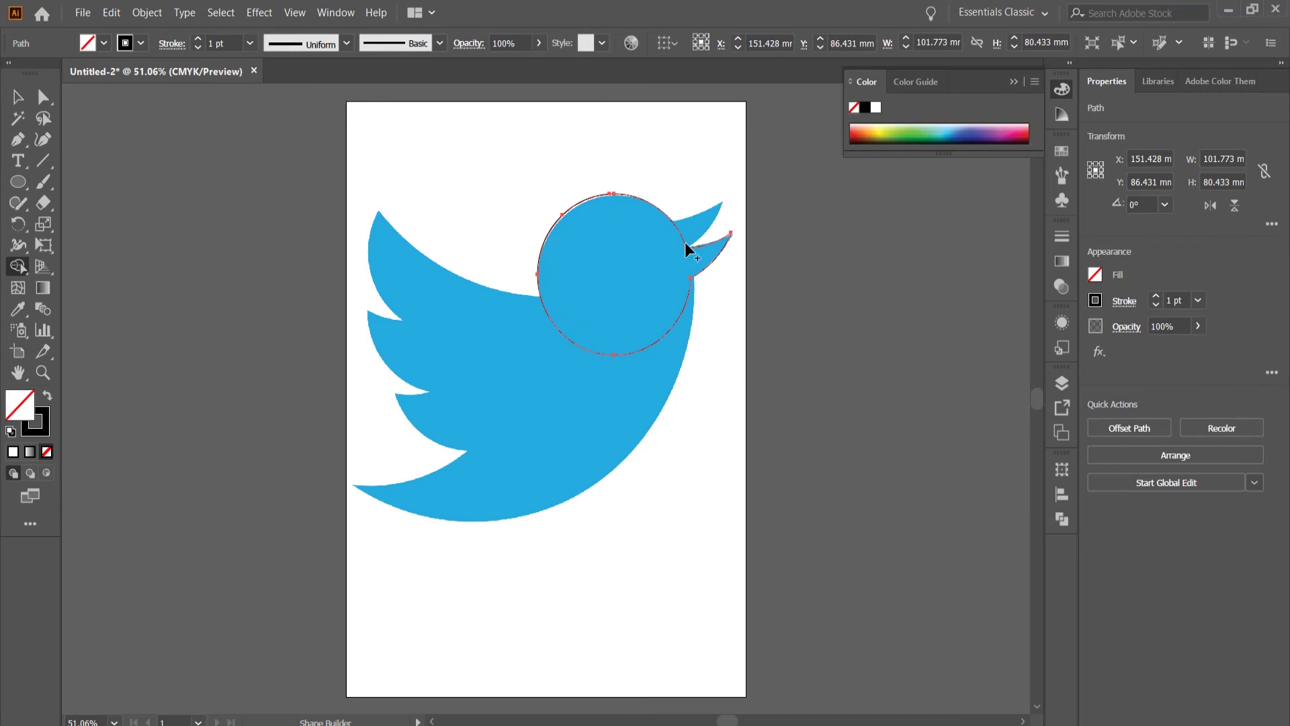
# - Form the upper beak from two large overlapping circles, the second about 137 mm wide, trimmed and merged into the head with Shape Builder
pyautogui.click(18, 182)
pyautogui.moveTo(616, 134); pyautogui.dragTo(631, 249)
pyautogui.moveTo(553, 125)
pyautogui.mouseDown()
pyautogui.moveTo(797, 403)
pyautogui.moveTo(769, 222)
pyautogui.mouseUp()
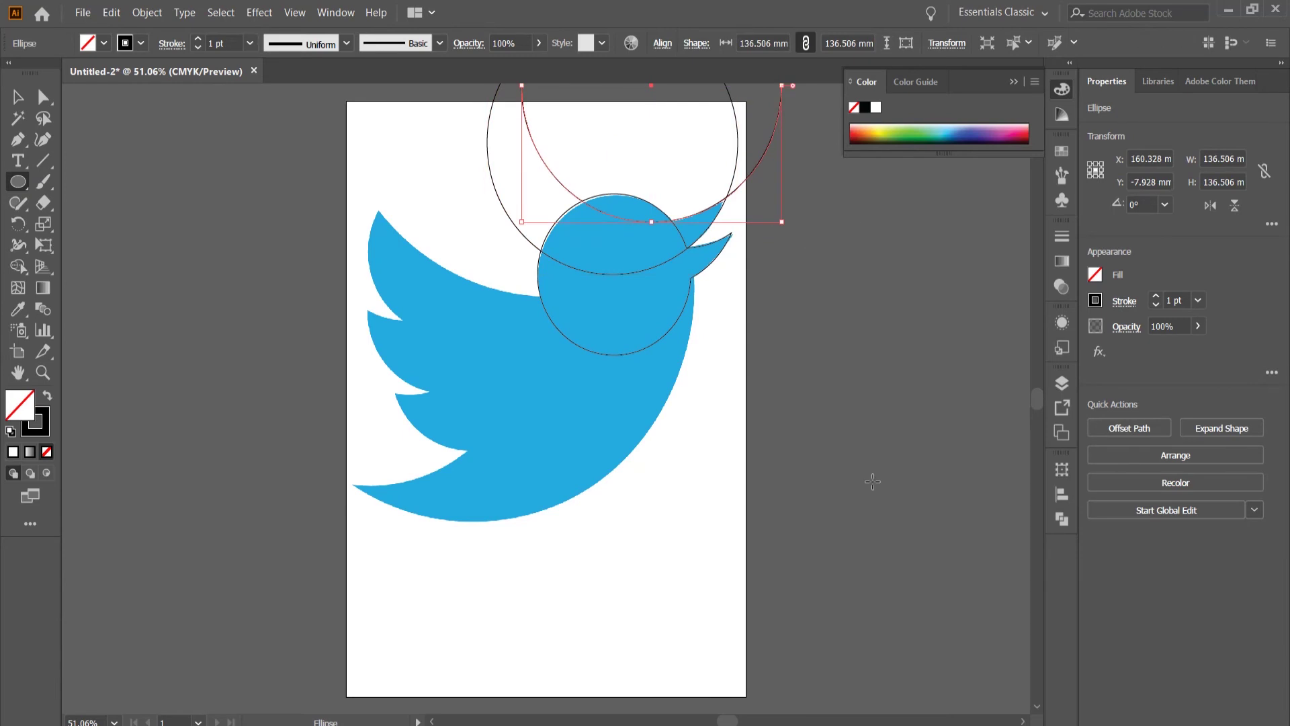
pyautogui.hotkey('ctrl', 'a')
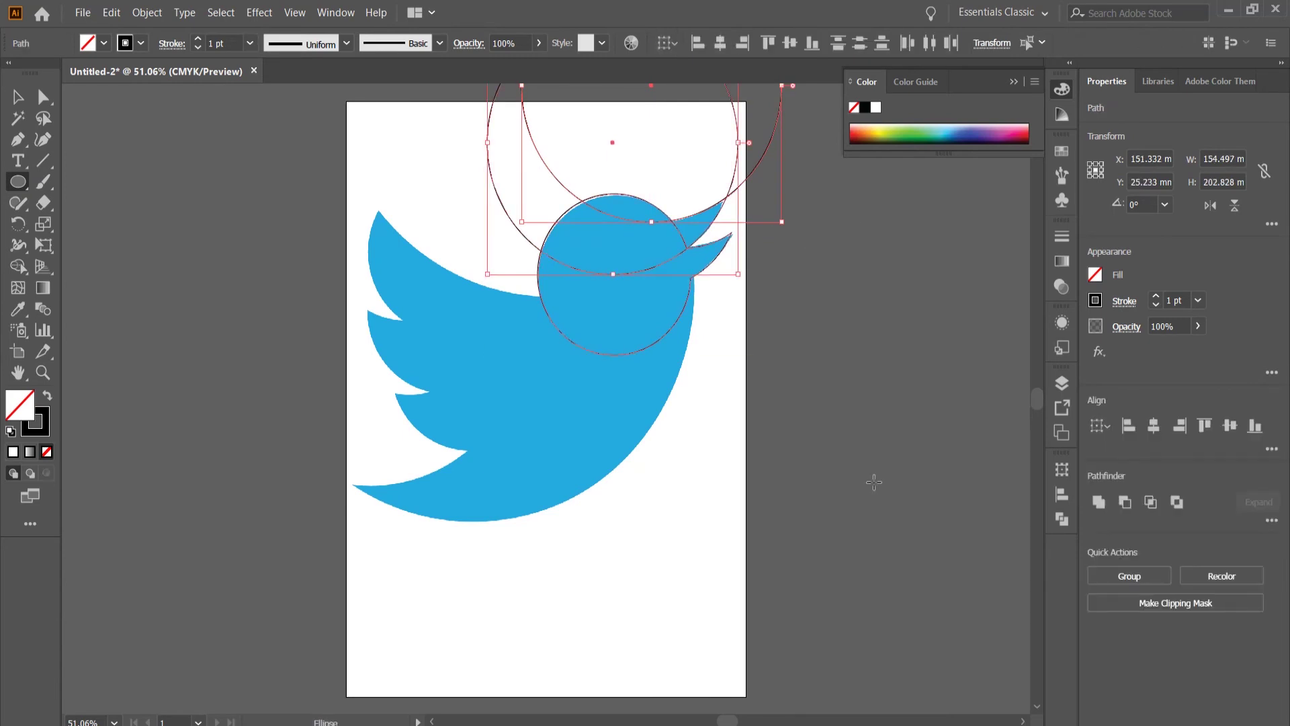
pyautogui.hotkey('shift', 'm')
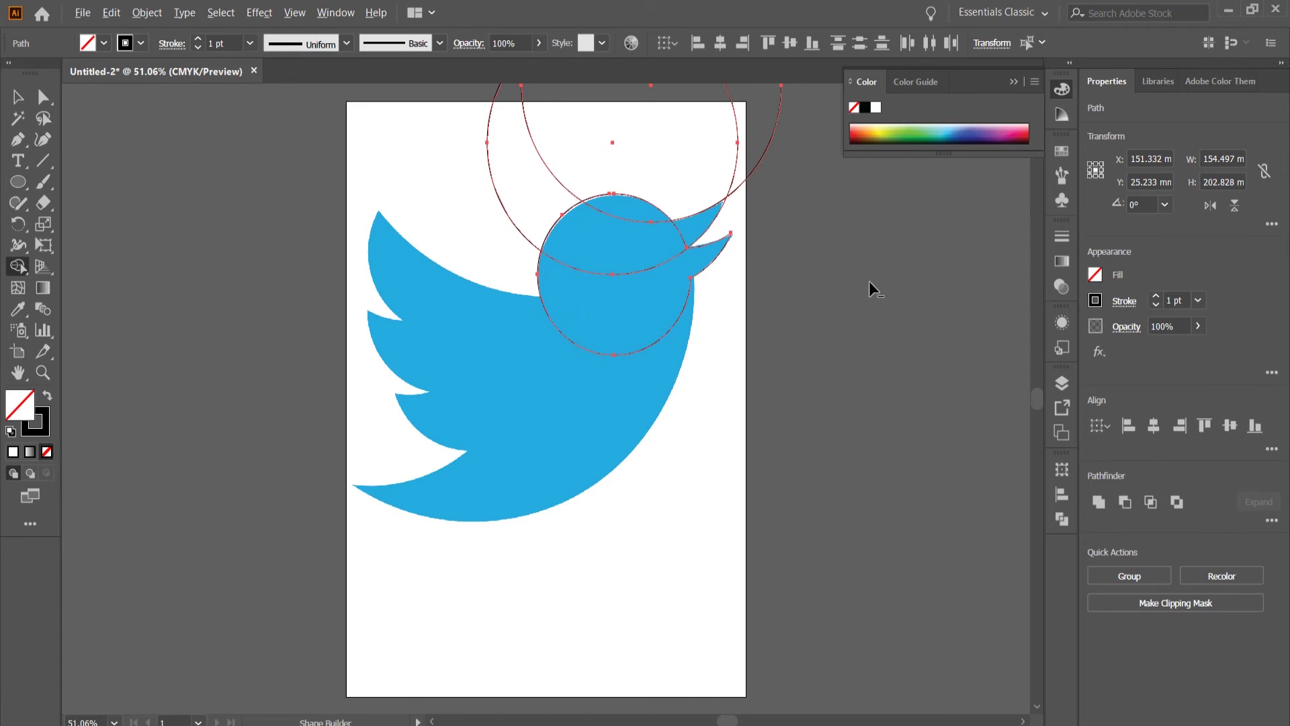
pyautogui.moveTo(852, 224)
pyautogui.mouseDown()
pyautogui.moveTo(778, 171)
pyautogui.moveTo(604, 147)
pyautogui.moveTo(466, 191)
pyautogui.mouseUp()
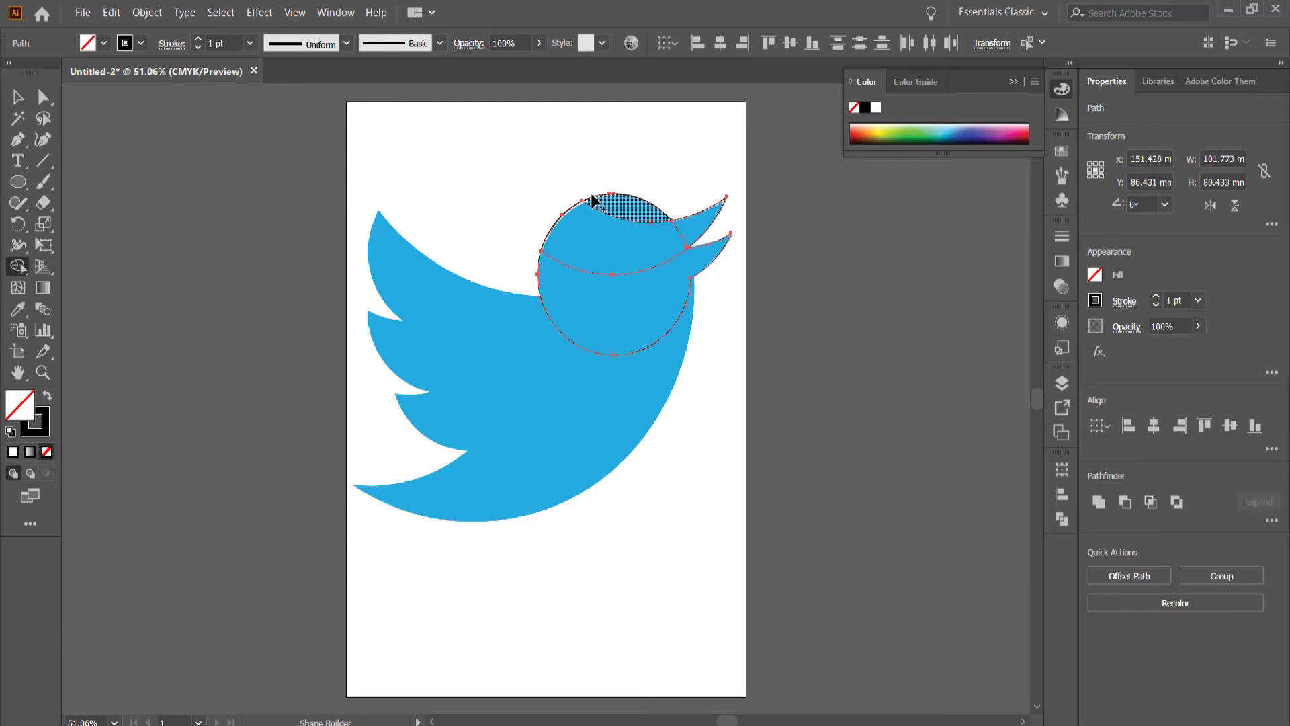
pyautogui.moveTo(591, 195)
pyautogui.mouseDown()
pyautogui.moveTo(605, 249)
pyautogui.moveTo(645, 305)
pyautogui.moveTo(700, 231)
pyautogui.mouseUp()
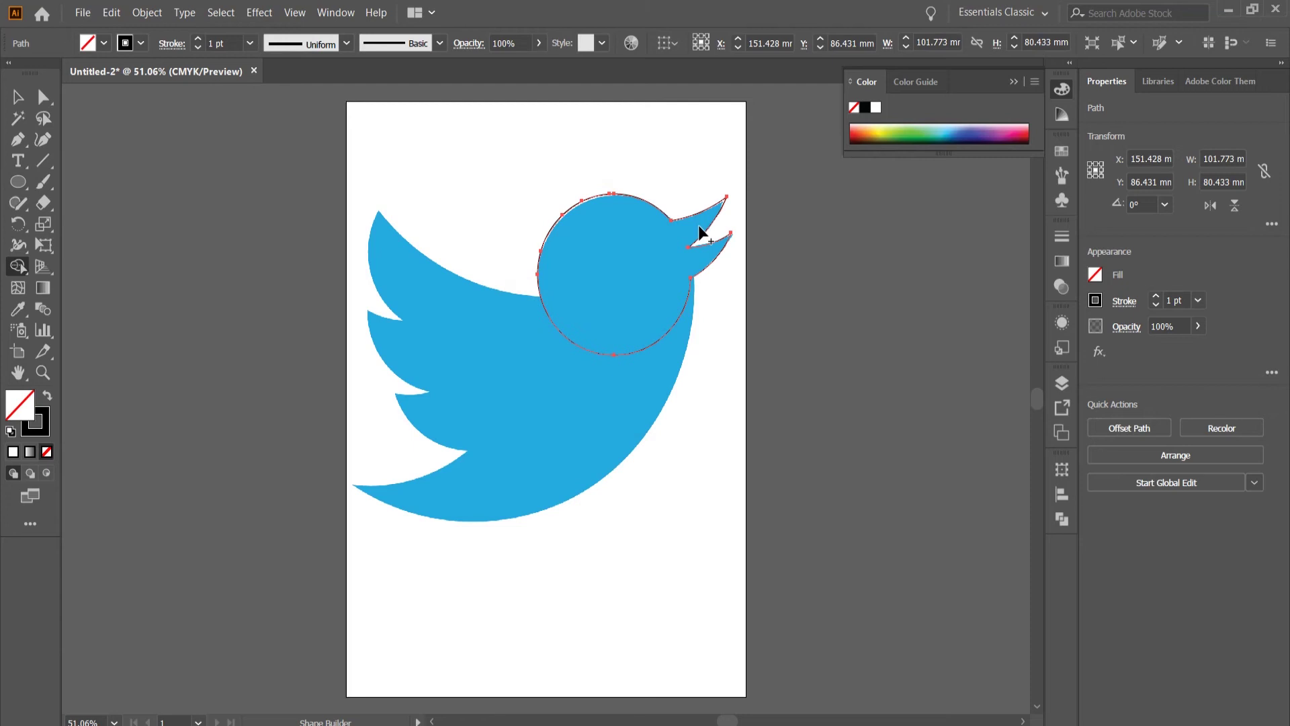
# - Draw a large circle along the wing's upper edge and three overlapping circles around the upper two feathers, the last about 103 mm wide
pyautogui.click(18, 182)
pyautogui.moveTo(461, 143); pyautogui.dragTo(740, 264)
pyautogui.moveTo(446, 195); pyautogui.dragTo(548, 345)
pyautogui.moveTo(364, 272); pyautogui.dragTo(558, 307)
pyautogui.moveTo(560, 303); pyautogui.dragTo(559, 301)
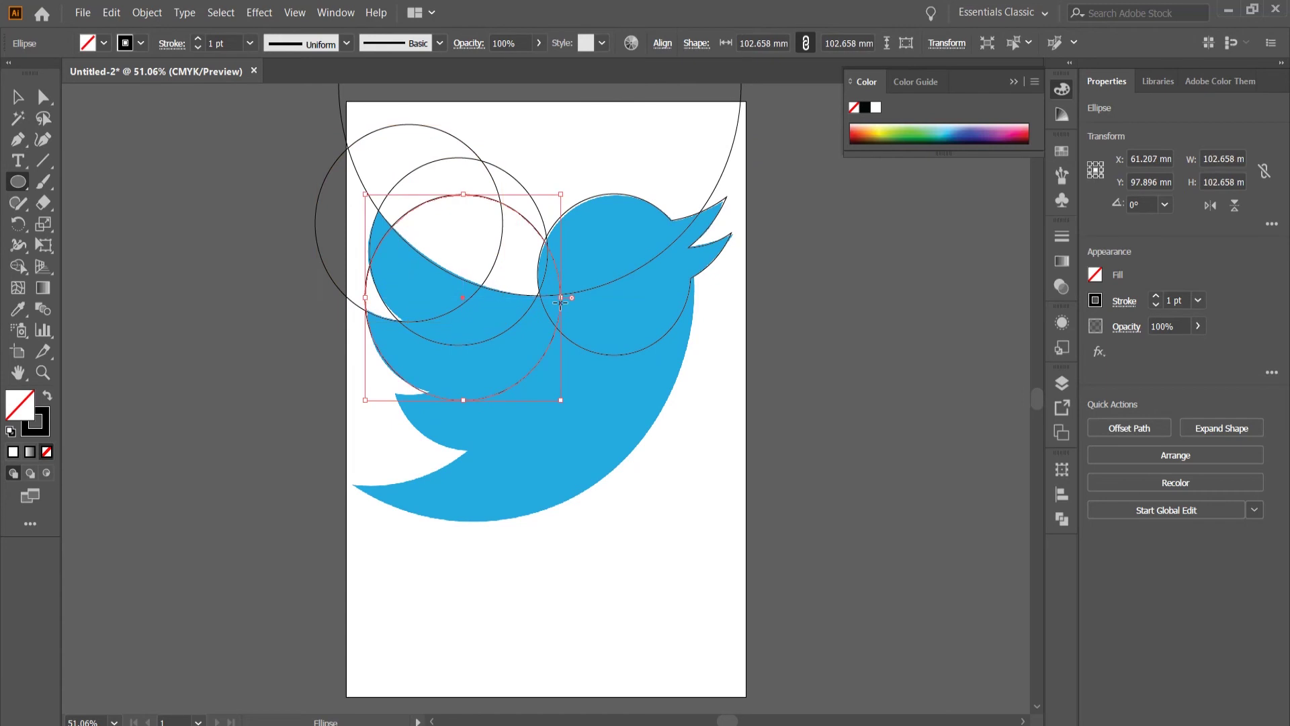
# - Remove the excess circle areas outside the wing with Shape Builder and merge the upper feathers with the head
pyautogui.hotkey('ctrl', 'a')
pyautogui.hotkey('shift', 'm')
pyautogui.moveTo(603, 138)
pyautogui.mouseDown()
pyautogui.moveTo(571, 169)
pyautogui.moveTo(502, 248)
pyautogui.moveTo(371, 151)
pyautogui.mouseUp()
pyautogui.keyDown('alt'); pyautogui.click(347, 221); pyautogui.keyUp('alt')
pyautogui.keyDown('alt'); pyautogui.click(369, 299); pyautogui.keyUp('alt')
pyautogui.moveTo(643, 239)
pyautogui.mouseDown()
pyautogui.moveTo(541, 259)
pyautogui.moveTo(368, 245)
pyautogui.moveTo(524, 334)
pyautogui.mouseUp()
# - Form the third wing feather from two overlapping circles and merge it into the bird outline with Shape Builder
pyautogui.click(121, 196)
pyautogui.press('l')
pyautogui.moveTo(320, 178); pyautogui.dragTo(508, 392)
pyautogui.moveTo(386, 242); pyautogui.dragTo(546, 451)
pyautogui.hotkey('ctrl', 'a')
pyautogui.hotkey('shift', 'm')
pyautogui.moveTo(404, 391)
pyautogui.mouseDown()
pyautogui.moveTo(409, 280)
pyautogui.moveTo(579, 380)
pyautogui.moveTo(696, 413)
pyautogui.mouseUp()
# - Draw circles along the tail's upper edge and the belly, remove their excess, and merge everything into one bird shape with Shape Builder
pyautogui.click(18, 181)
pyautogui.moveTo(382, 340)
pyautogui.mouseDown()
pyautogui.moveTo(422, 369)
pyautogui.moveTo(444, 478)
pyautogui.moveTo(502, 487)
pyautogui.mouseUp()
pyautogui.moveTo(442, 258)
pyautogui.mouseDown()
pyautogui.moveTo(740, 452)
pyautogui.moveTo(697, 403)
pyautogui.moveTo(662, 434)
pyautogui.moveTo(679, 461)
pyautogui.moveTo(694, 455)
pyautogui.moveTo(685, 437)
pyautogui.moveTo(692, 461)
pyautogui.mouseUp()
pyautogui.hotkey('shift', 'm')
pyautogui.hotkey('ctrl', 'a')
pyautogui.moveTo(460, 208); pyautogui.dragTo(423, 232)
pyautogui.keyDown('alt'); pyautogui.click(264, 376); pyautogui.keyUp('alt')
pyautogui.moveTo(454, 340)
pyautogui.mouseDown()
pyautogui.moveTo(686, 225)
pyautogui.moveTo(692, 539)
pyautogui.mouseUp()
# - Deselect the traced bird and examine how closely its outline follows the reference logo
pyautogui.hotkey('ctrl', '+')
pyautogui.hotkey('ctrl', '+')
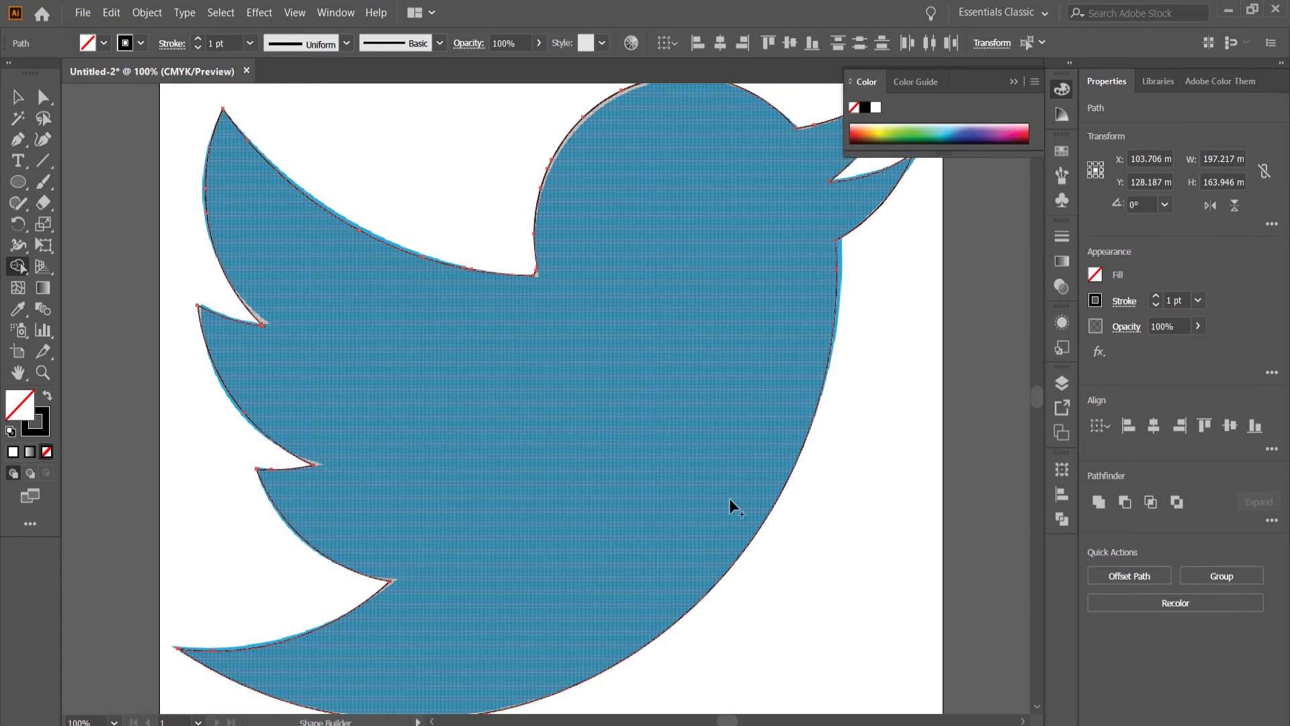
pyautogui.hotkey('ctrl', '-')
pyautogui.scroll(2, 692, 539)
pyautogui.press('v')
pyautogui.click(715, 359)
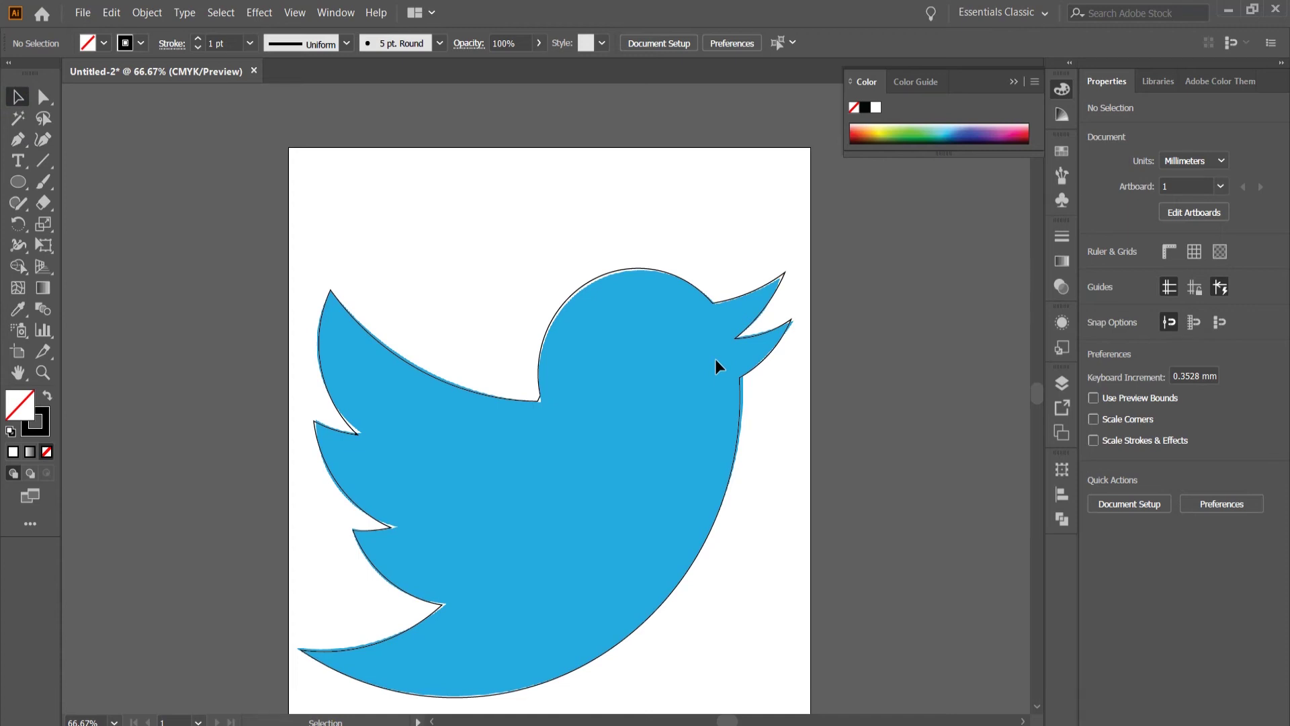
pyautogui.hotkey('ctrl', '0')
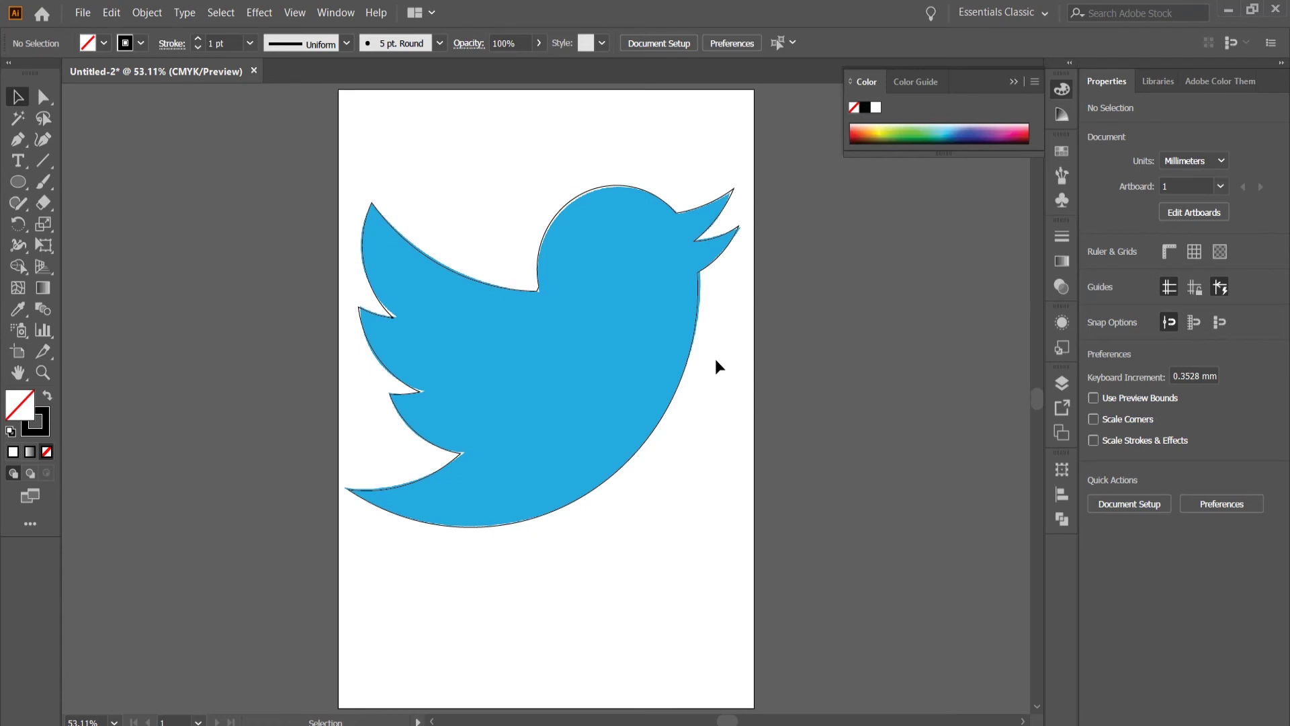
pyautogui.hotkey('ctrl', '+')
pyautogui.hotkey('ctrl', '+')
pyautogui.hotkey('ctrl', '+')
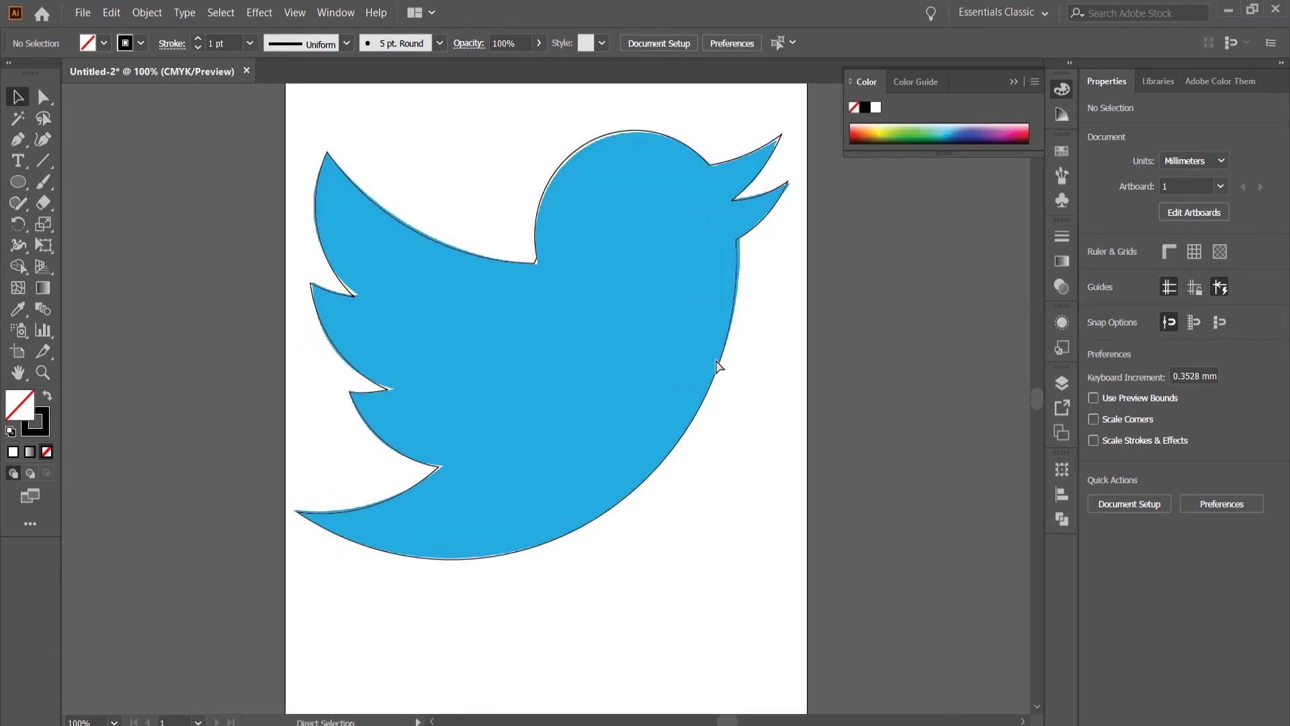
pyautogui.scroll(3, 715, 363)
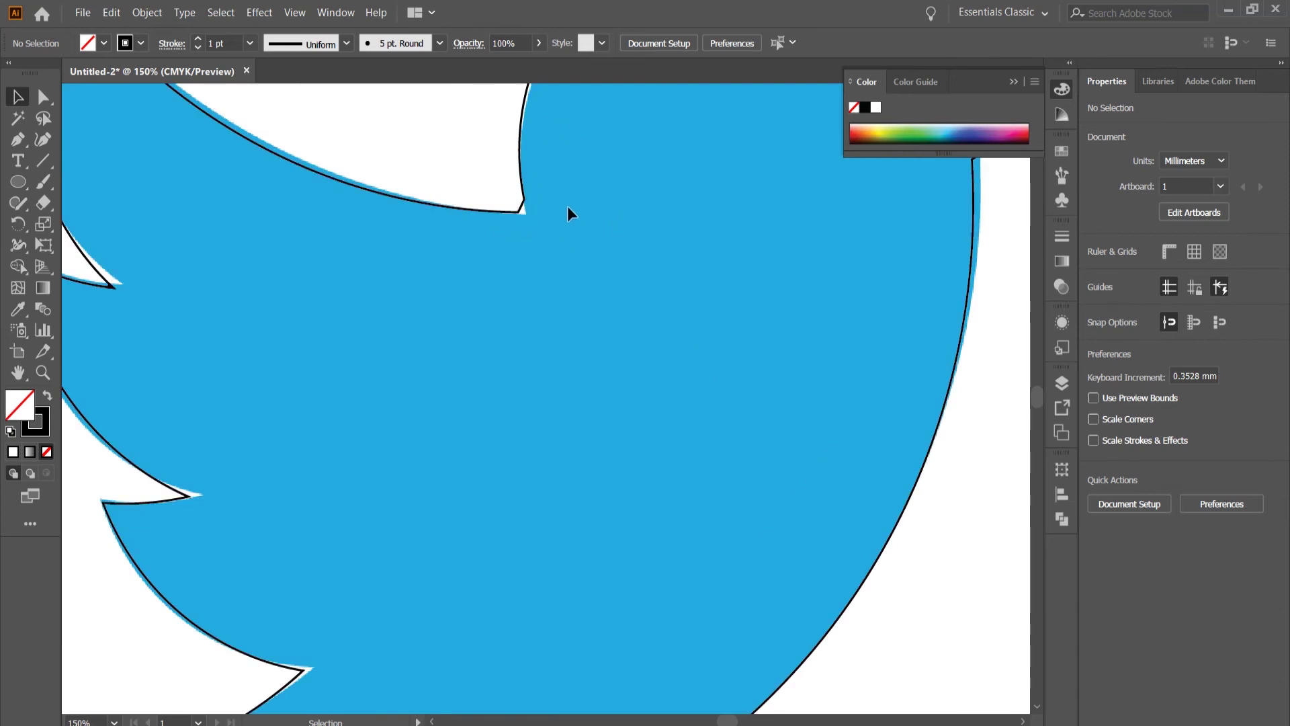
pyautogui.hotkey('ctrl', '-')
pyautogui.scroll(1, 507, 175)
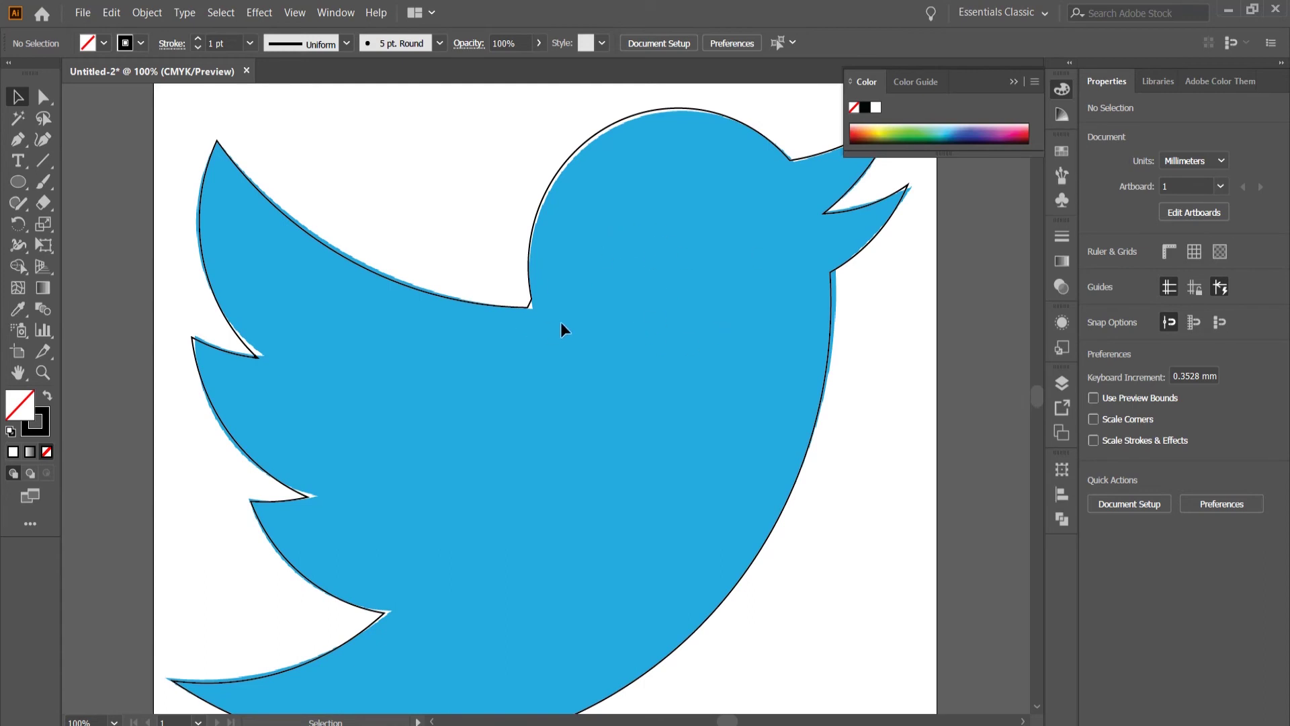
# - Draw a short Pen path across the blunt corner where the wing meets the head, following the reference's sharp notch
pyautogui.hotkey('ctrl', '+')
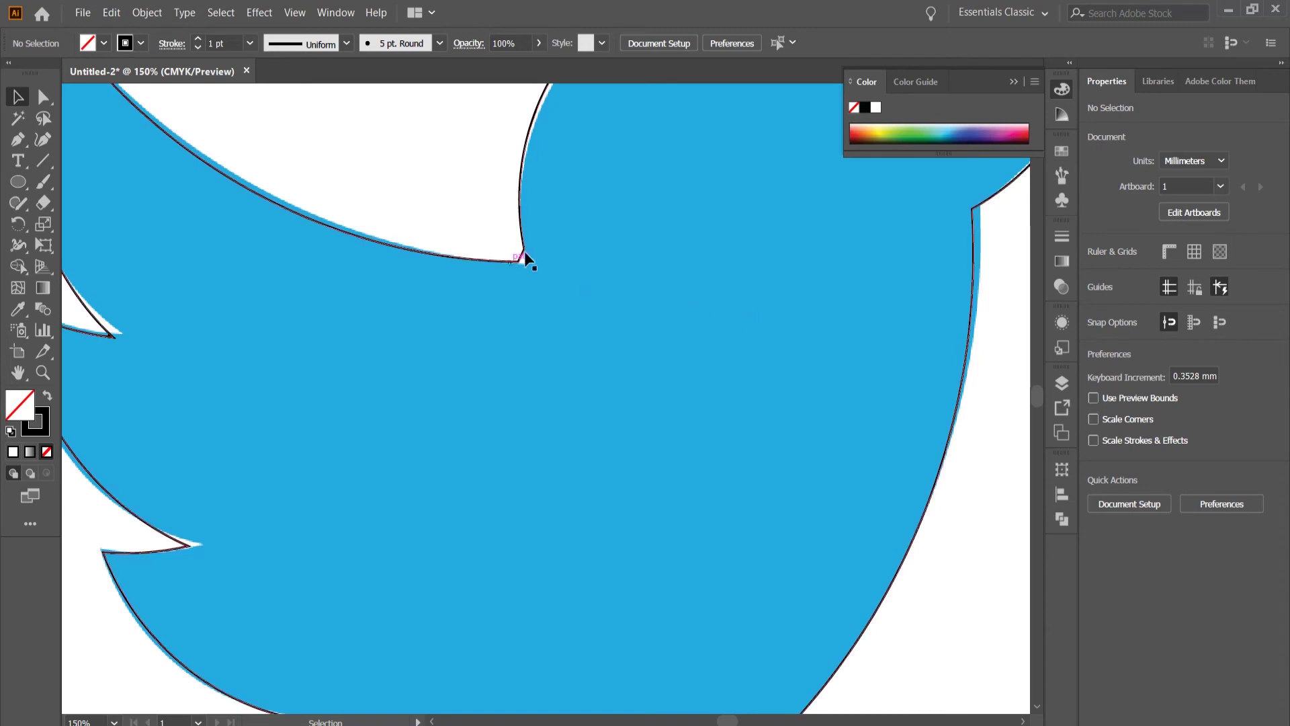
pyautogui.click(44, 98)
pyautogui.moveTo(561, 227); pyautogui.dragTo(426, 314)
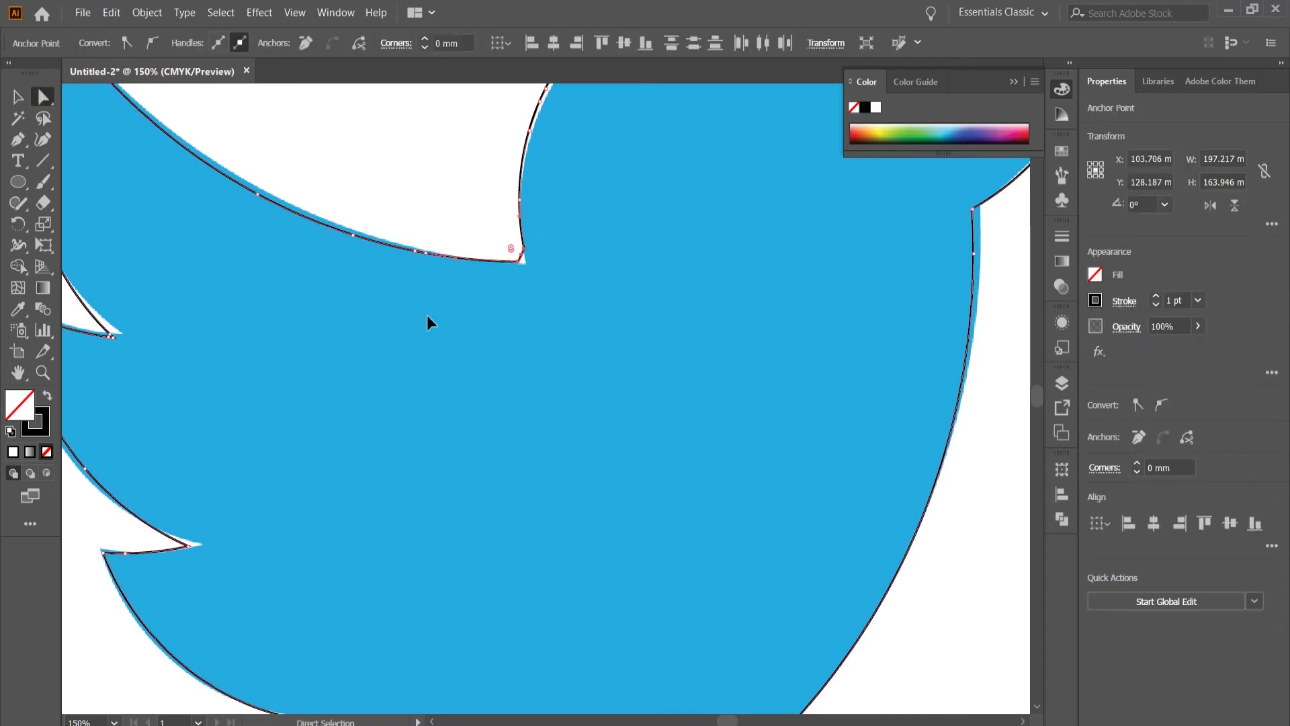
pyautogui.hotkey('ctrl', '+')
pyautogui.hotkey('ctrl', '+')
pyautogui.hotkey('ctrl', '+')
pyautogui.hotkey('ctrl', '+')
pyautogui.hotkey('ctrl', '+')
pyautogui.hotkey('ctrl', '+')
pyautogui.hotkey('ctrl', '+')
pyautogui.press('p')
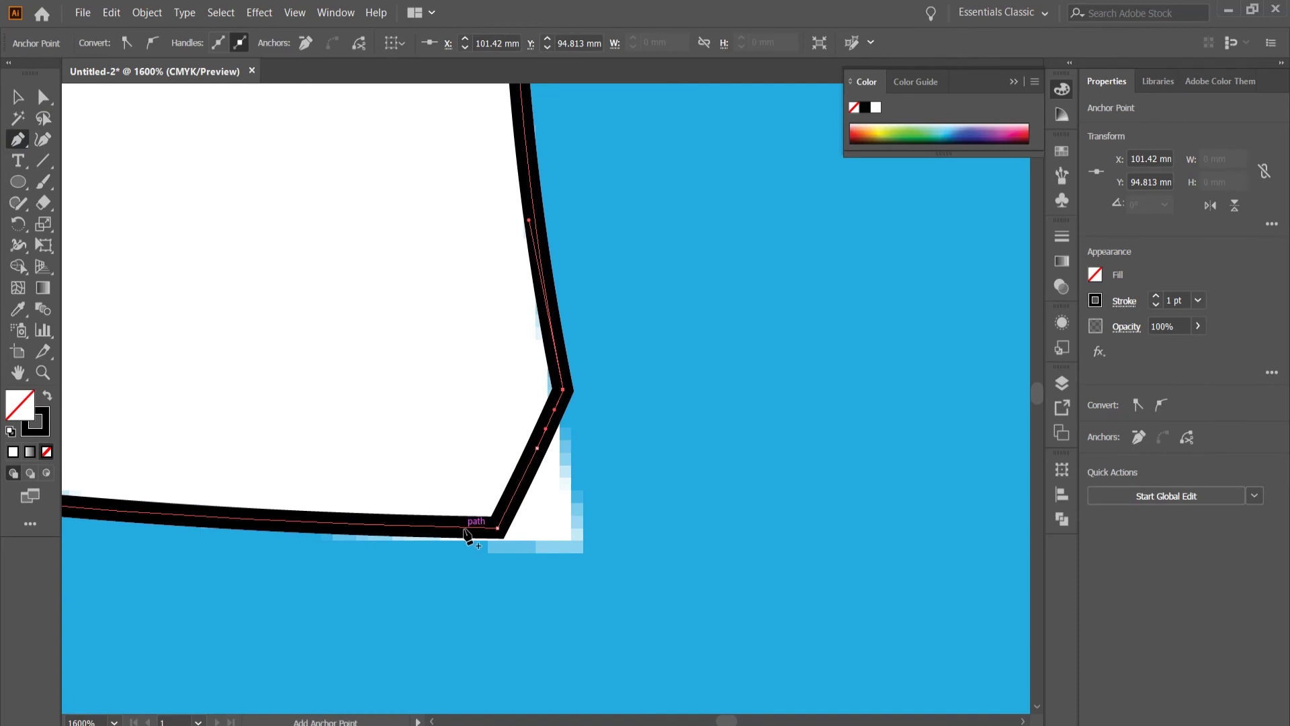
pyautogui.click(456, 482)
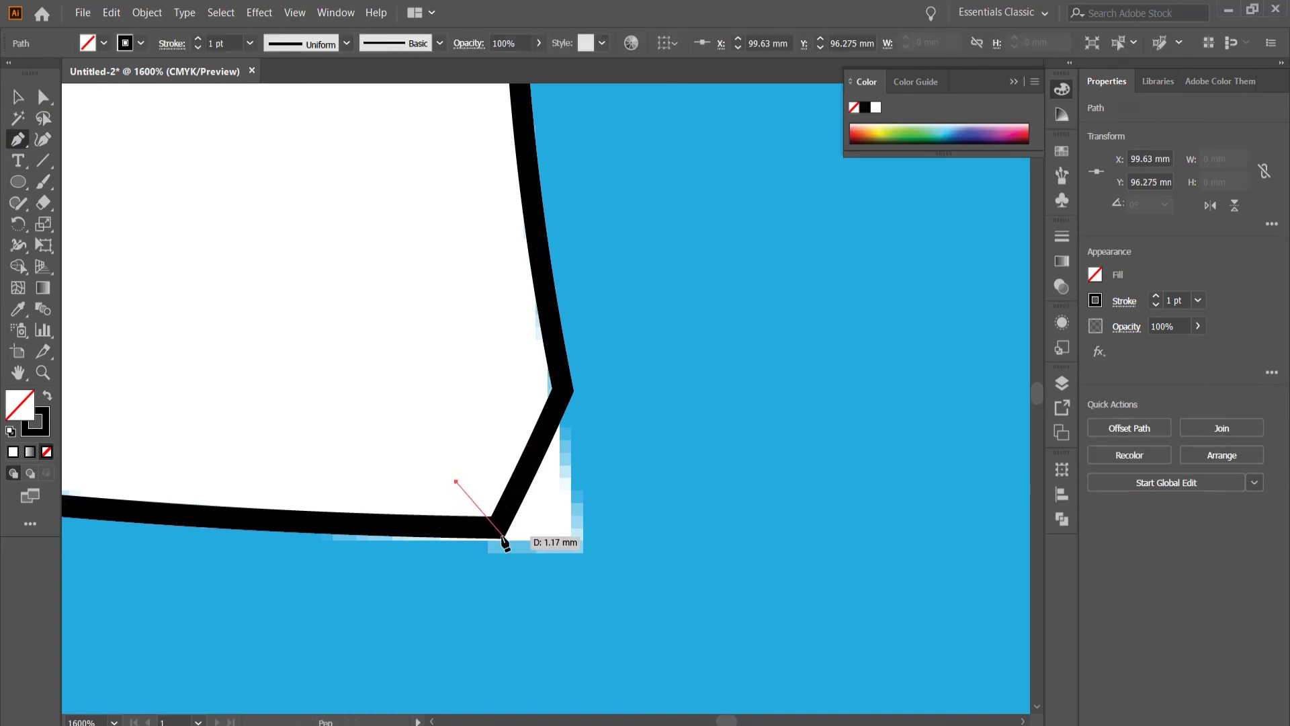
pyautogui.click(498, 537)
pyautogui.click(585, 540)
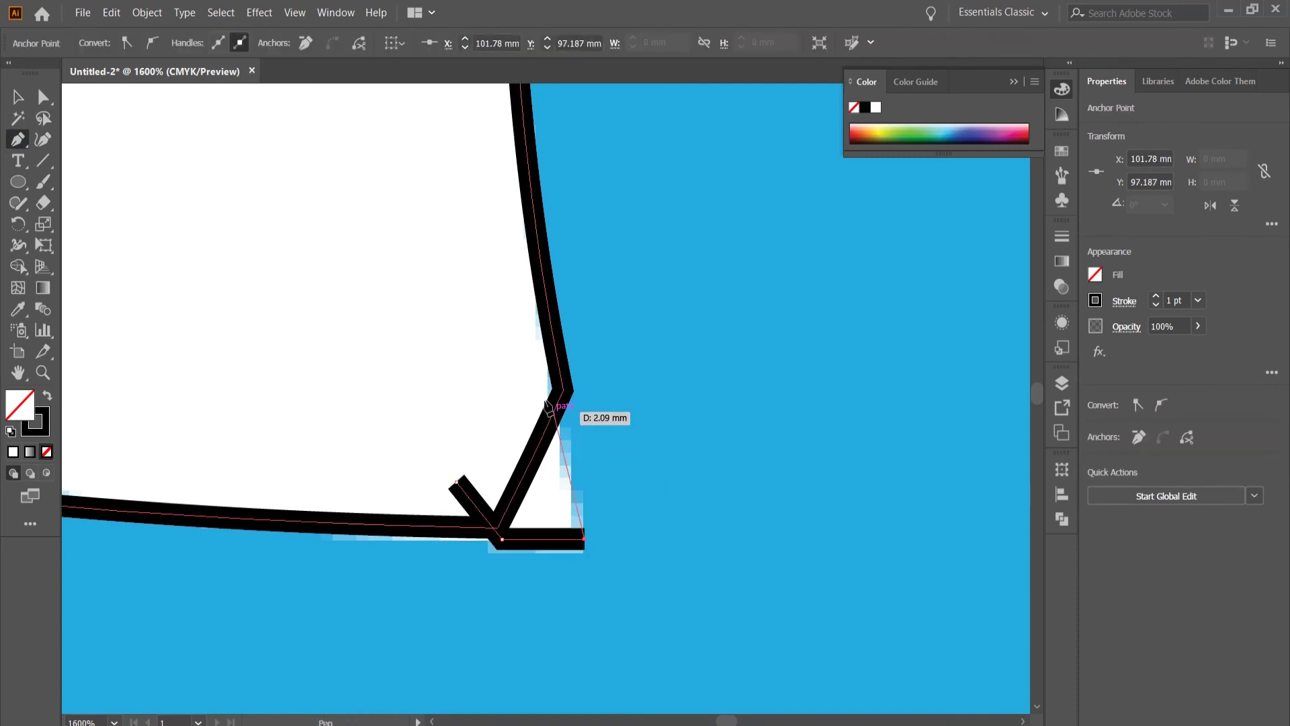
pyautogui.click(543, 362)
# - Combine the Pen path with the bird outline using Shape Builder and remove the stray line ends at the neck corner
pyautogui.hotkey('ctrl', 'a')
pyautogui.hotkey('shift', 'm')
pyautogui.moveTo(492, 434); pyautogui.dragTo(512, 517)
pyautogui.moveTo(513, 469); pyautogui.dragTo(453, 512)
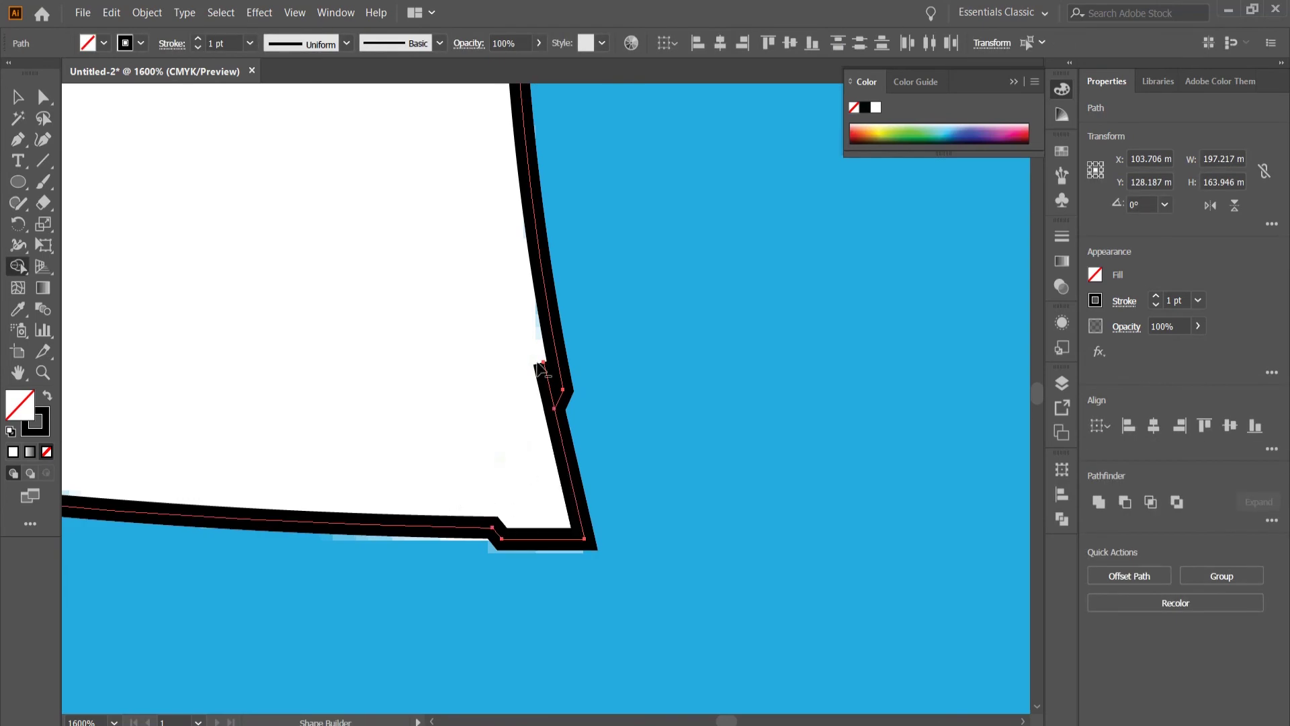
pyautogui.keyDown('alt'); pyautogui.click(547, 372); pyautogui.keyUp('alt')
# - Check the reworked neck corner against the whole bird outline
pyautogui.click(42, 99)
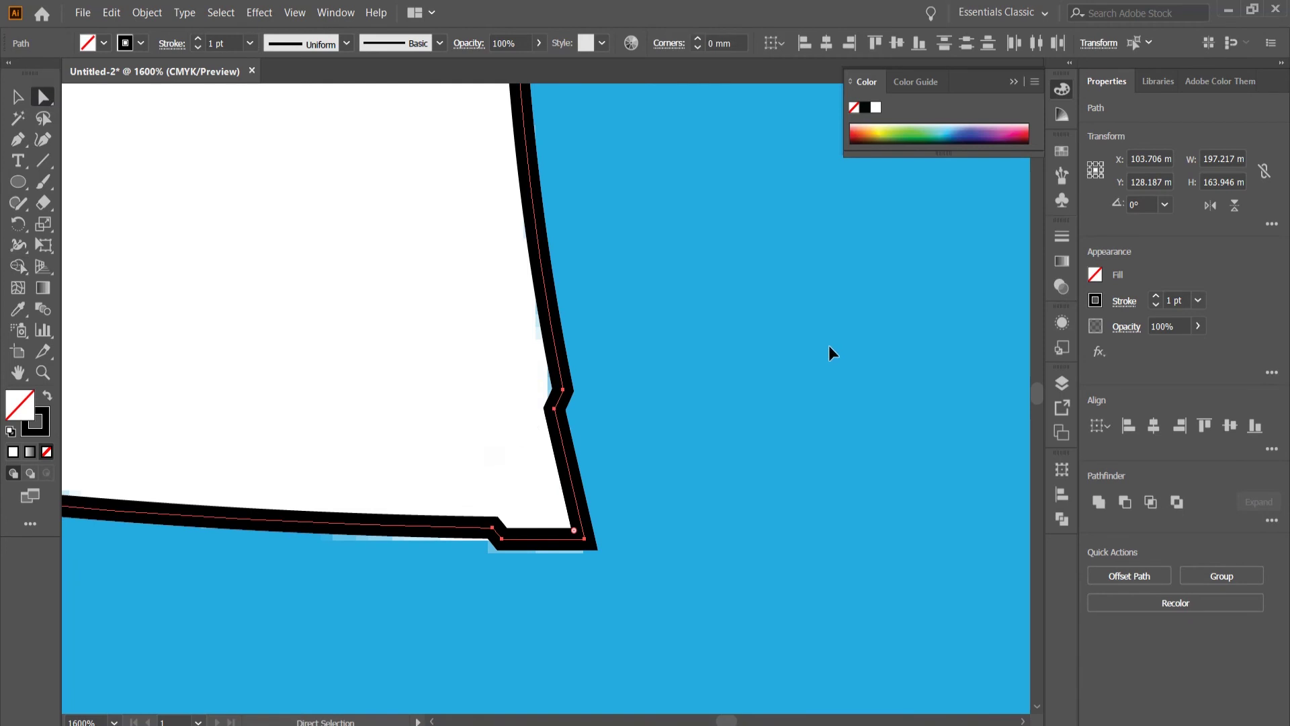
pyautogui.hotkey('ctrl', '+')
pyautogui.hotkey('ctrl', '-')
pyautogui.hotkey('ctrl', '-')
pyautogui.hotkey('ctrl', '-')
pyautogui.hotkey('ctrl', '-')
pyautogui.hotkey('ctrl', '-')
pyautogui.hotkey('ctrl', '-')
pyautogui.hotkey('ctrl', '-')
pyautogui.hotkey('ctrl', '-')
# - Adjust the anchor points around the neck corner with Direct Selection to smooth out the kinks beside the sharp notch
pyautogui.hotkey('ctrl', '+')
pyautogui.hotkey('ctrl', '+')
pyautogui.hotkey('ctrl', '+')
pyautogui.moveTo(614, 328); pyautogui.dragTo(687, 632)
pyautogui.hotkey('ctrl', '+')
pyautogui.hotkey('ctrl', '+')
pyautogui.hotkey('ctrl', '+')
pyautogui.moveTo(463, 223); pyautogui.dragTo(529, 658)
pyautogui.moveTo(763, 312); pyautogui.dragTo(672, 402)
pyautogui.hotkey('ctrl', '+')
pyautogui.moveTo(482, 180); pyautogui.dragTo(594, 518)
pyautogui.moveTo(264, 270); pyautogui.dragTo(273, 561)
pyautogui.moveTo(905, 237); pyautogui.dragTo(640, 364)
pyautogui.moveTo(596, 465); pyautogui.dragTo(596, 473)
pyautogui.click(563, 399)
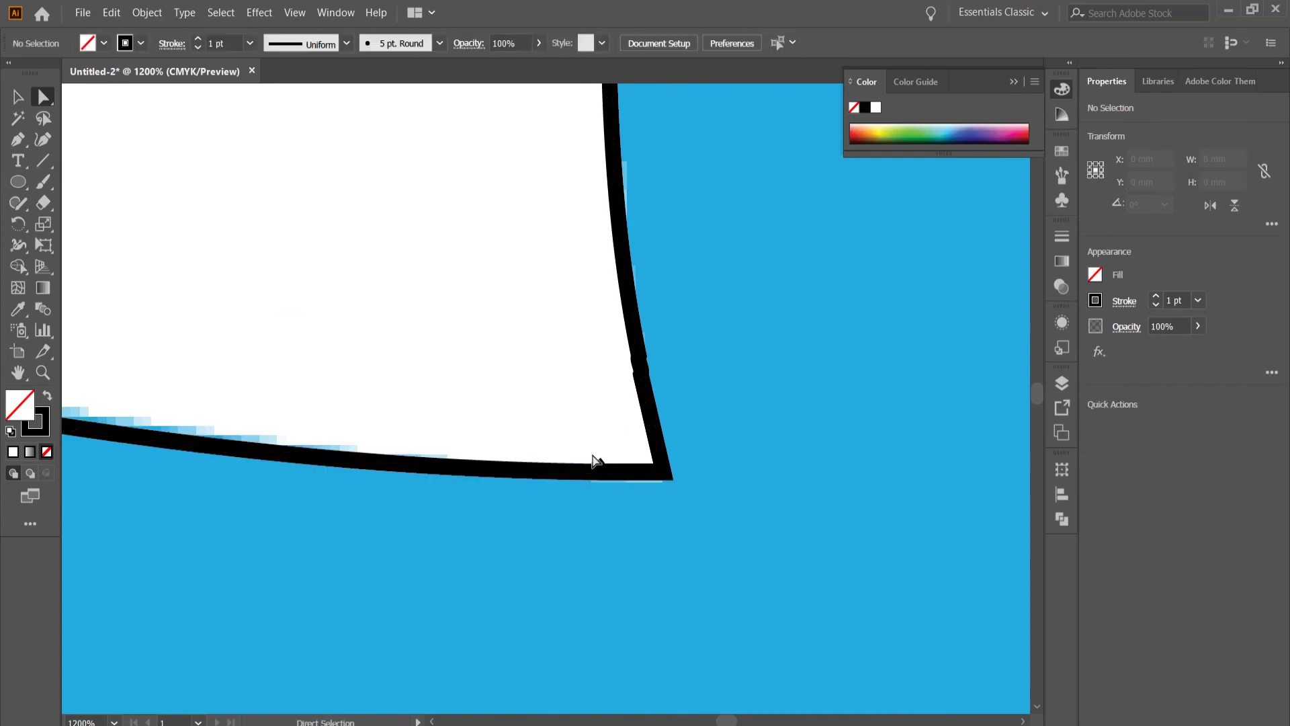
# - Delete the small leftover path fragment at the neck corner and clear the selection
pyautogui.click(598, 467)
pyautogui.press('Delete')
pyautogui.click(737, 430)
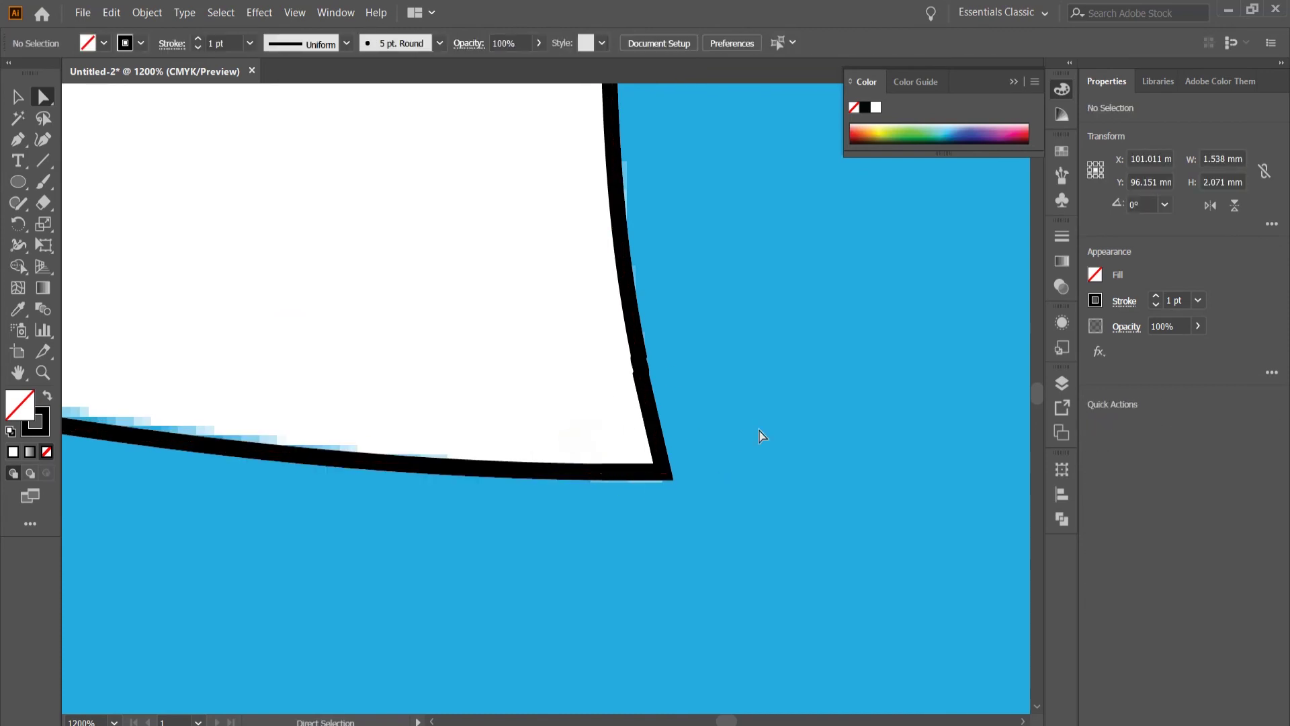
# - Examine the complete traced outline over the reference logo
pyautogui.hotkey('ctrl', '-')
pyautogui.hotkey('ctrl', '-')
pyautogui.hotkey('ctrl', '-')
pyautogui.hotkey('ctrl', '-')
pyautogui.hotkey('ctrl', '-')
pyautogui.hotkey('ctrl', '-')
pyautogui.hotkey('ctrl', '-')
pyautogui.hotkey('ctrl', '-')
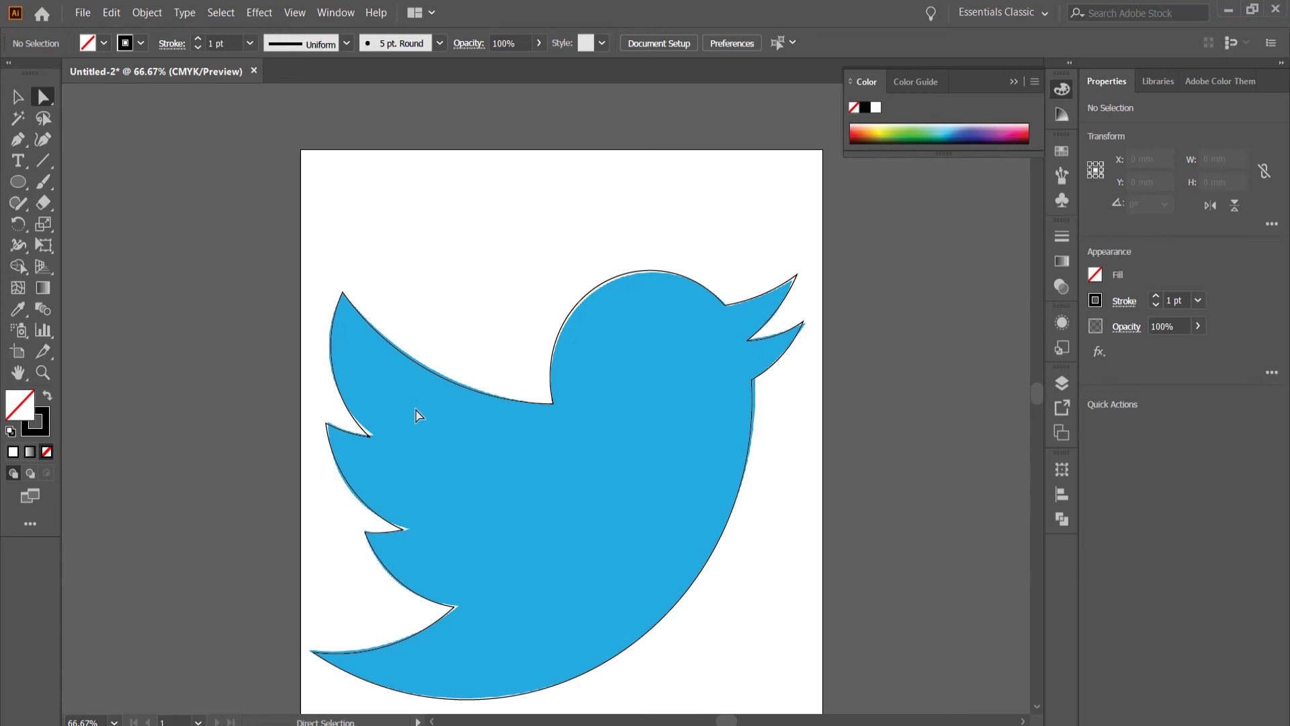
pyautogui.click(17, 97)
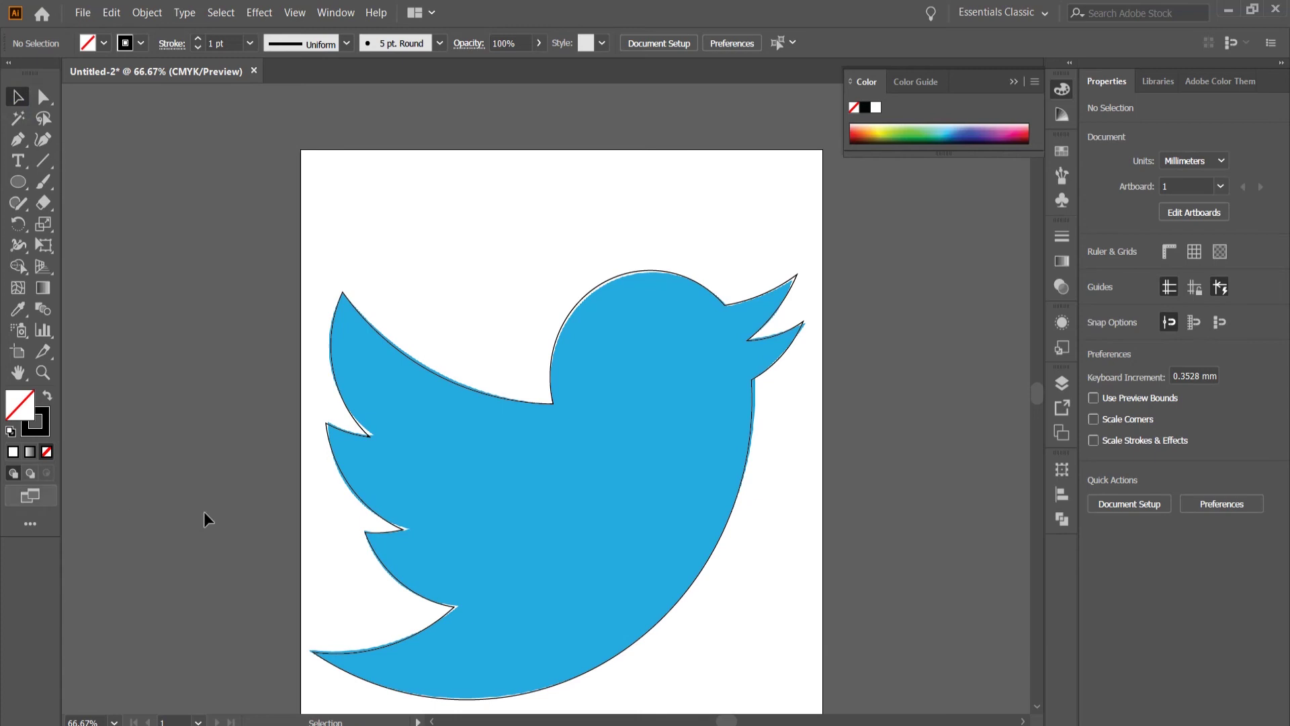
# - Move the traced bird outline off the artboard beside the reference and swap its fill and stroke to make a solid black silhouette
pyautogui.click(556, 469)
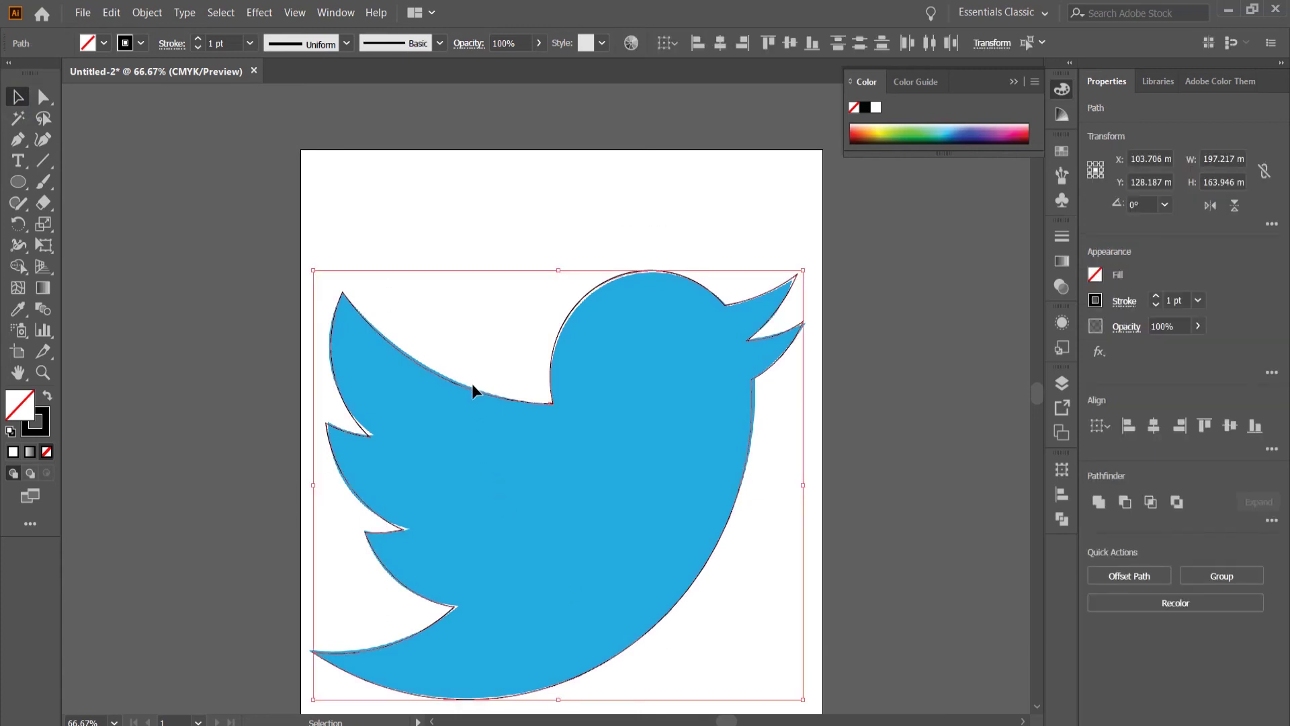
pyautogui.moveTo(466, 387); pyautogui.dragTo(967, 344)
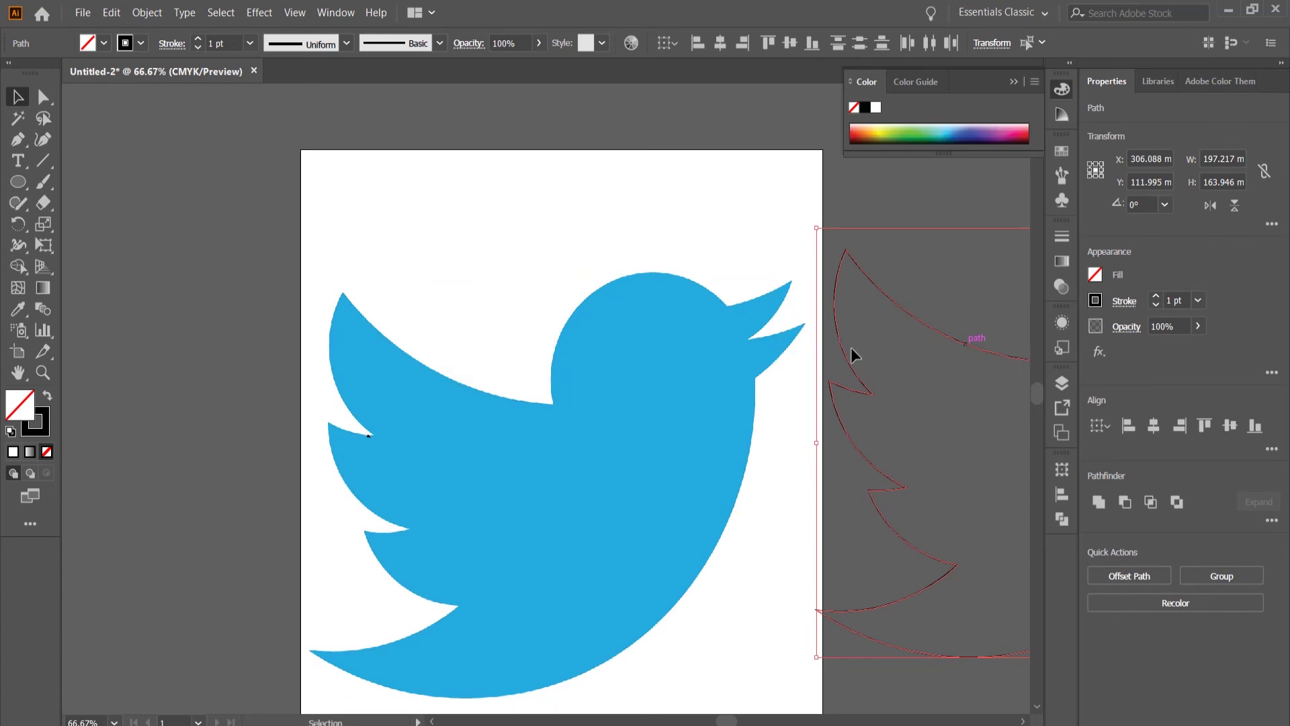
pyautogui.click(437, 296)
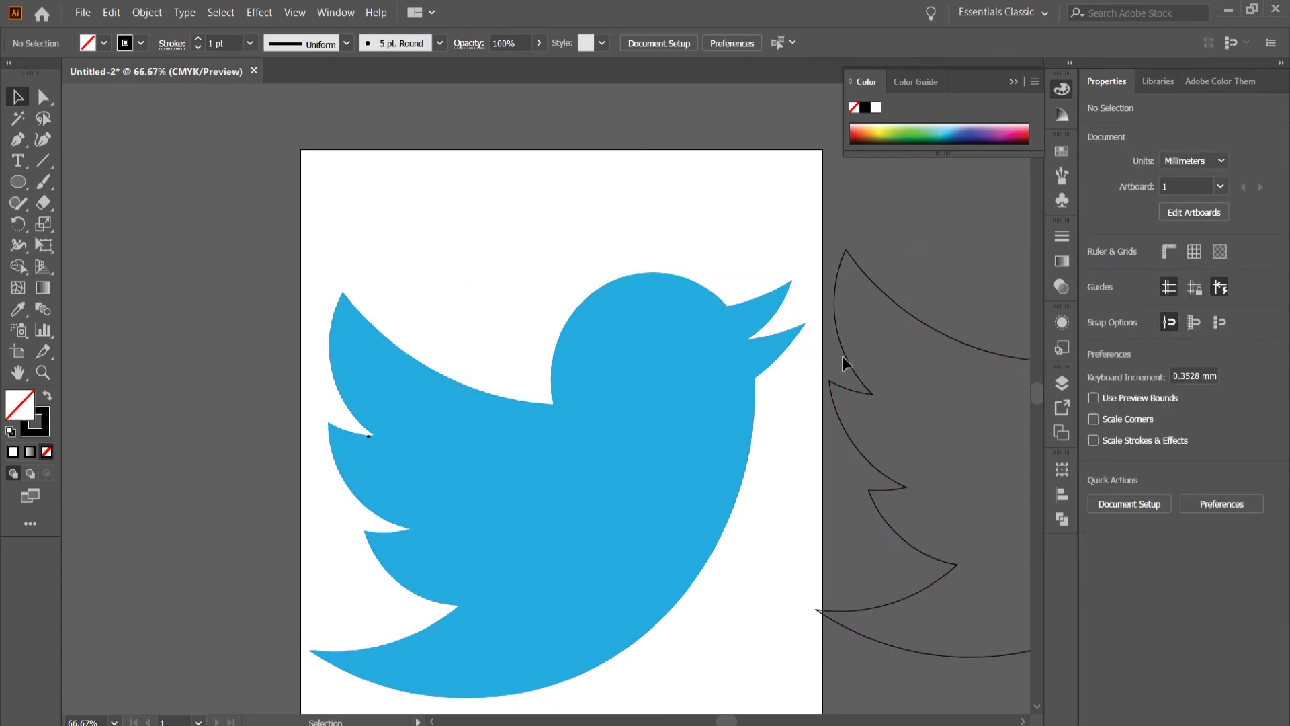
pyautogui.click(875, 390)
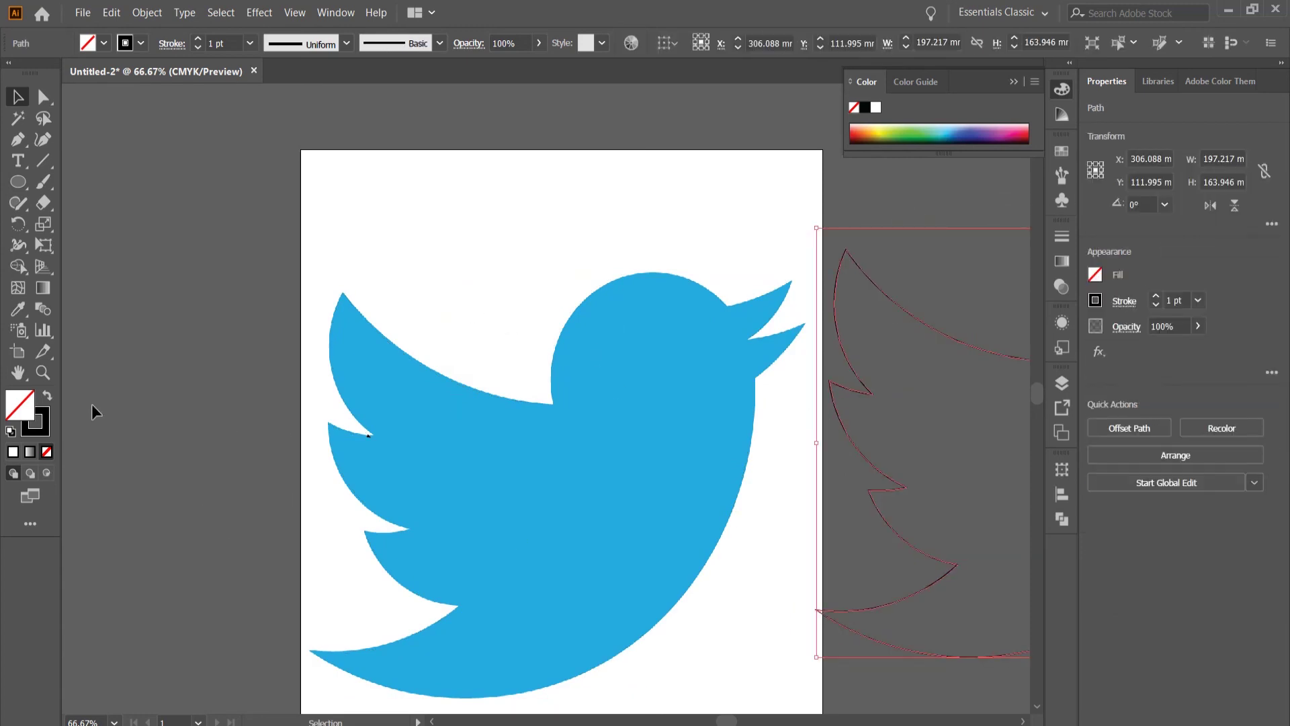
pyautogui.click(45, 398)
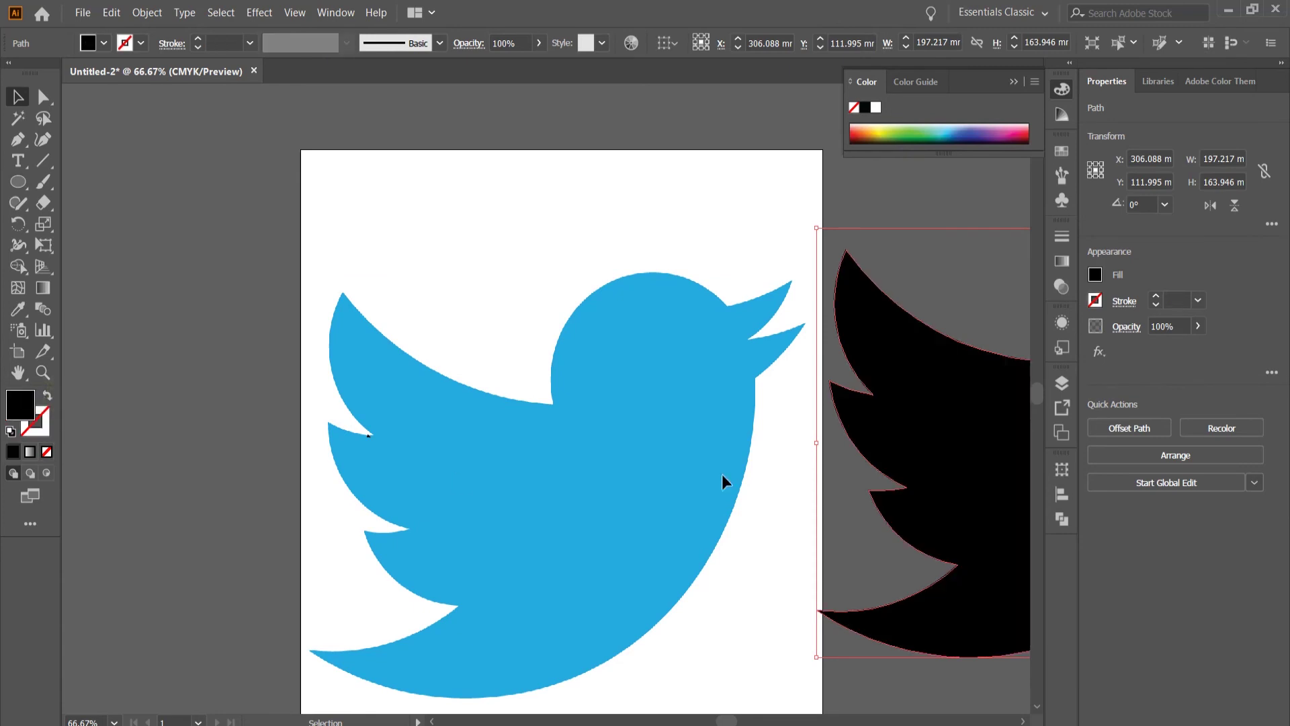
pyautogui.click(906, 260)
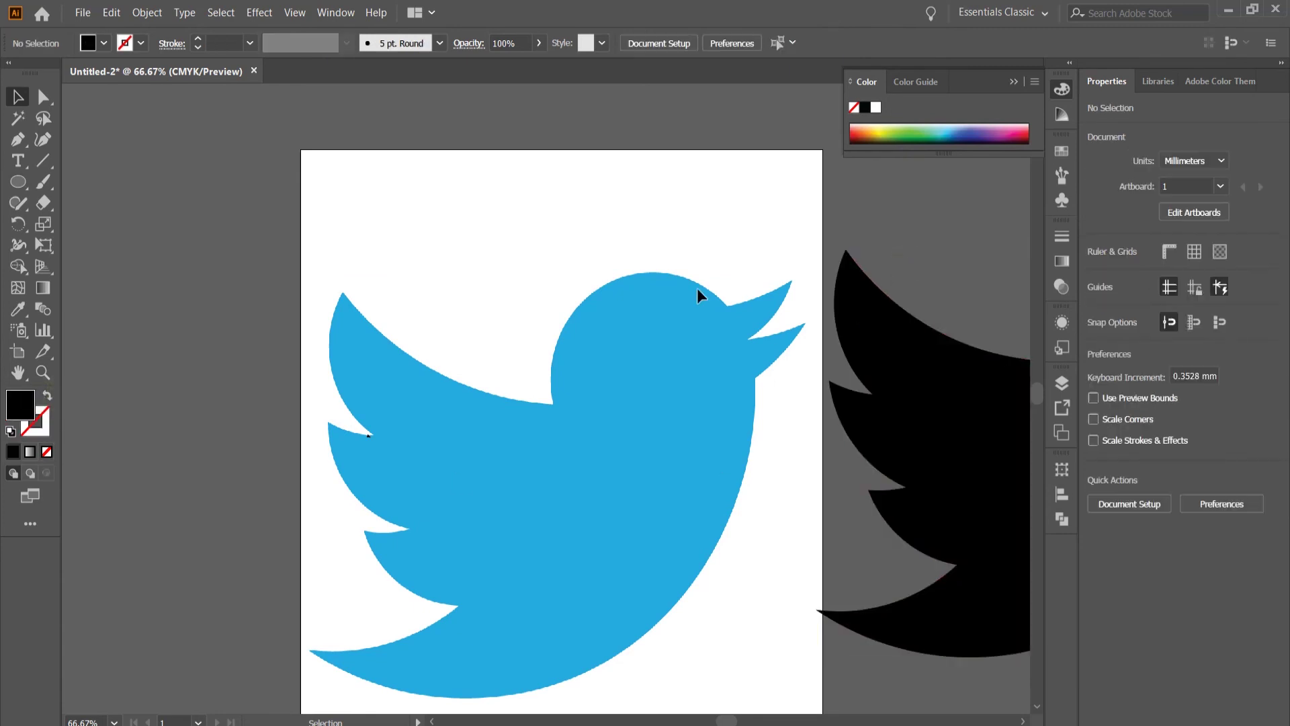
# - Delete the tiny leftover path fragment in the upper wing notch of the reference bird
pyautogui.click(48, 138)
pyautogui.press('v')
pyautogui.moveTo(429, 371); pyautogui.dragTo(326, 510)
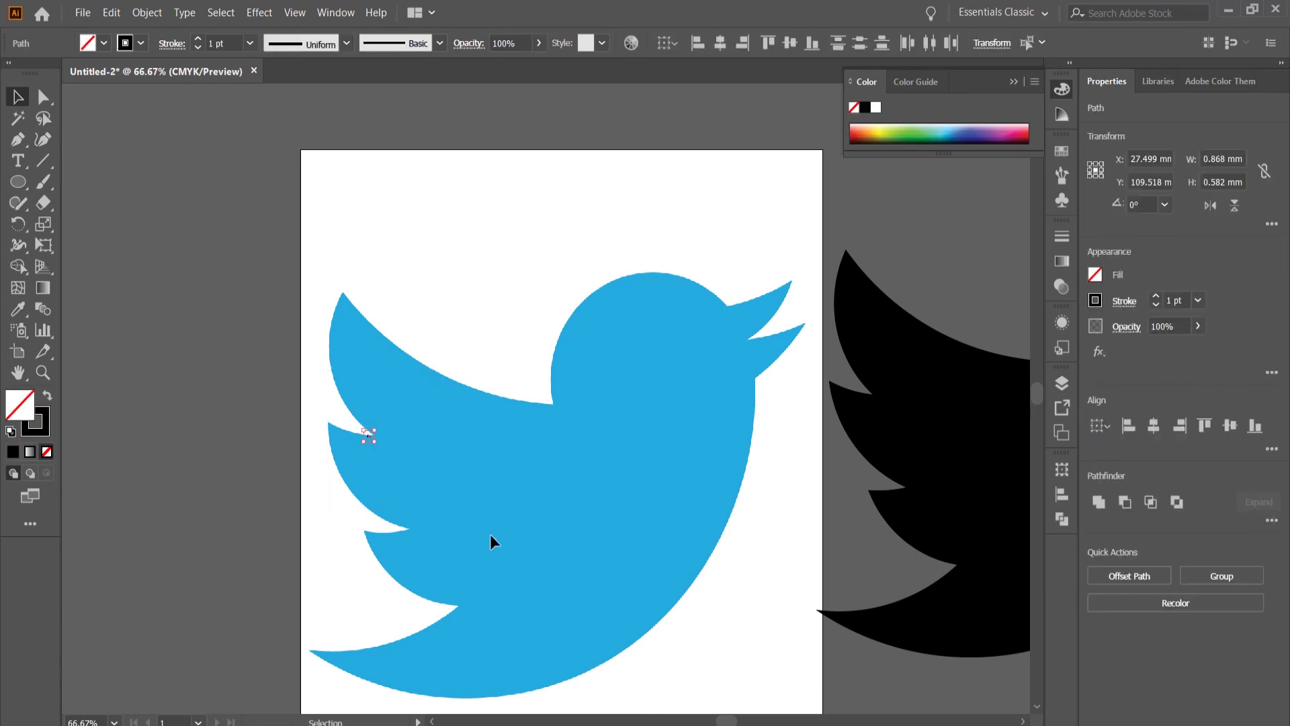
pyautogui.press('Delete')
# - Trace the head with the Curvature tool from the neck corner over the crown to the upper beak tip, with a corner at the beak base
pyautogui.click(43, 139)
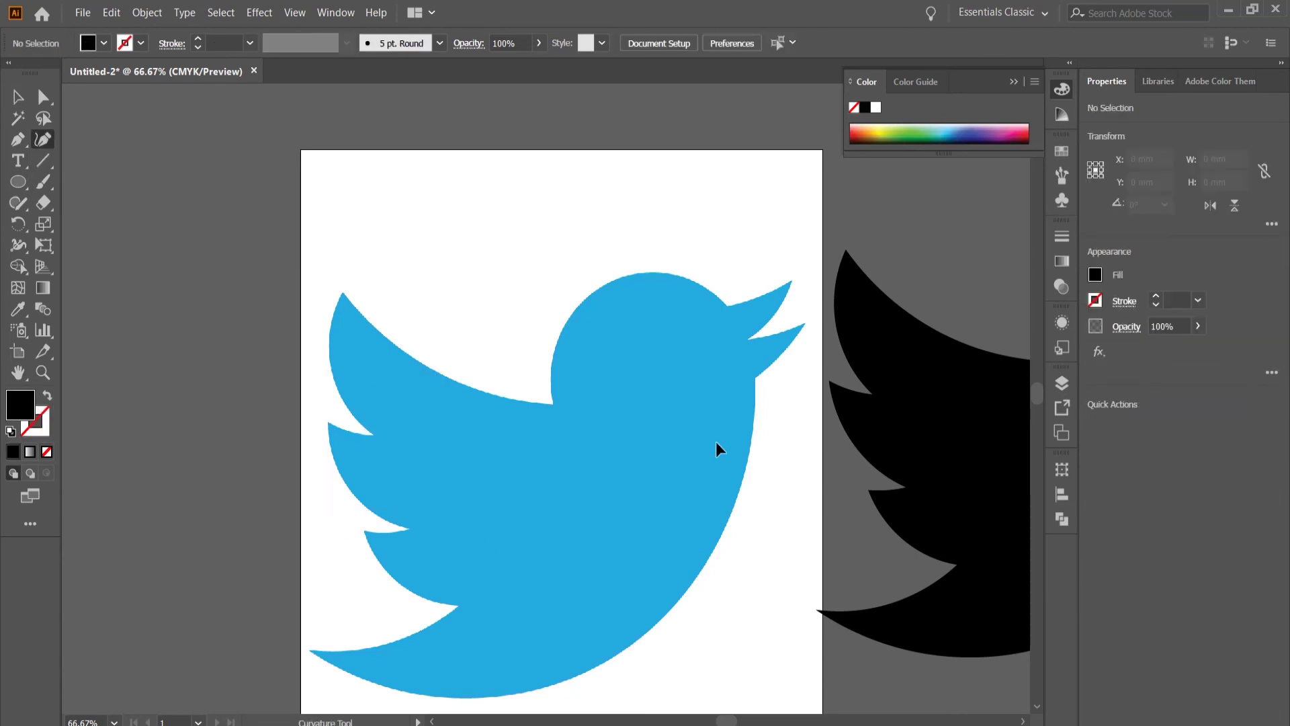
pyautogui.hotkey('ctrl', '=')
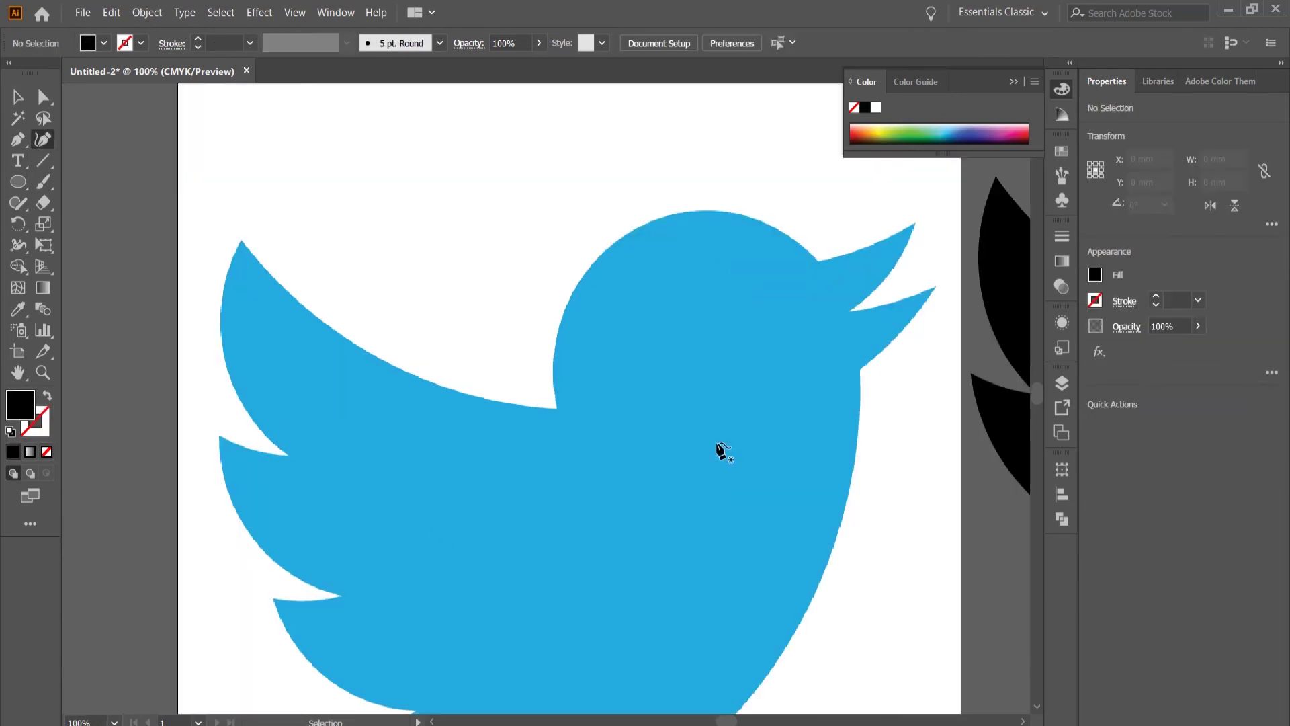
pyautogui.moveTo(671, 440); pyautogui.dragTo(581, 444)
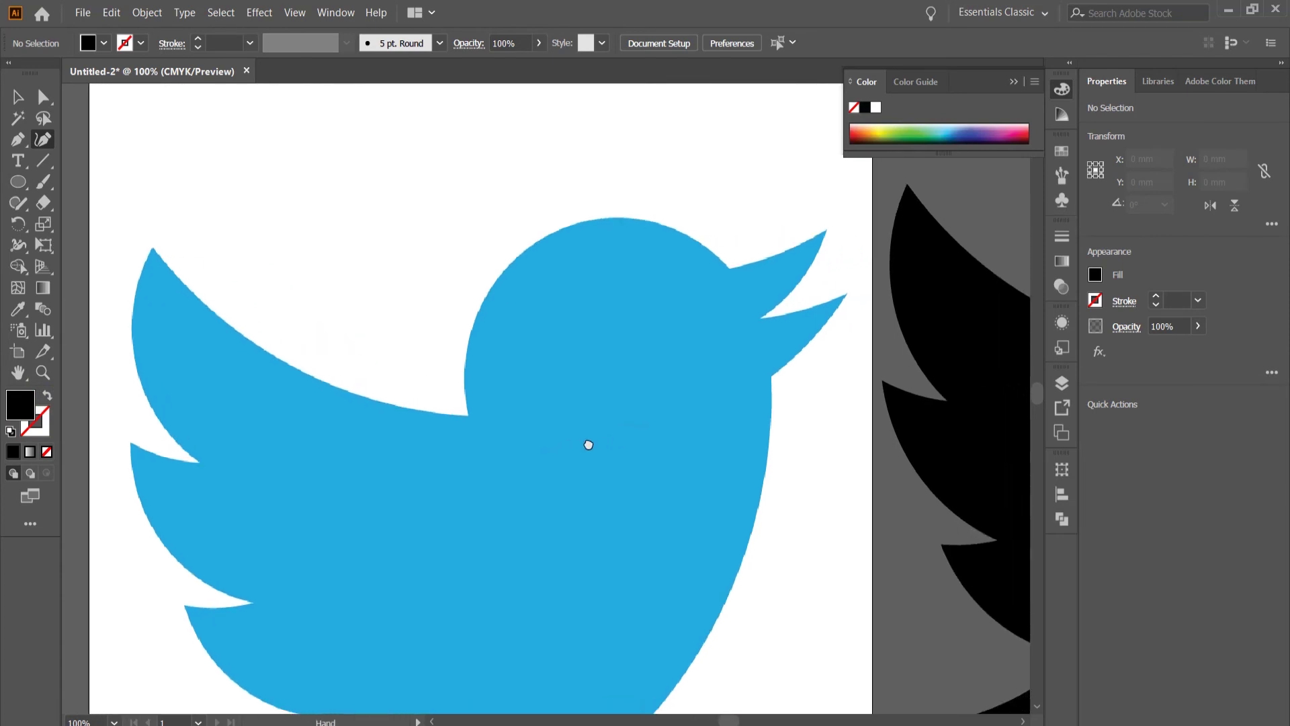
pyautogui.click(470, 415)
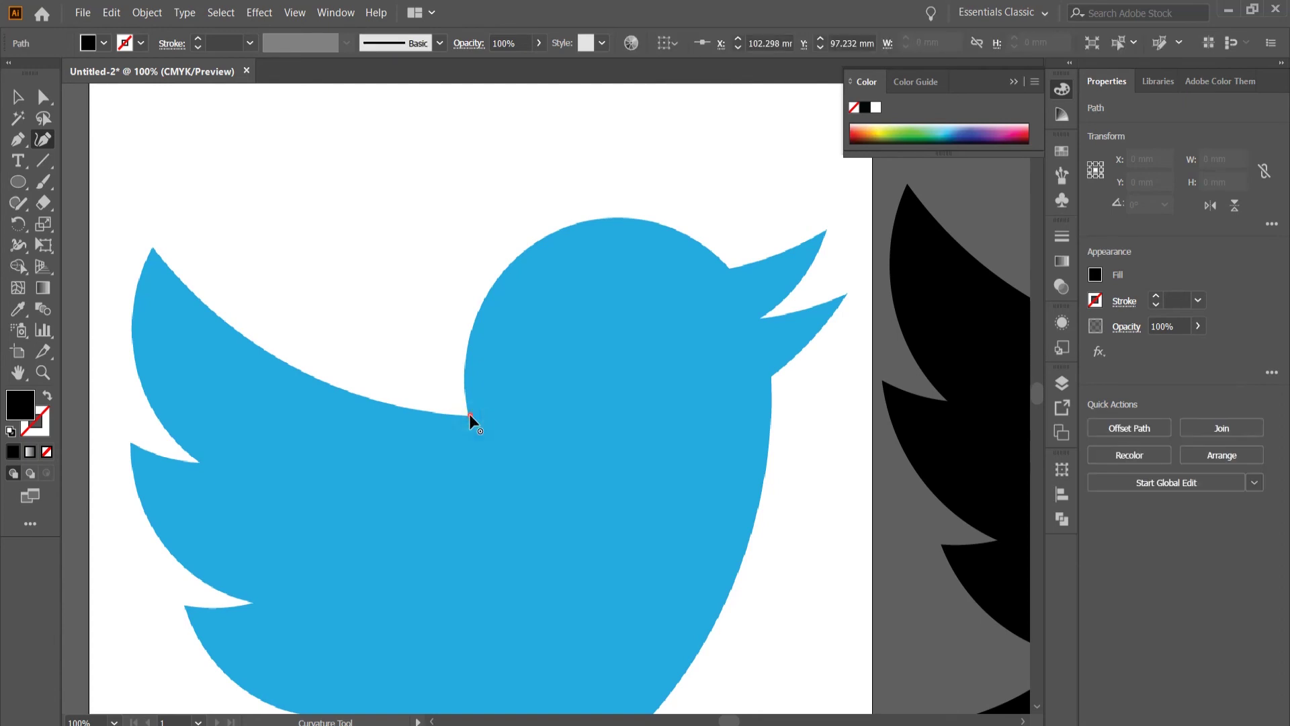
pyautogui.click(531, 244)
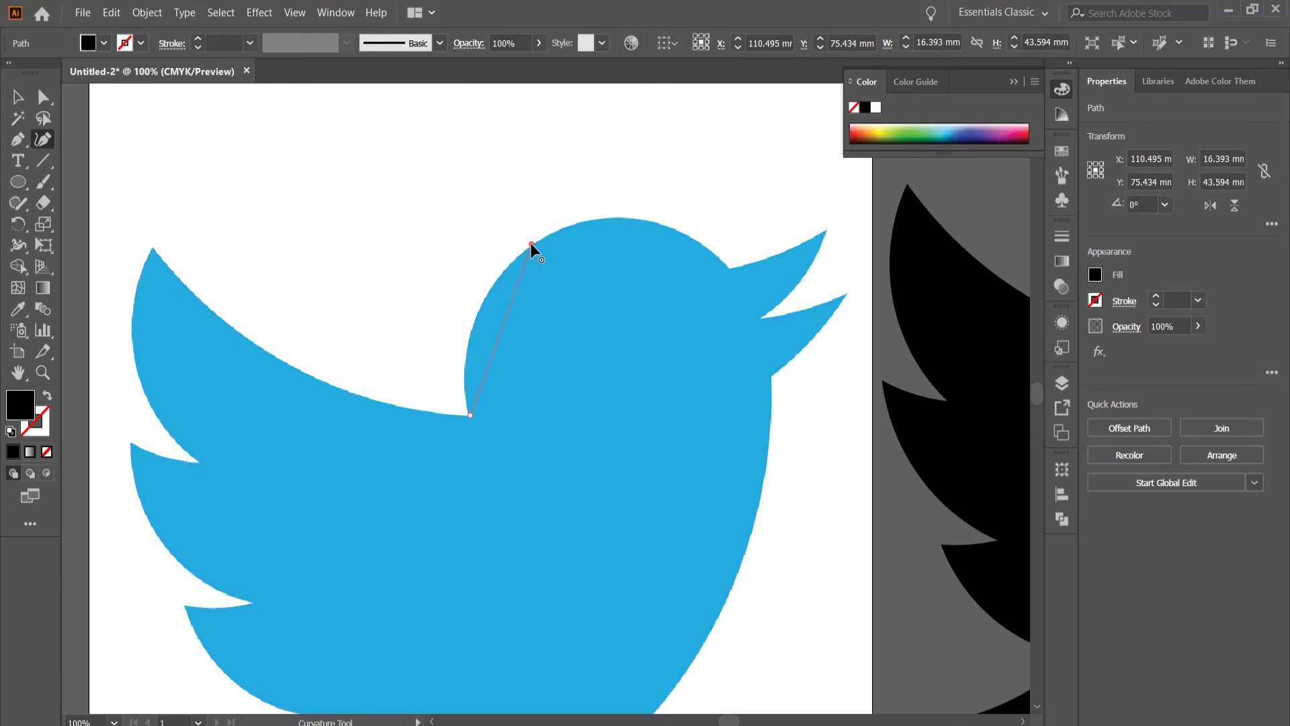
pyautogui.click(729, 268)
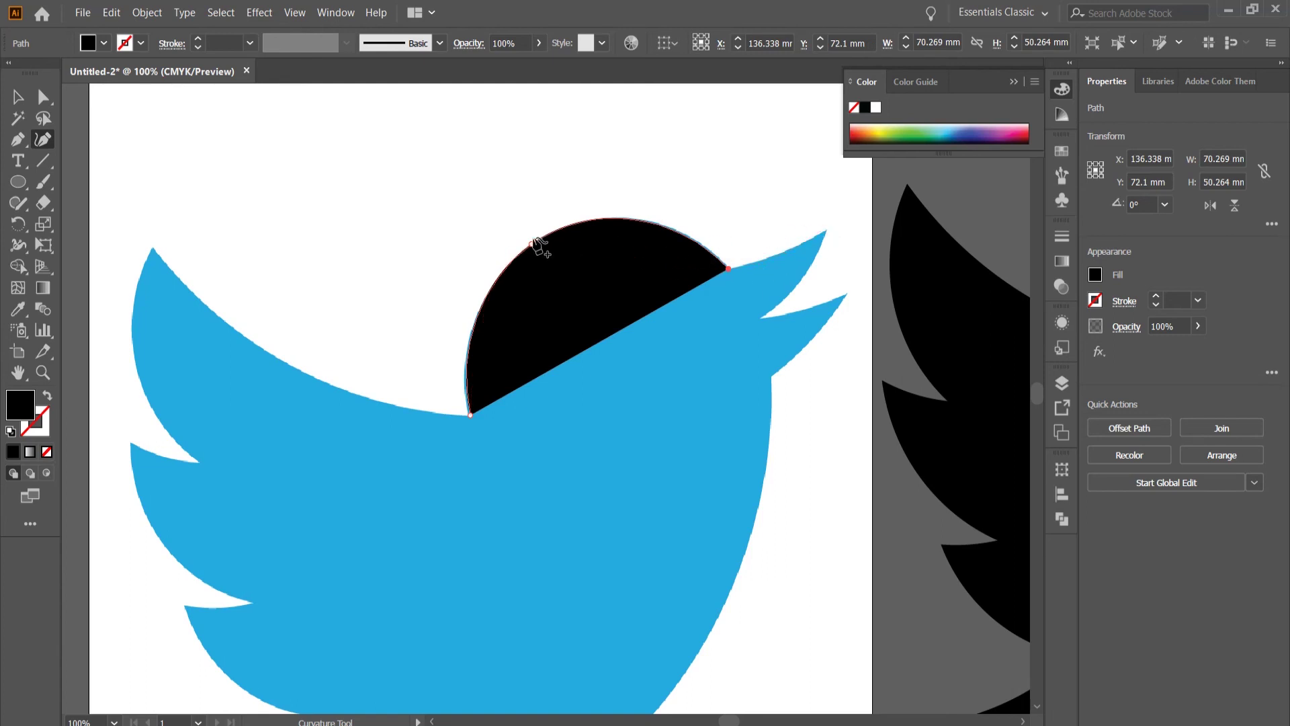
pyautogui.doubleClick(729, 267)
pyautogui.click(777, 255)
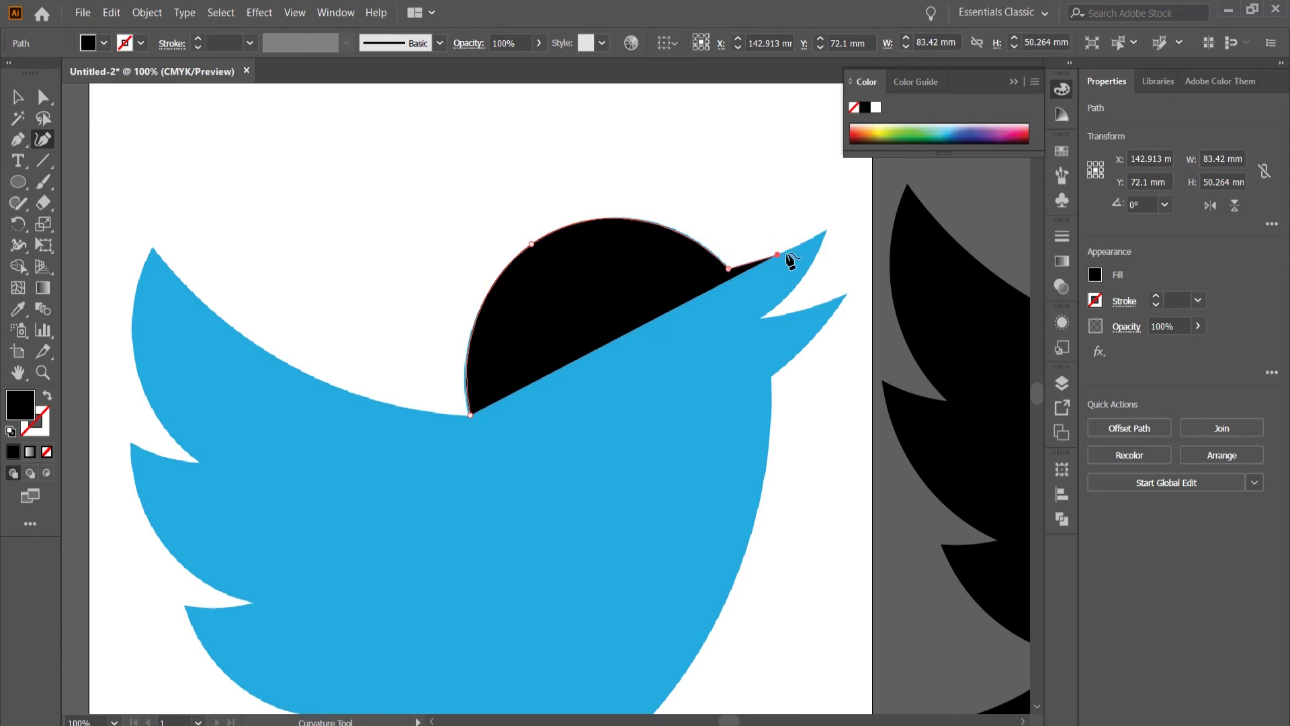
pyautogui.click(828, 230)
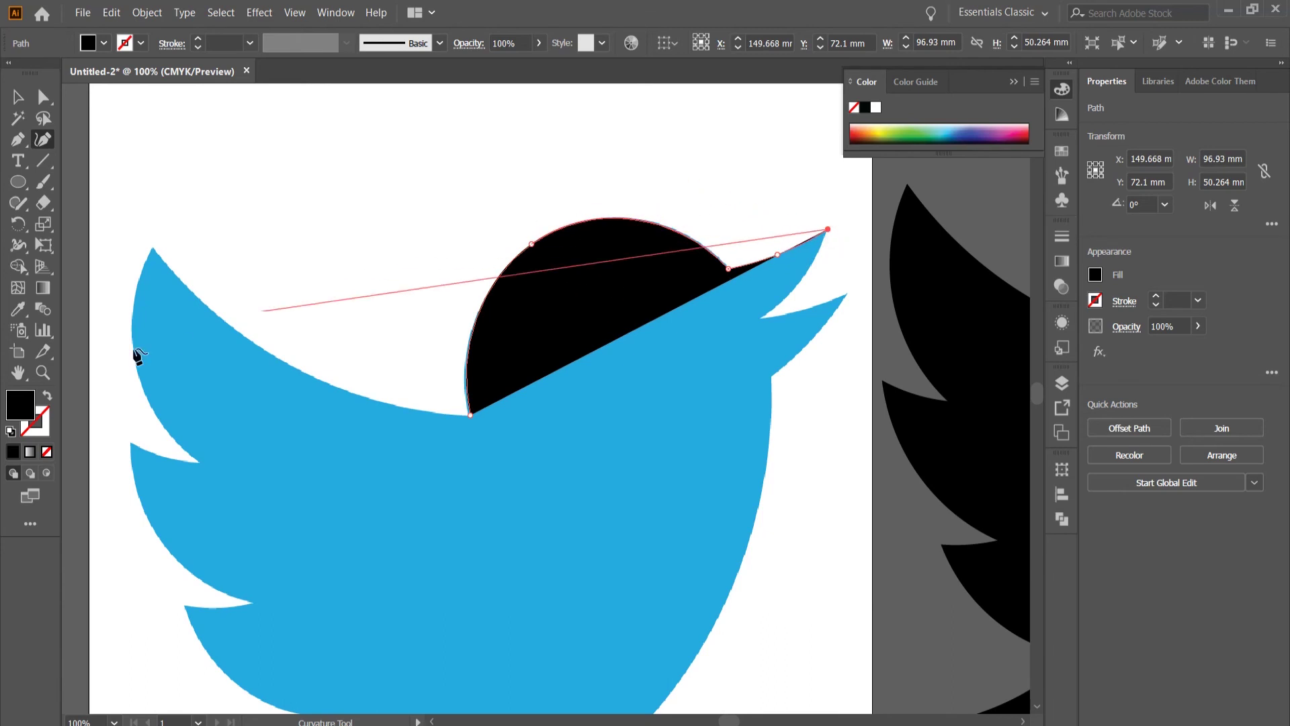
# - Swap fill and stroke to leave the path unfilled, and continue it around both beak halves to the top of the breast
pyautogui.click(47, 396)
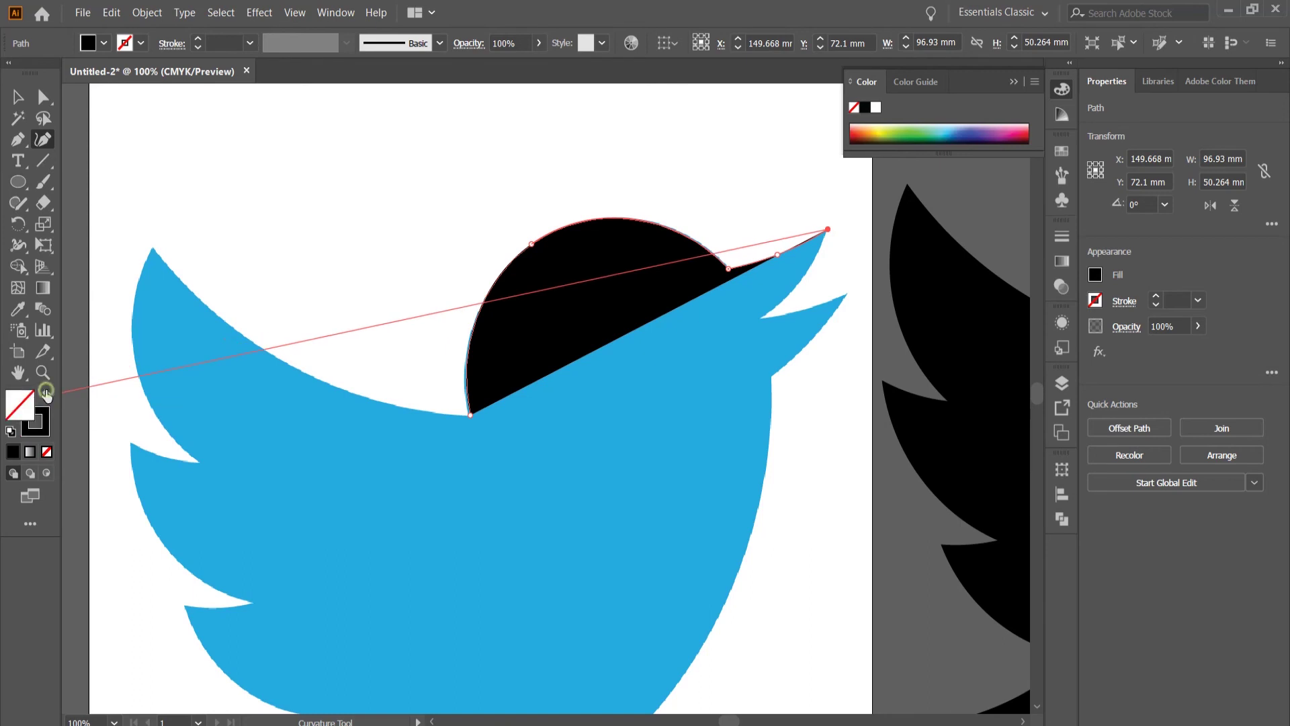
pyautogui.click(807, 274)
pyautogui.click(761, 317)
pyautogui.click(807, 309)
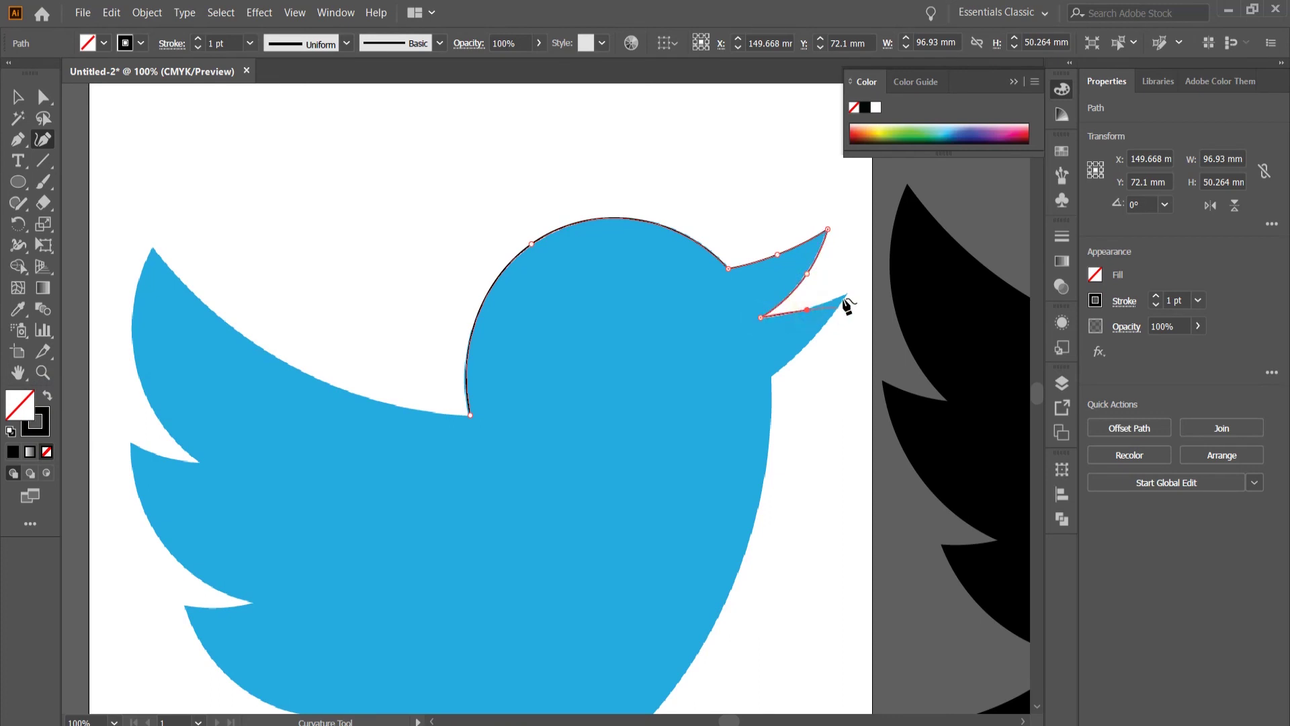
pyautogui.click(849, 294)
pyautogui.scroll(-2, 844, 302)
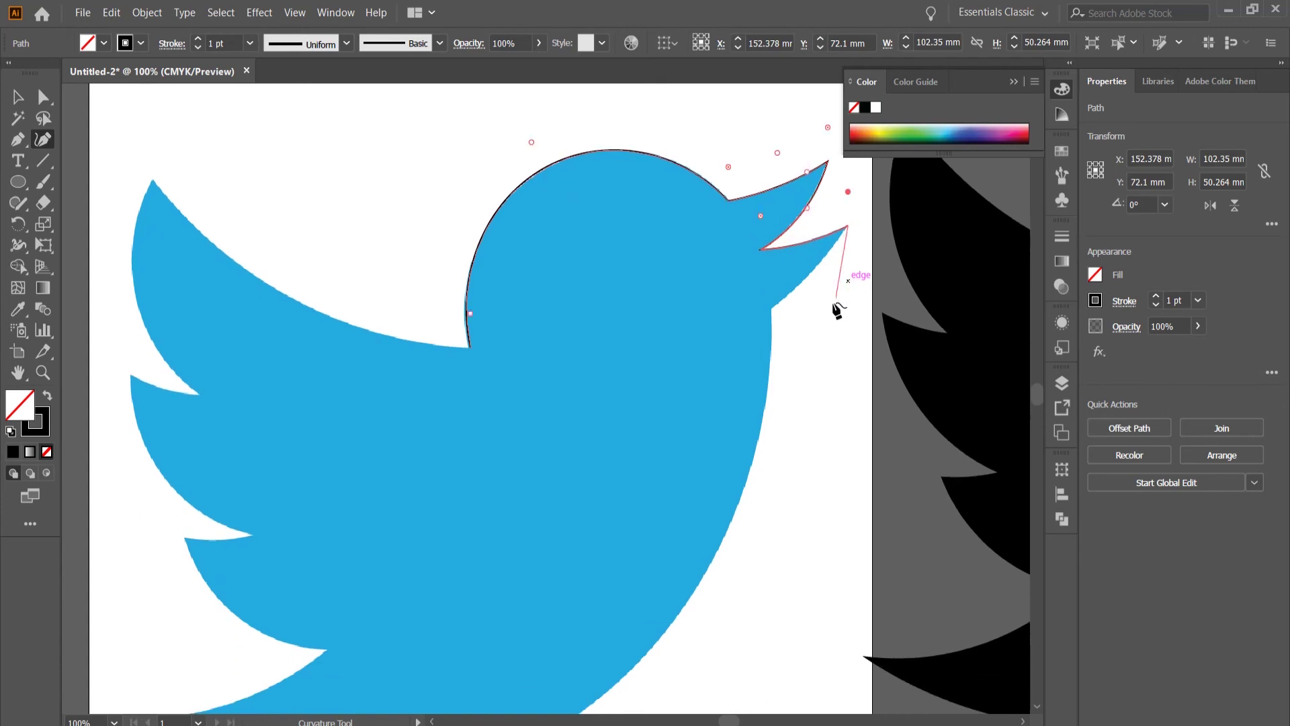
pyautogui.click(807, 279)
pyautogui.click(772, 306)
# - Continue the curvature path down the breast and along the belly to the tail tip
pyautogui.scroll(-3, 773, 313)
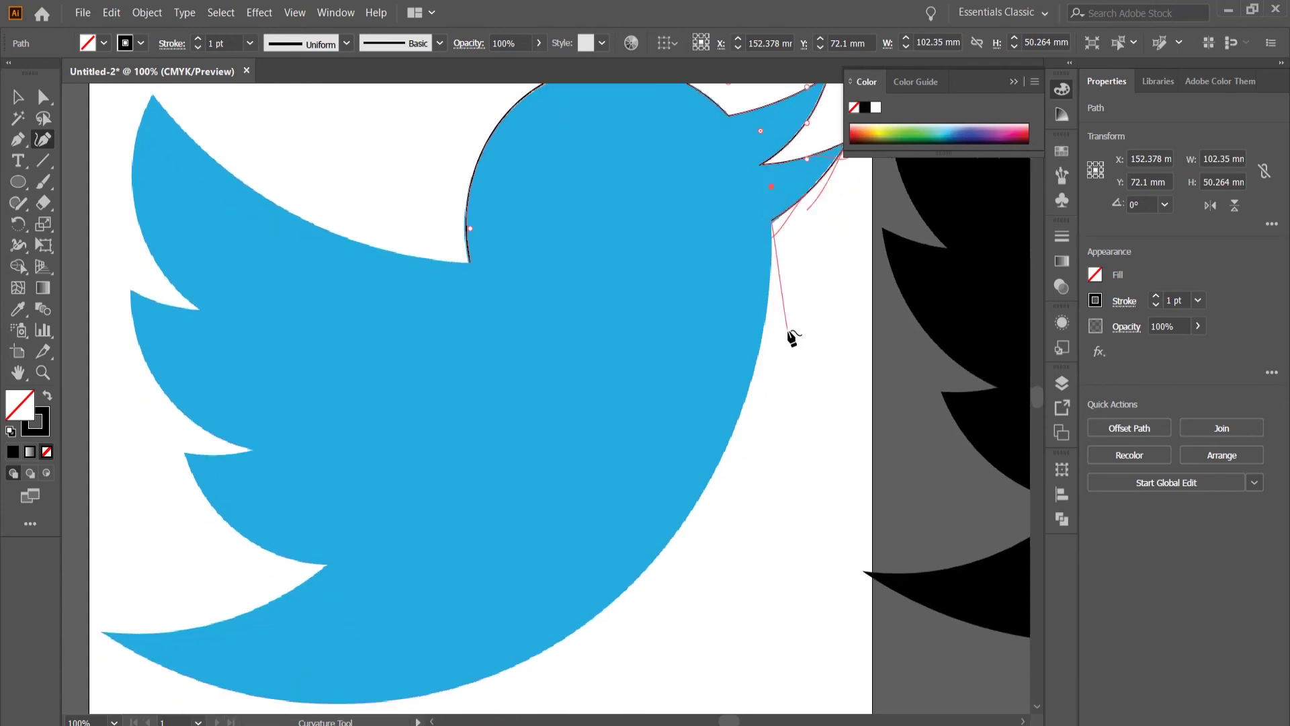
pyautogui.click(748, 393)
pyautogui.scroll(-3, 748, 396)
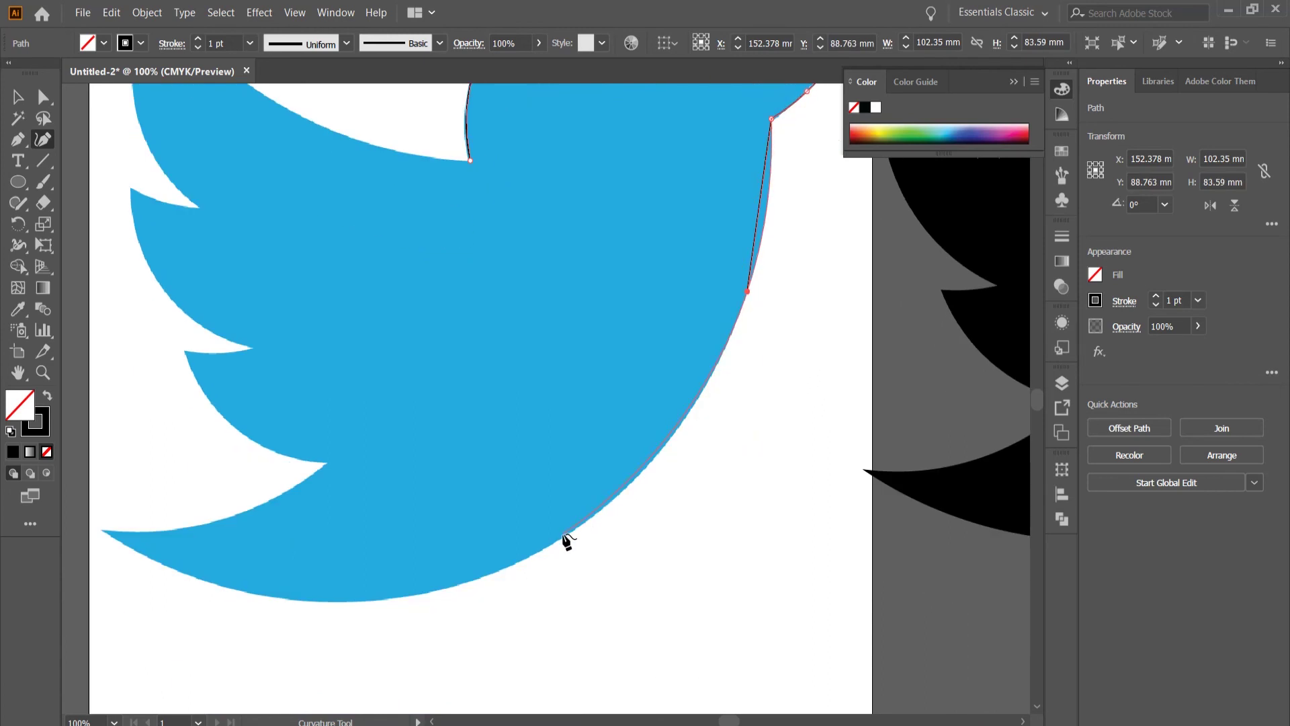
pyautogui.click(566, 537)
pyautogui.click(101, 530)
# - Trace the upper edge of the tail and the lowest wing feather up to the notch above it
pyautogui.click(242, 514)
pyautogui.click(332, 459)
pyautogui.click(218, 414)
pyautogui.click(185, 350)
pyautogui.click(256, 342)
pyautogui.click(220, 354)
# - Trace the middle wing feather around its tip to the notch below the top feather
pyautogui.scroll(2, 216, 336)
pyautogui.click(161, 345)
pyautogui.click(132, 256)
pyautogui.click(163, 274)
pyautogui.click(201, 277)
# - Trace the top wing feather and the wing's upper edge, close the path at the neck, and convert that point to a corner
pyautogui.scroll(2, 199, 276)
pyautogui.click(134, 239)
pyautogui.click(154, 129)
pyautogui.click(305, 253)
pyautogui.click(470, 297)
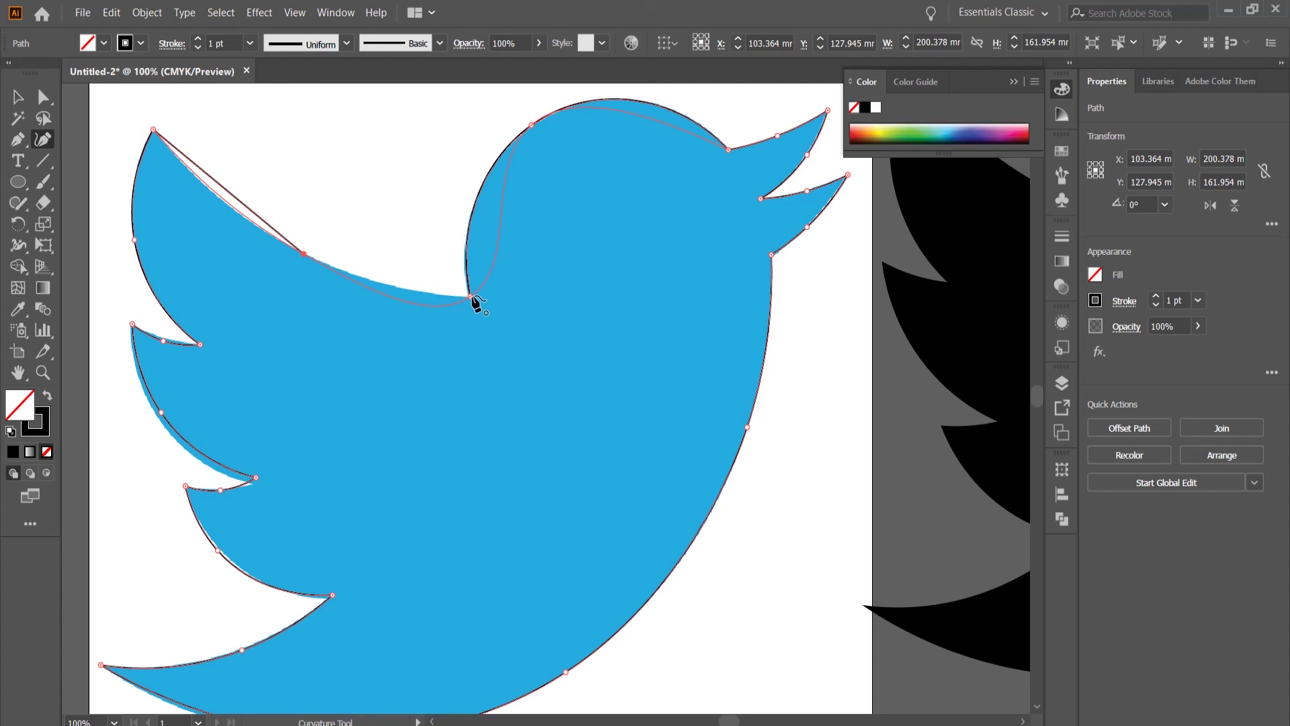
pyautogui.click(471, 297)
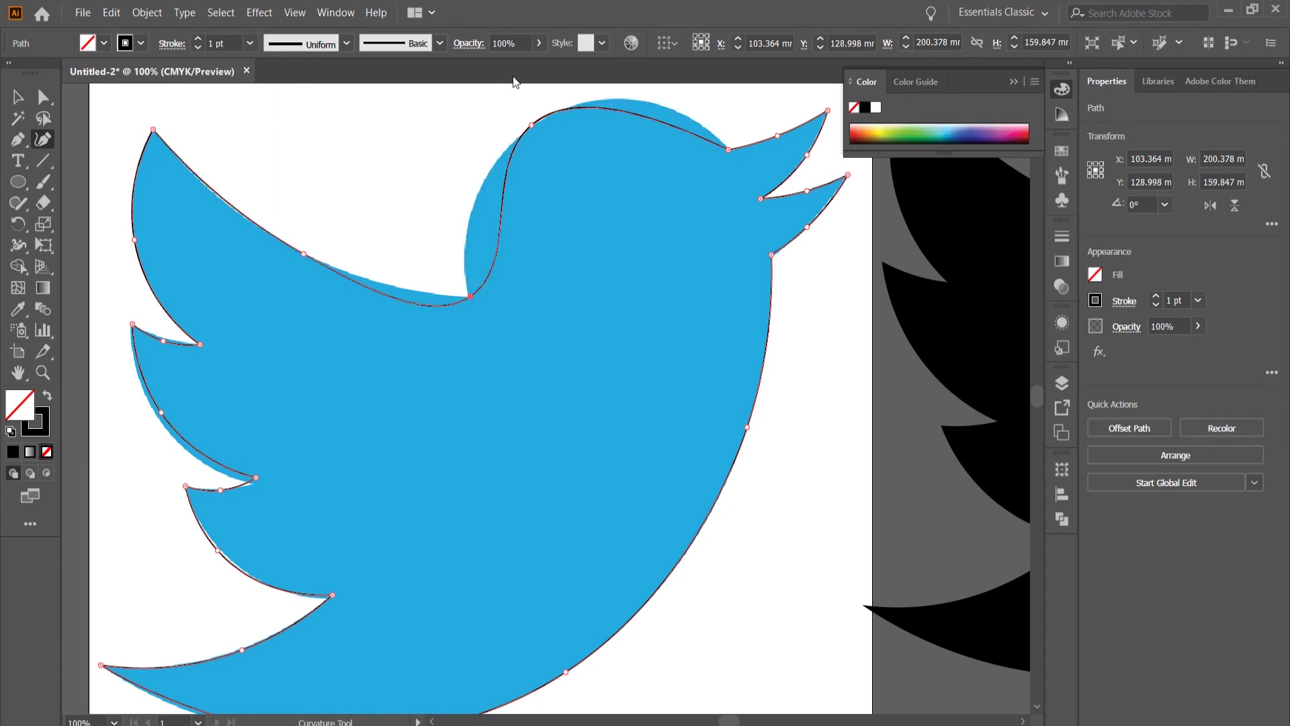
pyautogui.doubleClick(469, 295)
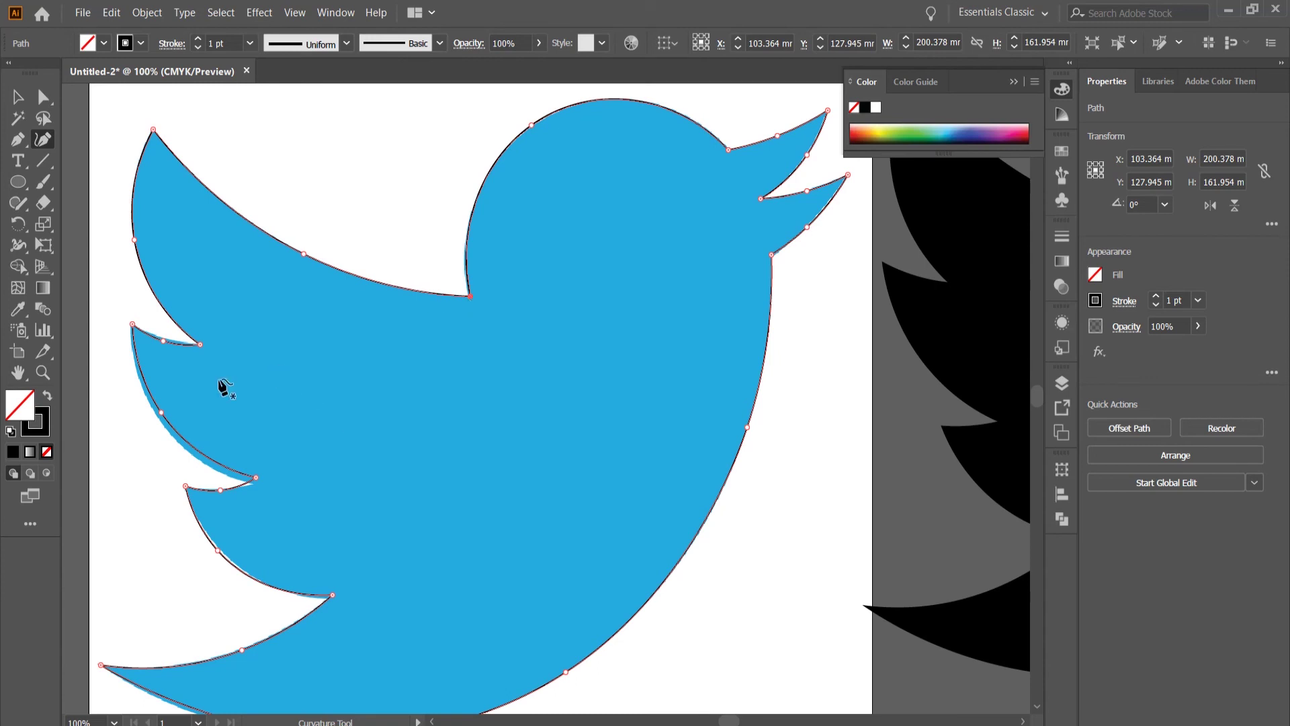
# - Adjust the Curvature path's anchor points on the middle and lowest wing feathers and their notches to match the reference edge
pyautogui.scroll(-1, 349, 418)
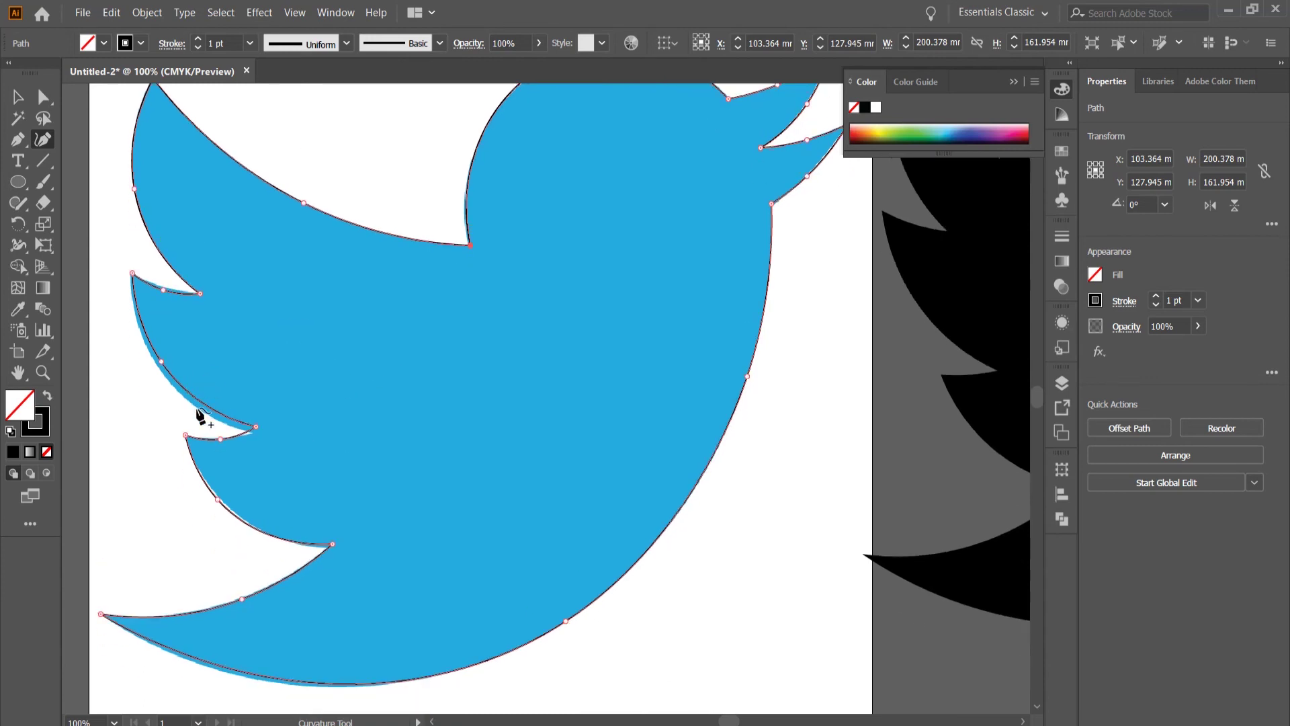
pyautogui.click(43, 142)
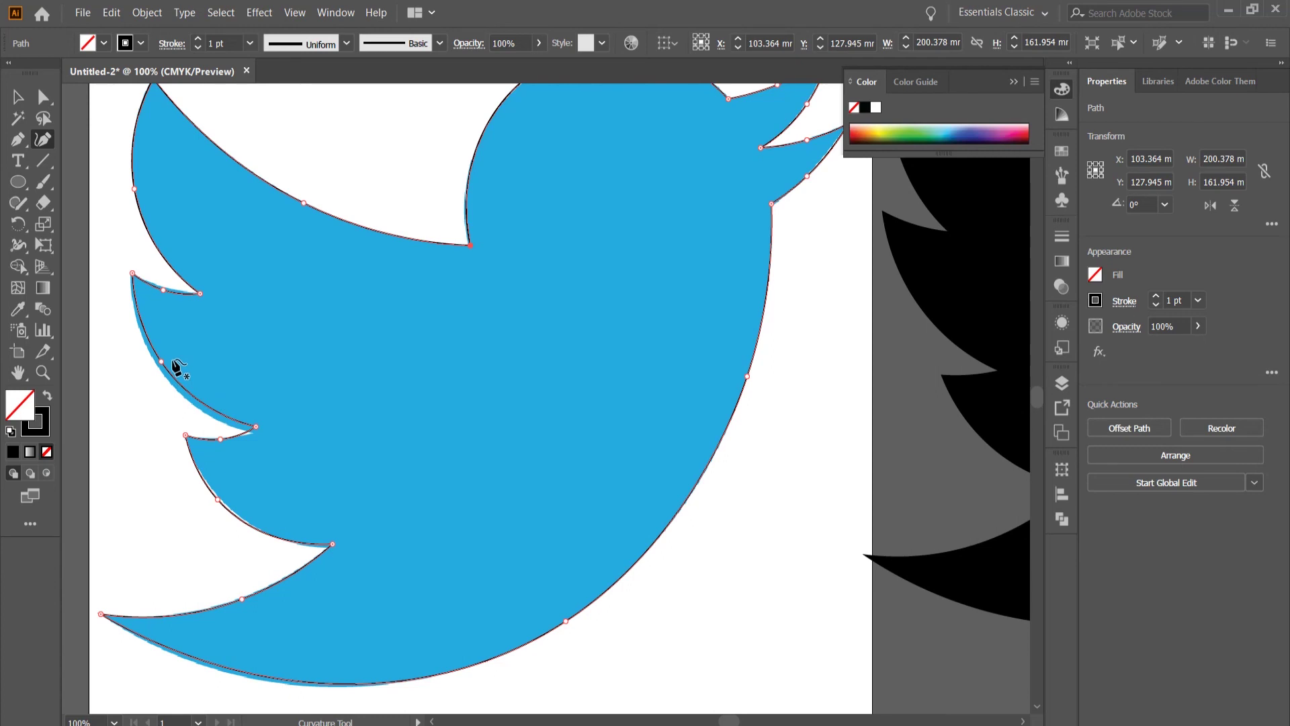
pyautogui.hotkey('ctrl', '+')
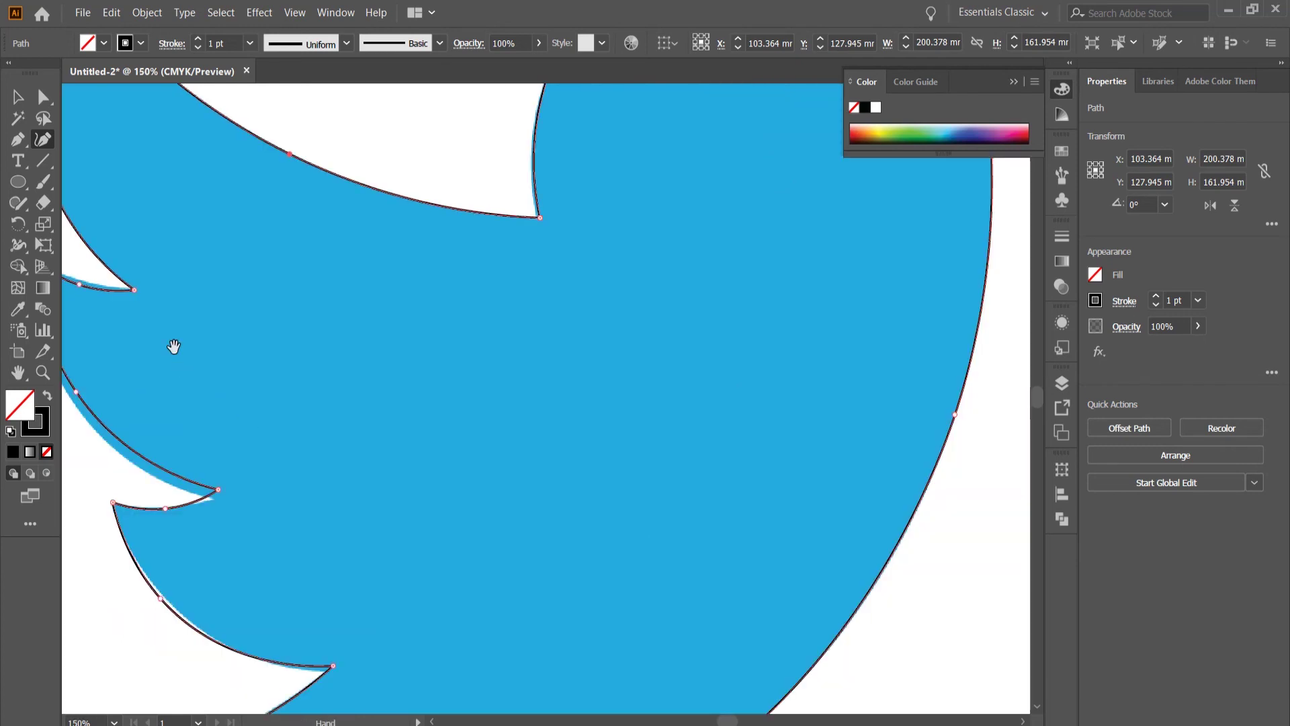
pyautogui.moveTo(175, 348); pyautogui.dragTo(309, 362)
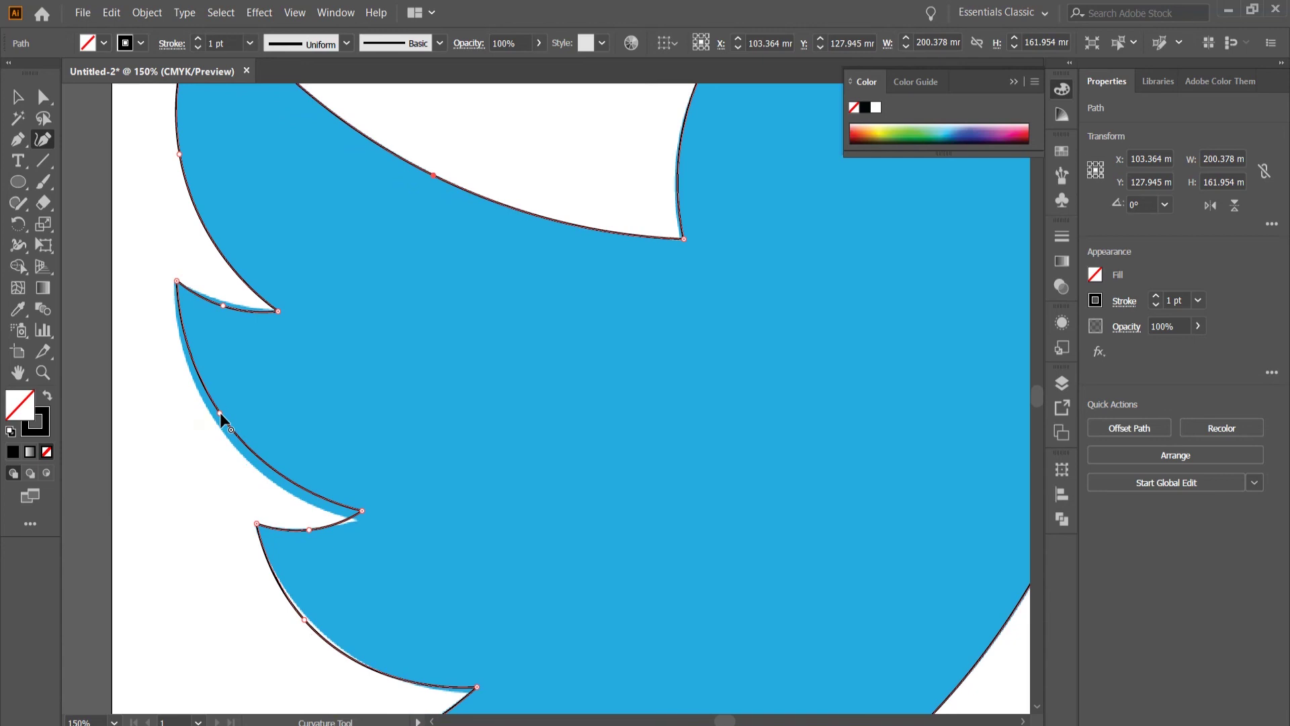
pyautogui.moveTo(220, 412); pyautogui.dragTo(217, 428)
pyautogui.moveTo(222, 305); pyautogui.dragTo(237, 302)
pyautogui.moveTo(363, 510); pyautogui.dragTo(362, 521)
pyautogui.click(313, 622)
pyautogui.scroll(-3, 499, 614)
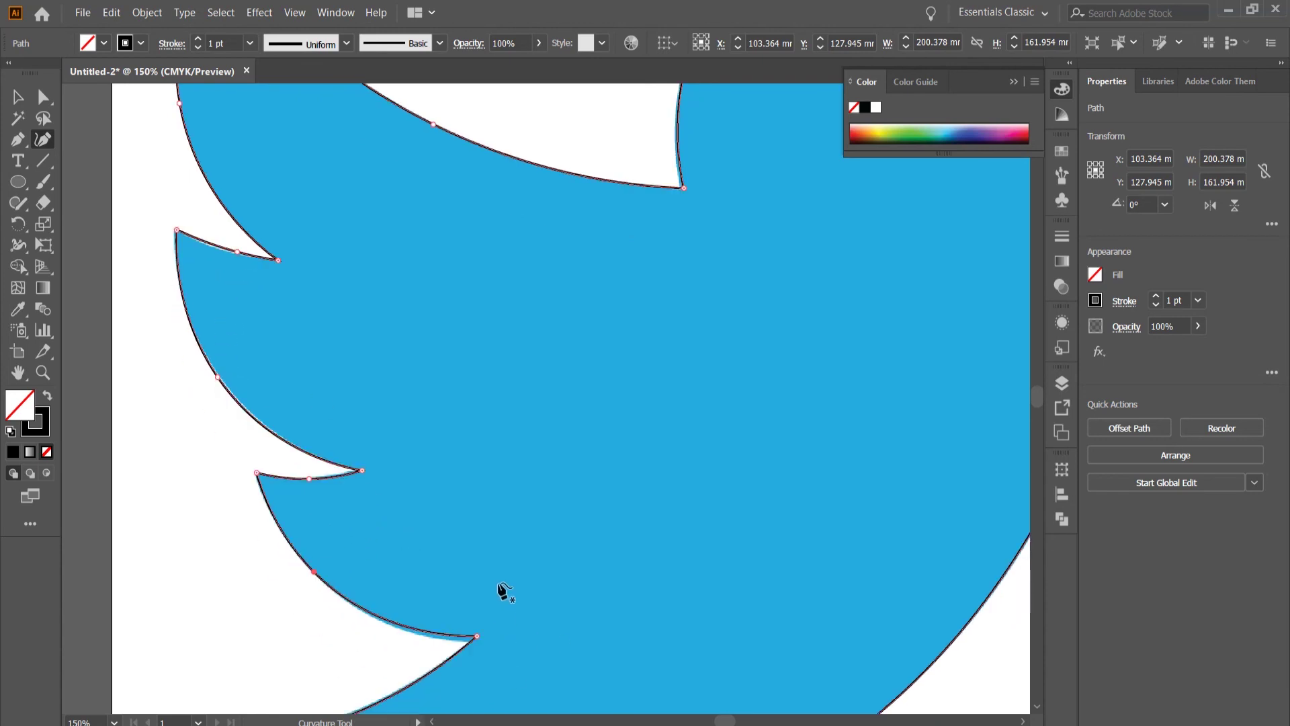
pyautogui.moveTo(477, 486); pyautogui.dragTo(471, 489)
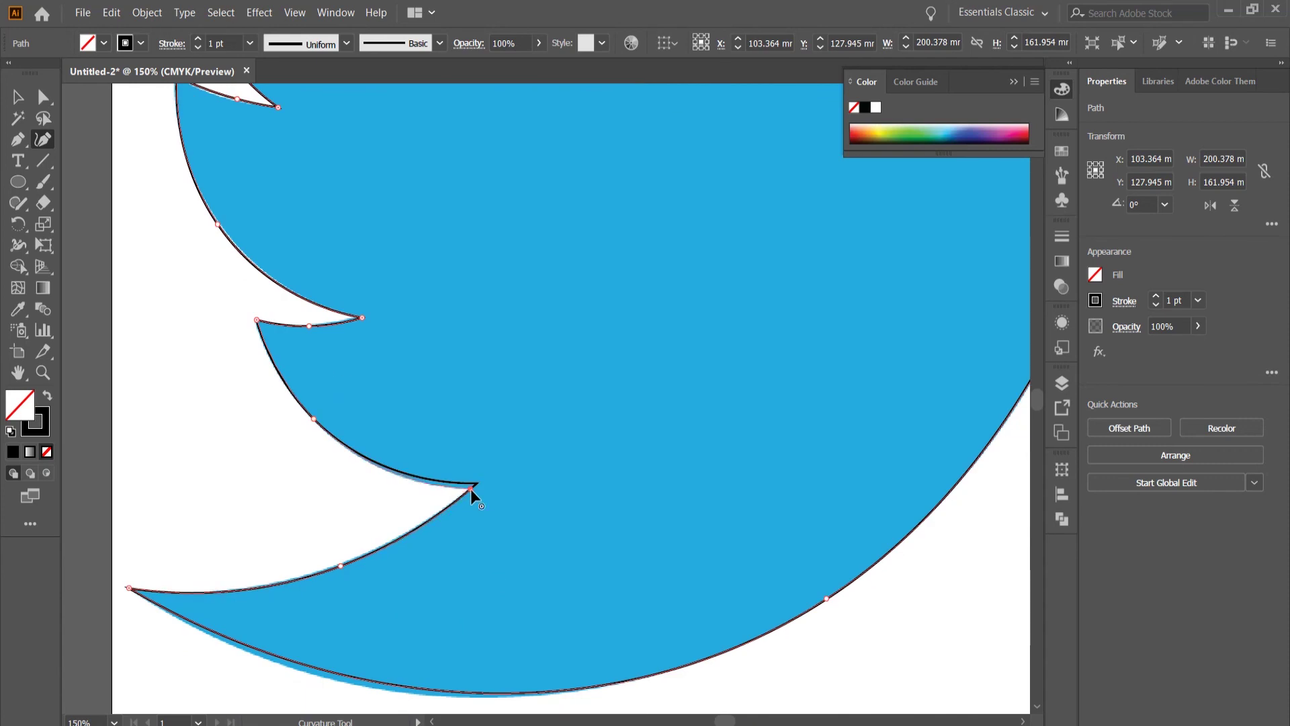
# - Add an anchor point at the lowest part of the belly curve and pull it down onto the reference edge
pyautogui.scroll(-2, 576, 541)
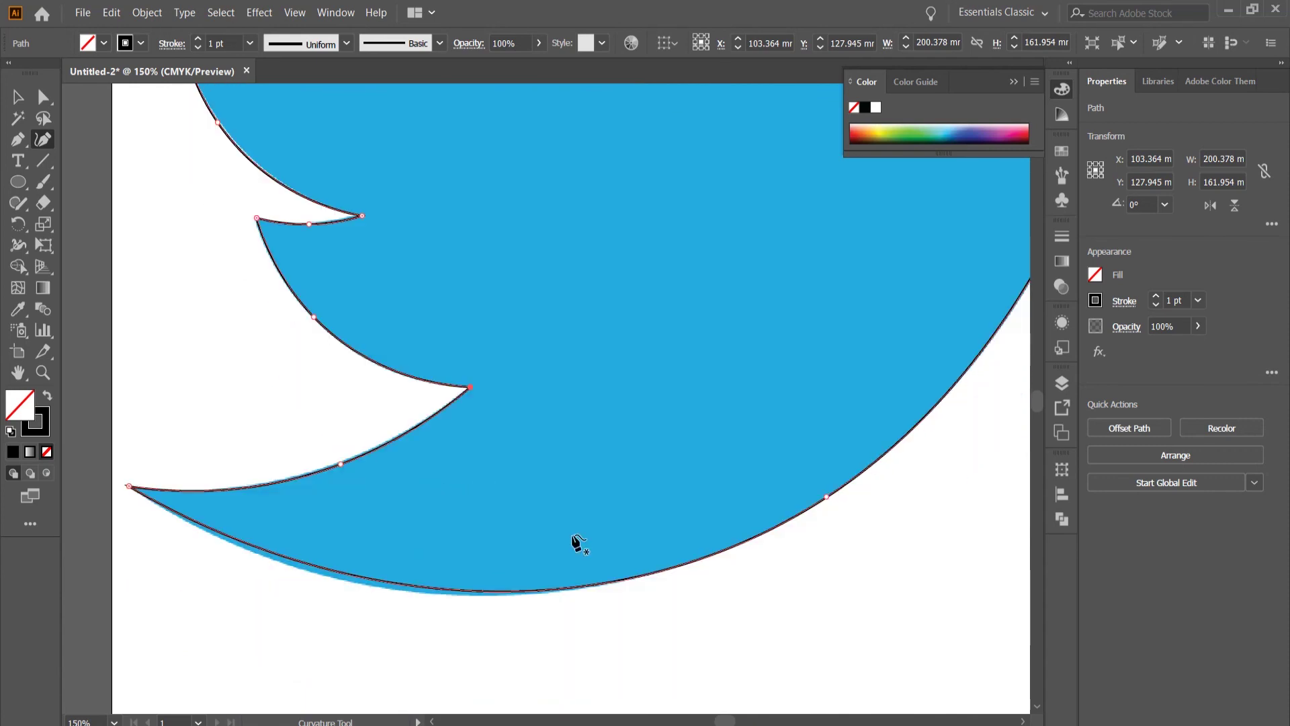
pyautogui.click(478, 592)
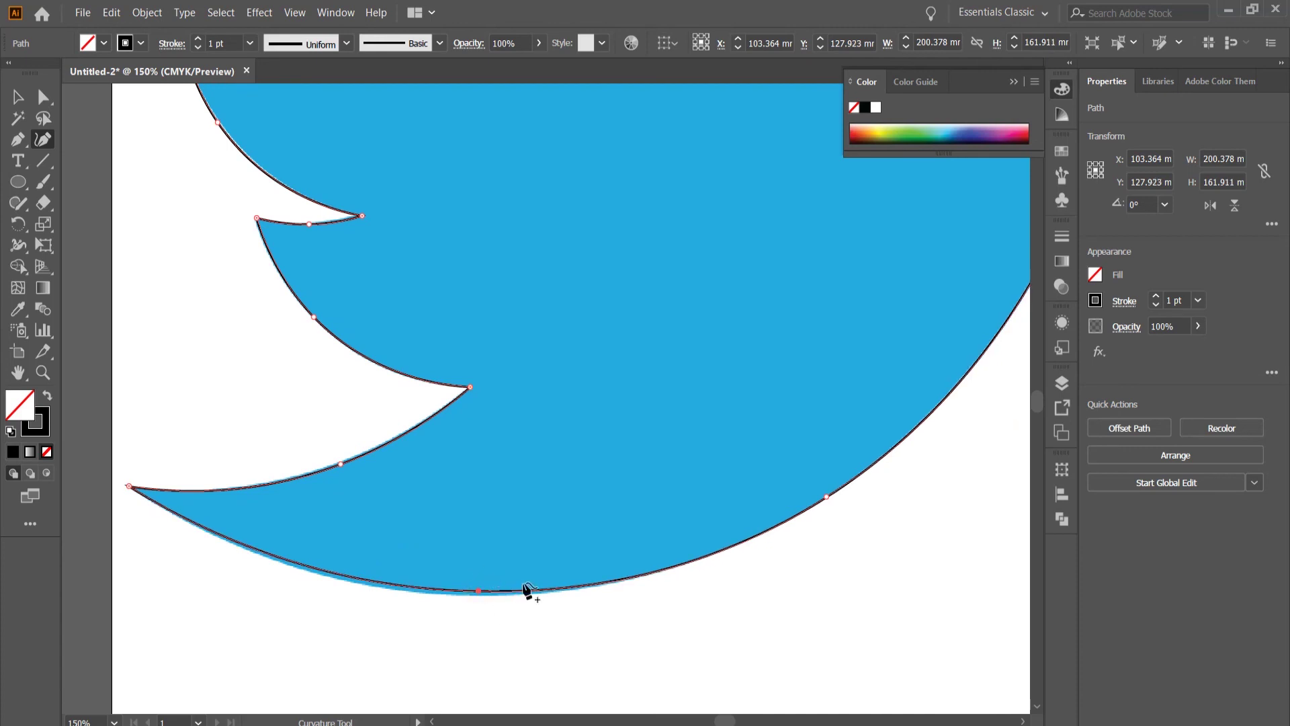
pyautogui.moveTo(484, 593); pyautogui.dragTo(488, 598)
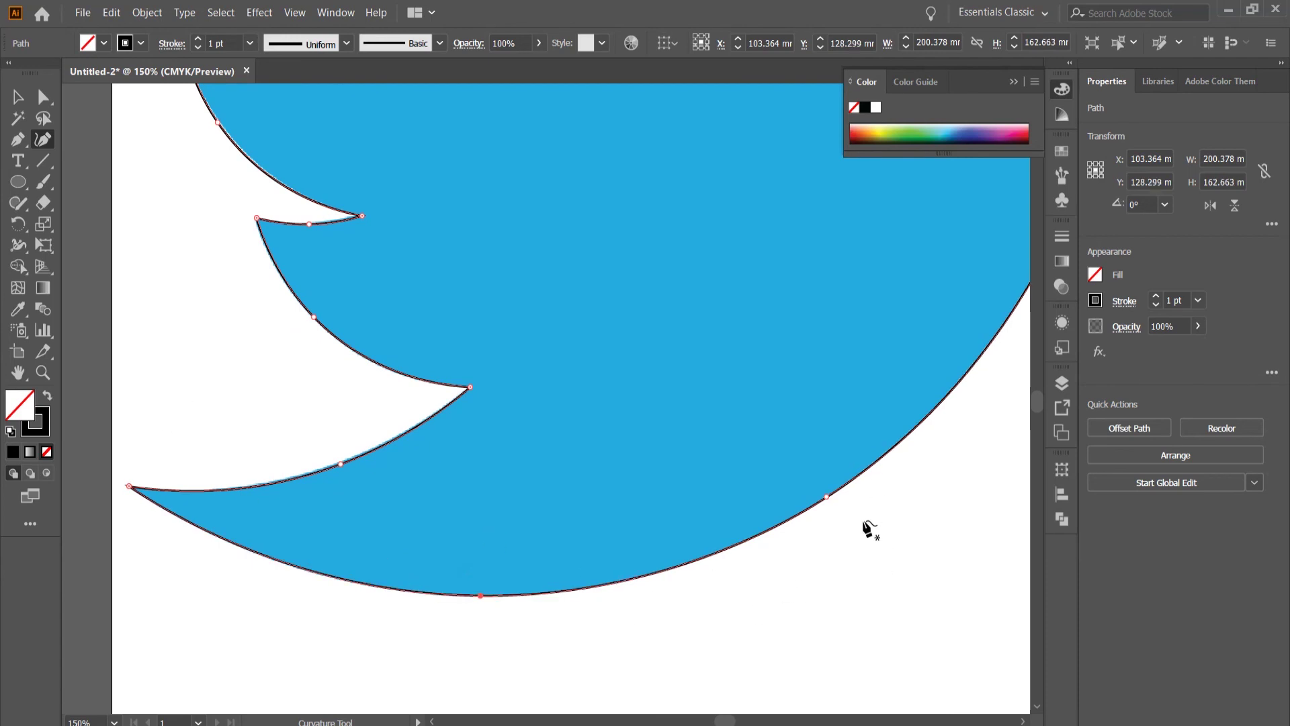
# - Set the new bird outline's stroke colour to CMYK Yellow
pyautogui.hotkey('ctrl', '1')
pyautogui.click(1095, 301)
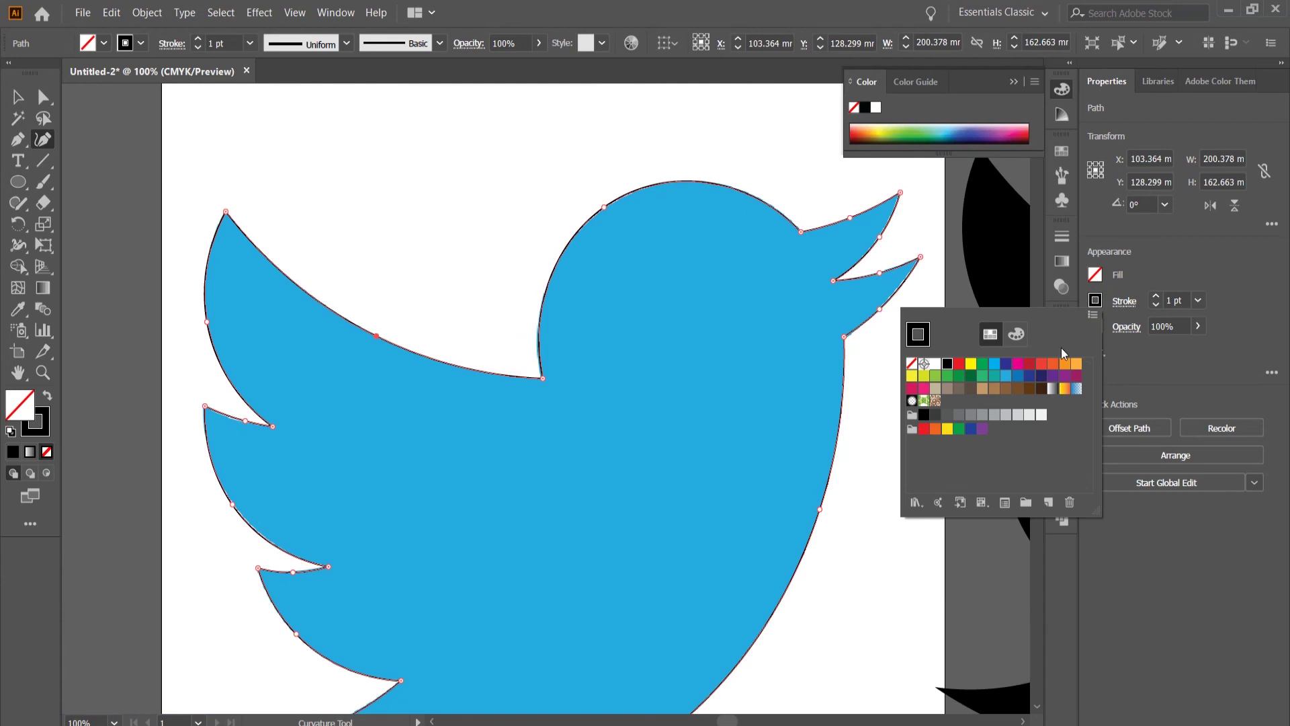
pyautogui.click(970, 364)
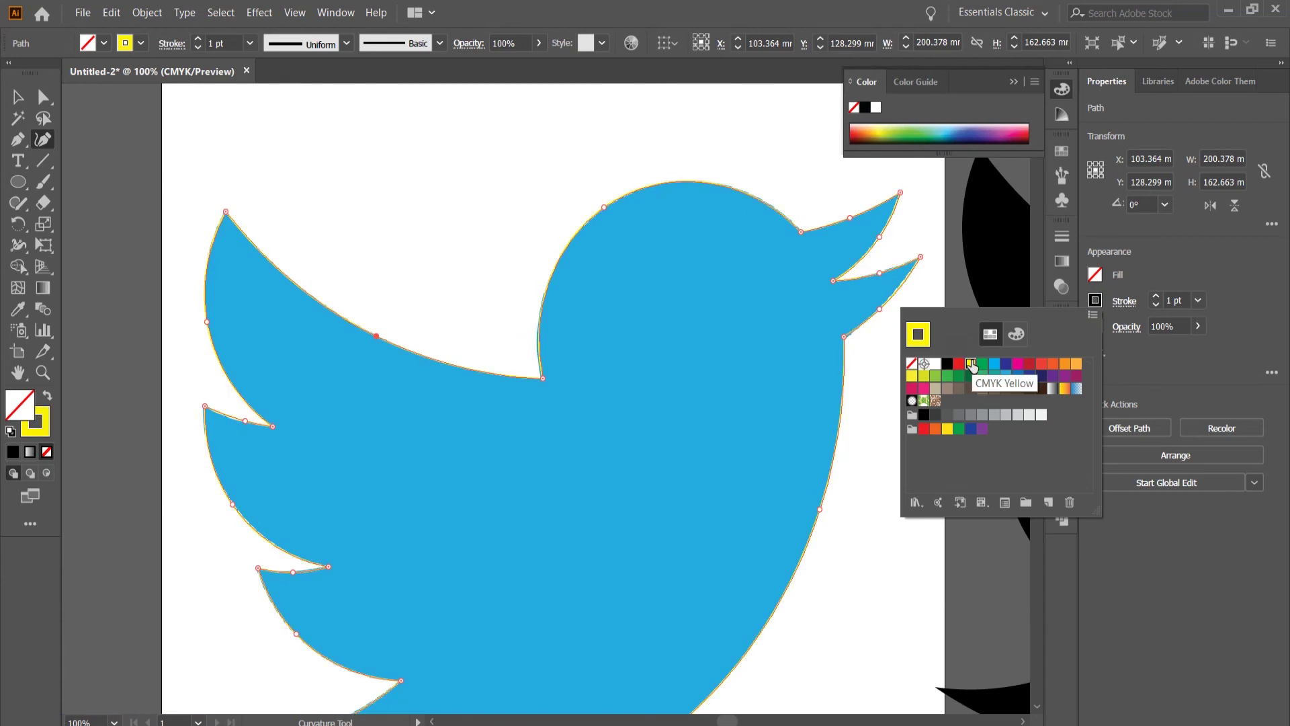
pyautogui.click(1169, 253)
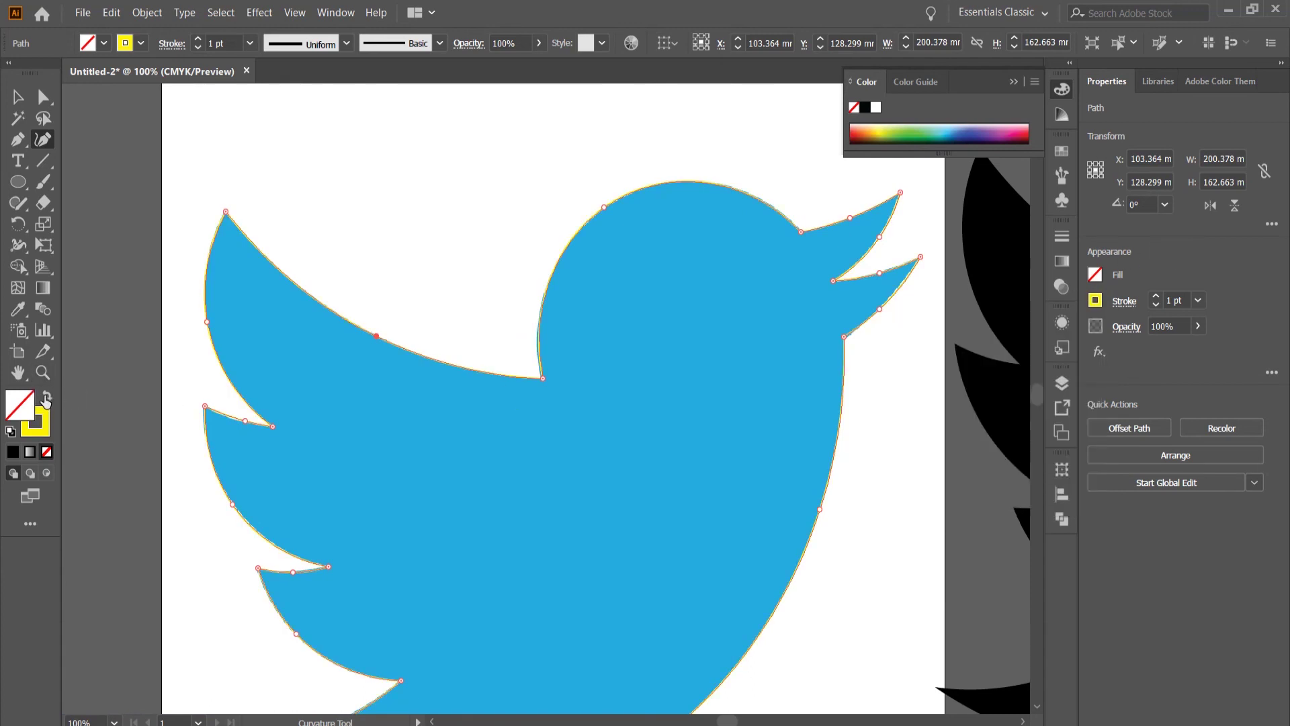
# - Swap the traced bird's yellow stroke to its fill, move the bird beside the artboard over the black one, and deselect it
pyautogui.click(47, 401)
pyautogui.hotkey('ctrl', '-')
pyautogui.hotkey('ctrl', '-')
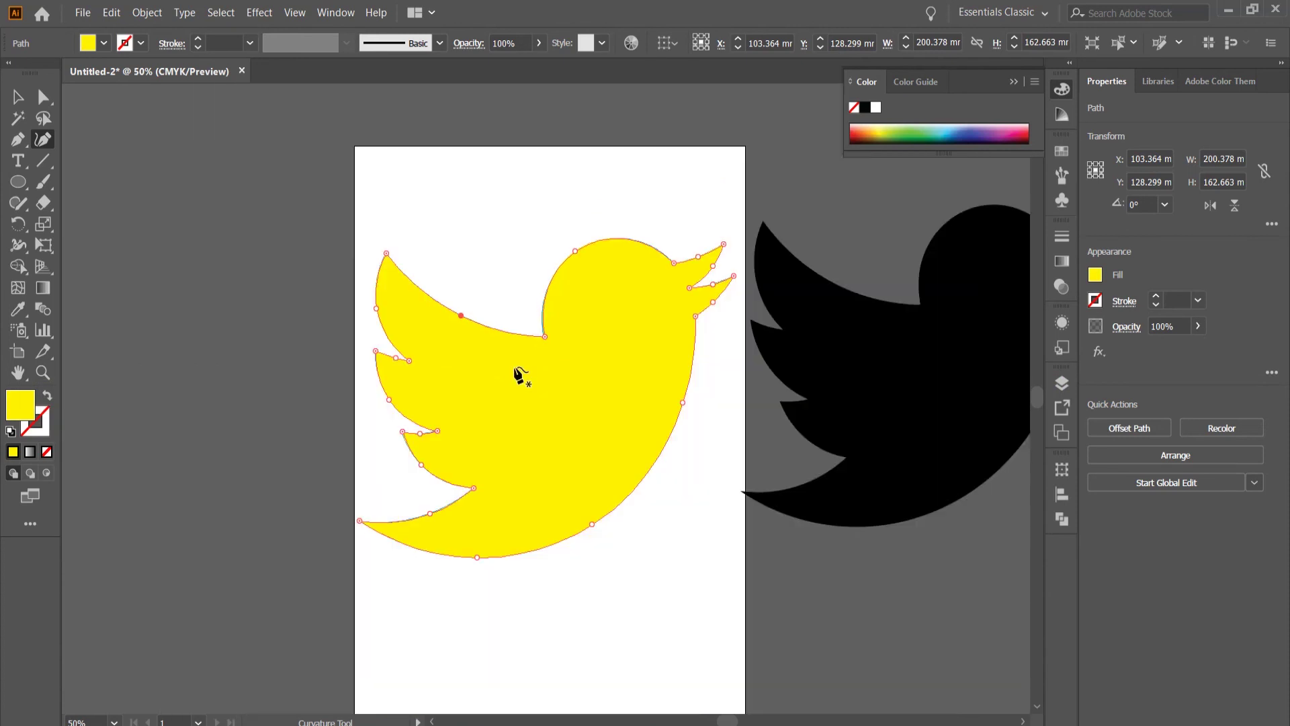
pyautogui.press('v')
pyautogui.moveTo(500, 376); pyautogui.dragTo(906, 469)
pyautogui.click(663, 498)
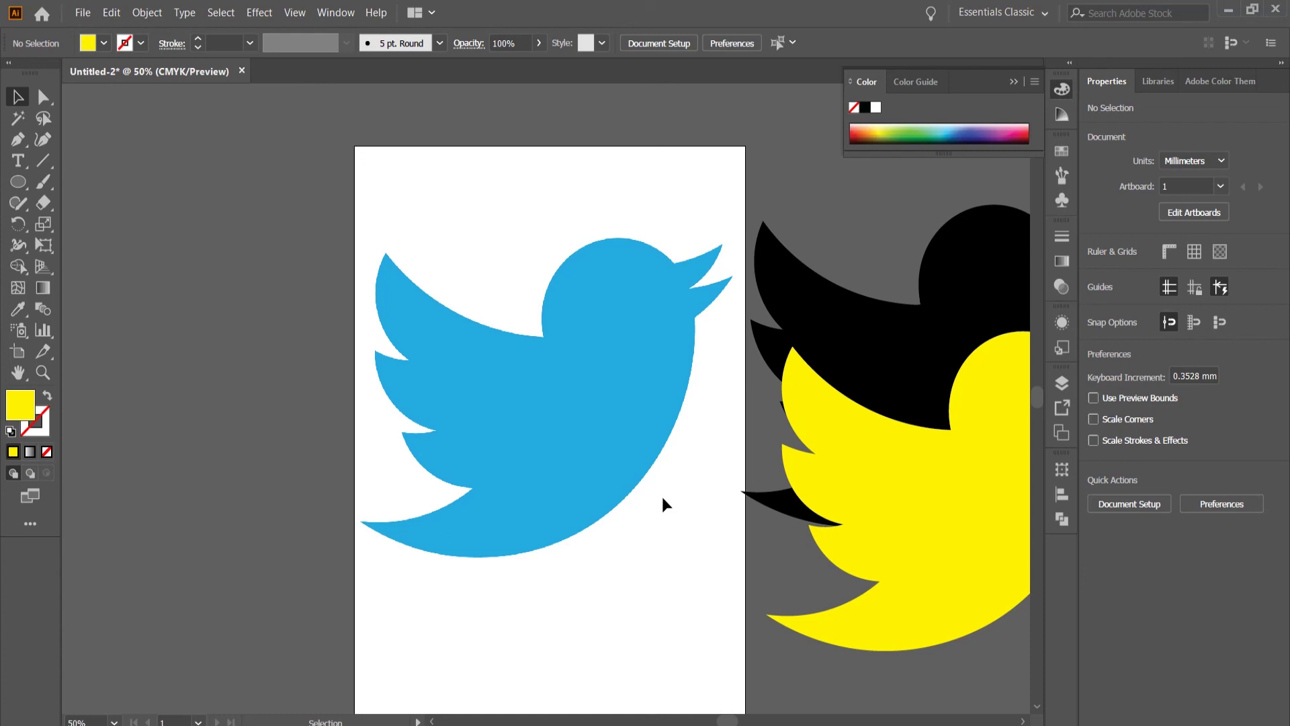
# - Start a Pen tool path at the neck corner where the reference bird's wing meets its head
pyautogui.click(18, 139)
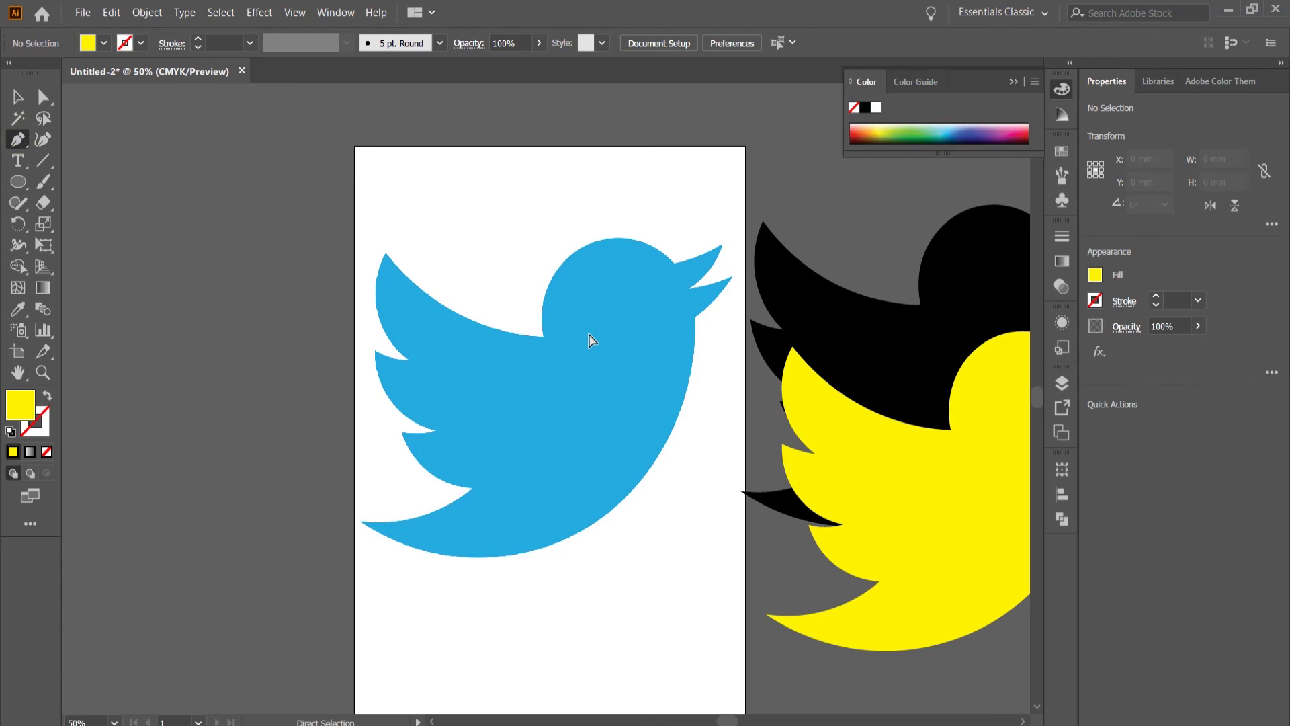
pyautogui.hotkey('ctrl', '+')
pyautogui.hotkey('ctrl', '+')
pyautogui.moveTo(654, 208); pyautogui.dragTo(565, 323)
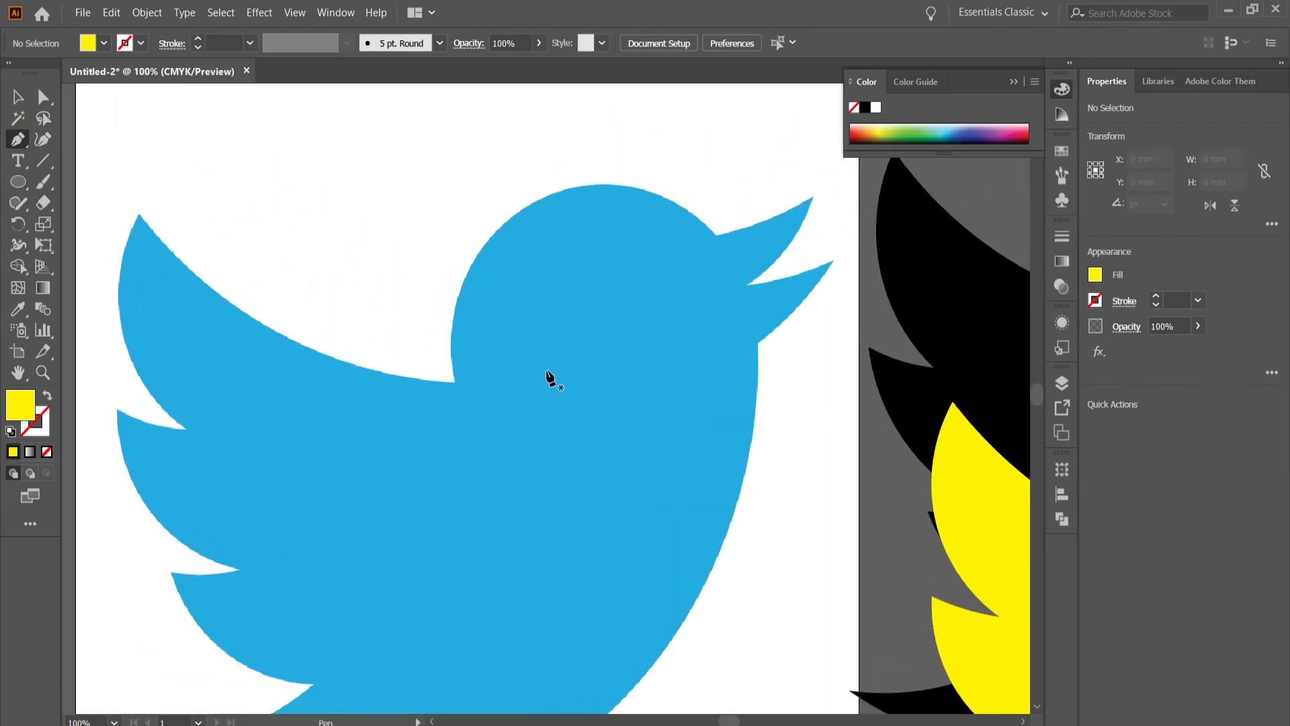
pyautogui.click(457, 382)
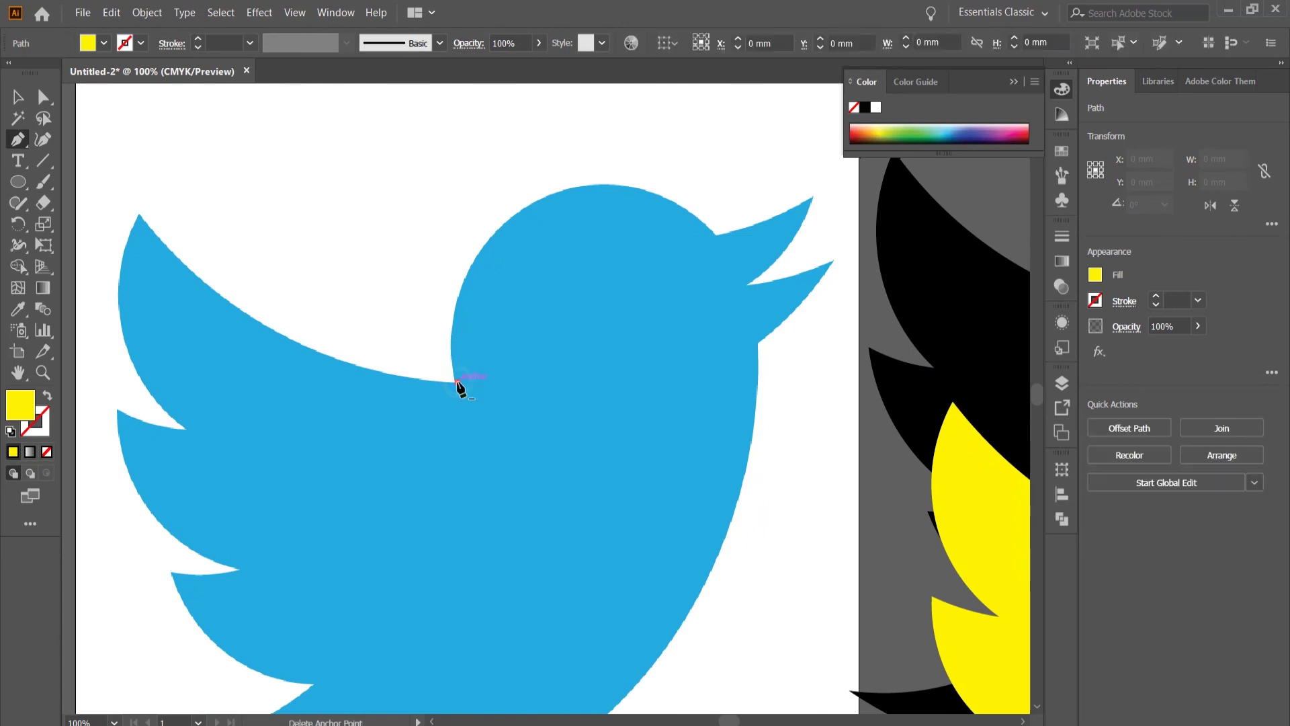
pyautogui.click(543, 197)
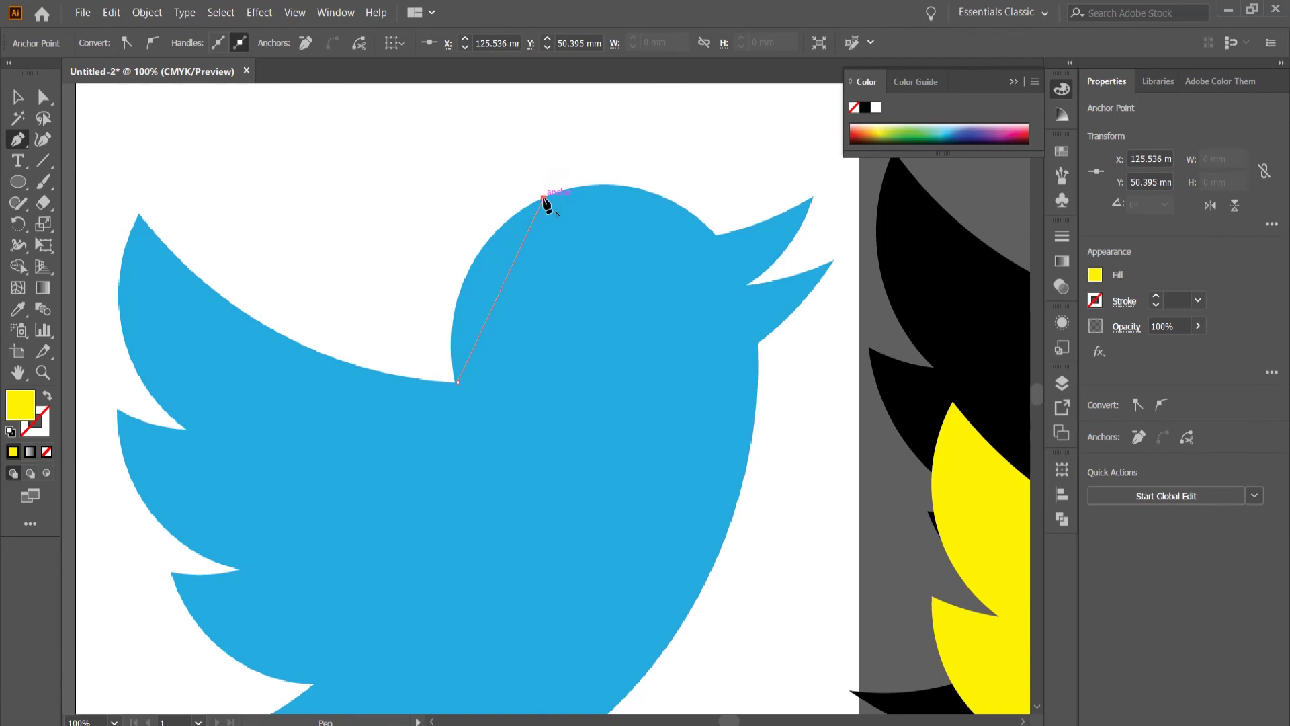
pyautogui.moveTo(544, 197); pyautogui.dragTo(540, 282)
pyautogui.moveTo(539, 282); pyautogui.dragTo(575, 173)
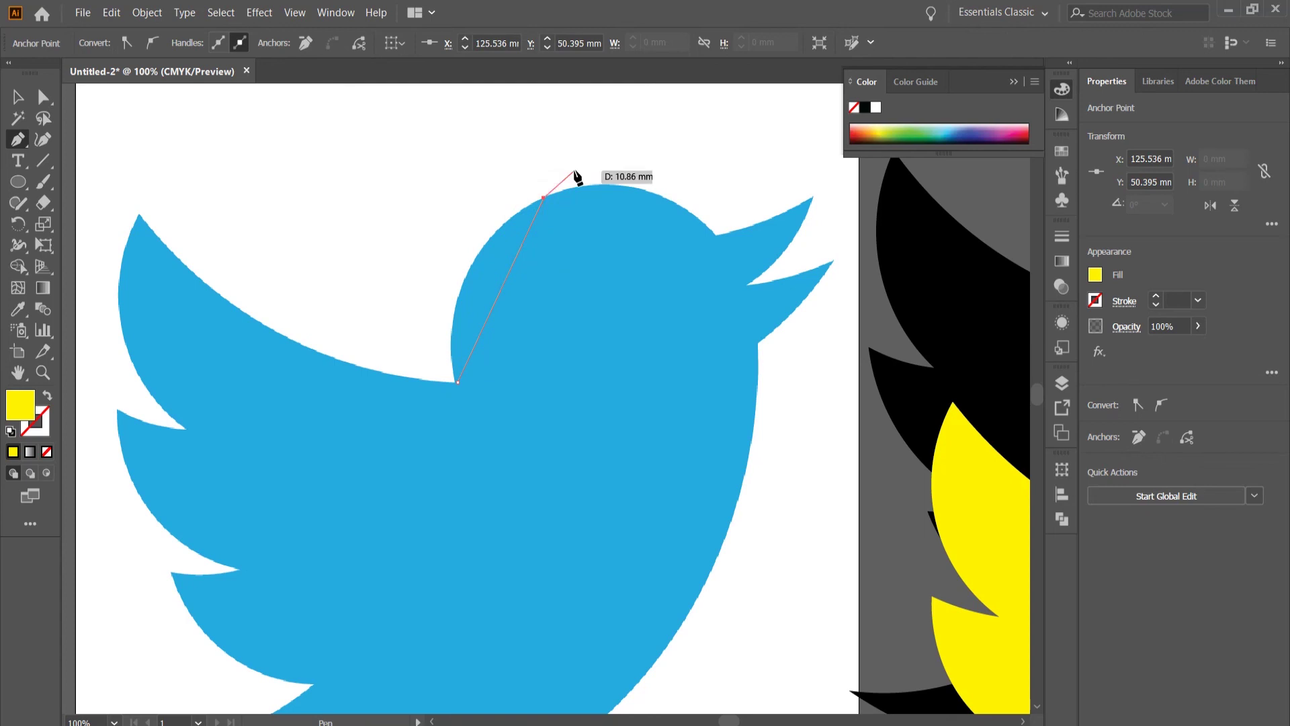
pyautogui.moveTo(575, 173); pyautogui.dragTo(578, 177)
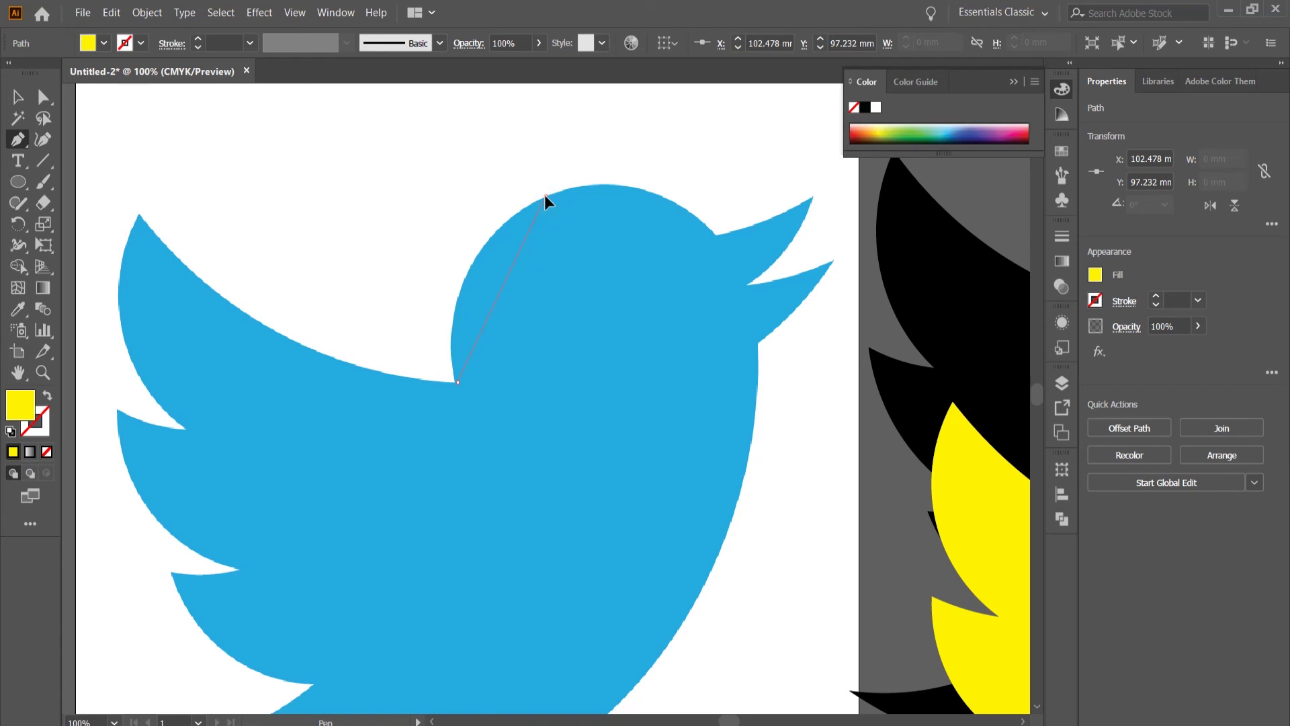
# - Trace the head's curve to the upper beak's base, and swap fill and stroke so the path is only a yellow outline
pyautogui.moveTo(546, 196); pyautogui.dragTo(656, 146)
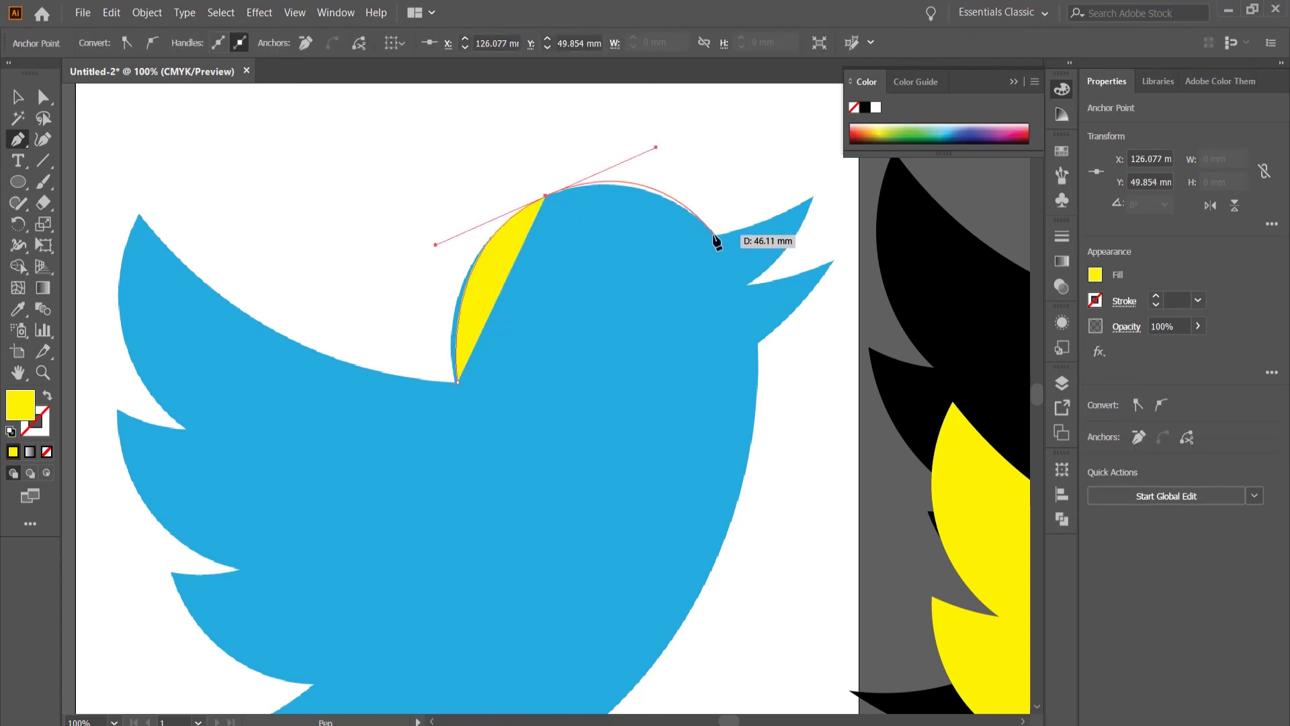
pyautogui.click(714, 233)
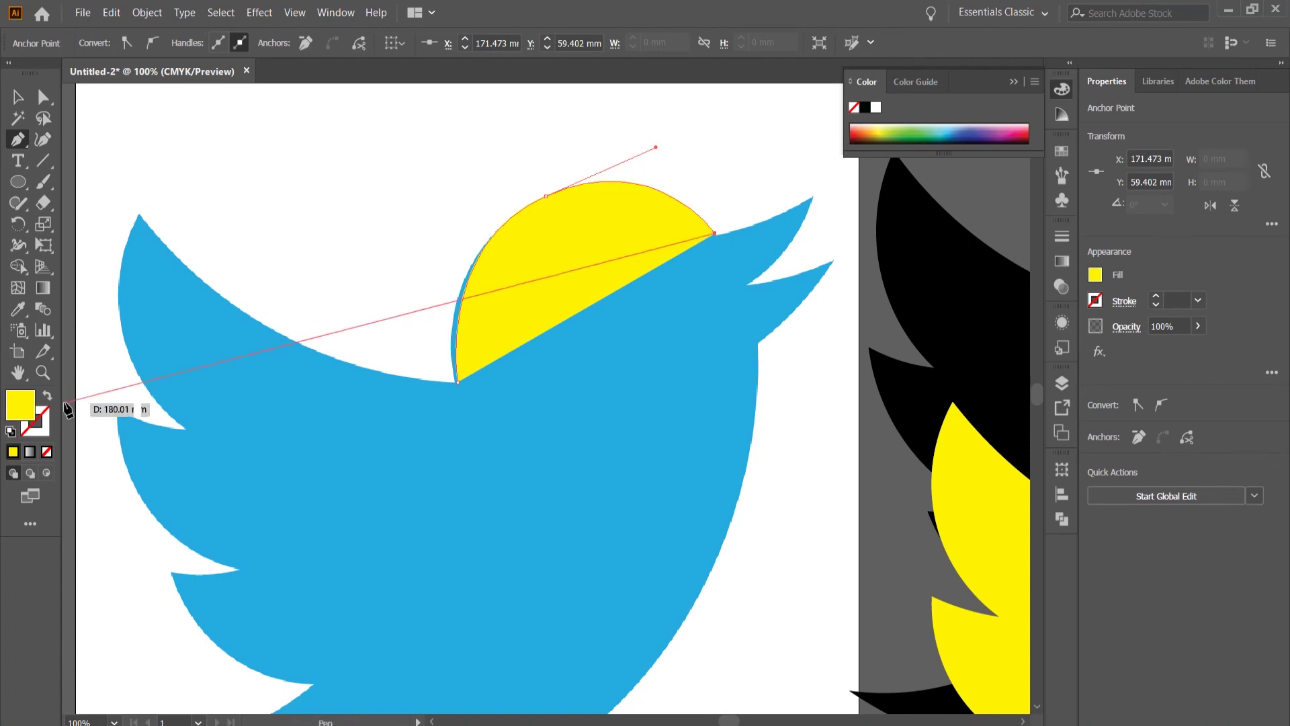
pyautogui.click(46, 396)
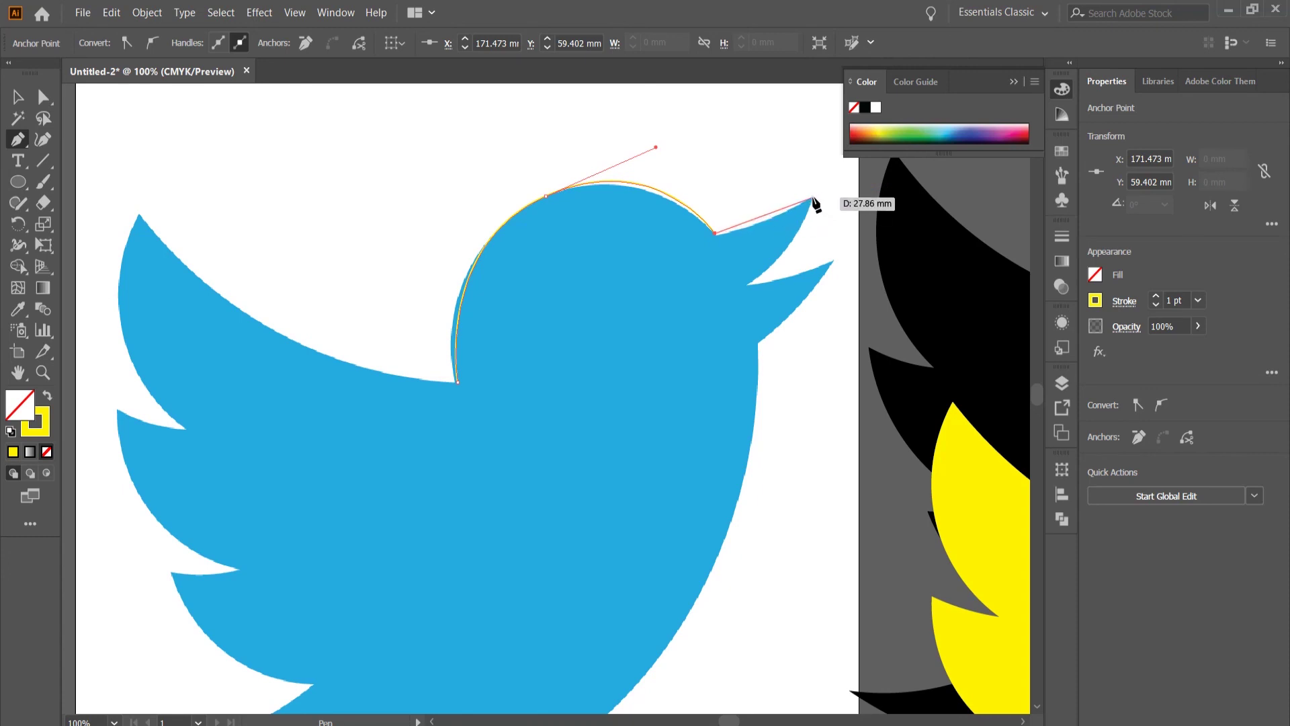
# - Trace the upper beak out to its tip and back to the mouth notch, removing the notch anchor's outgoing handle
pyautogui.moveTo(814, 197); pyautogui.dragTo(832, 177)
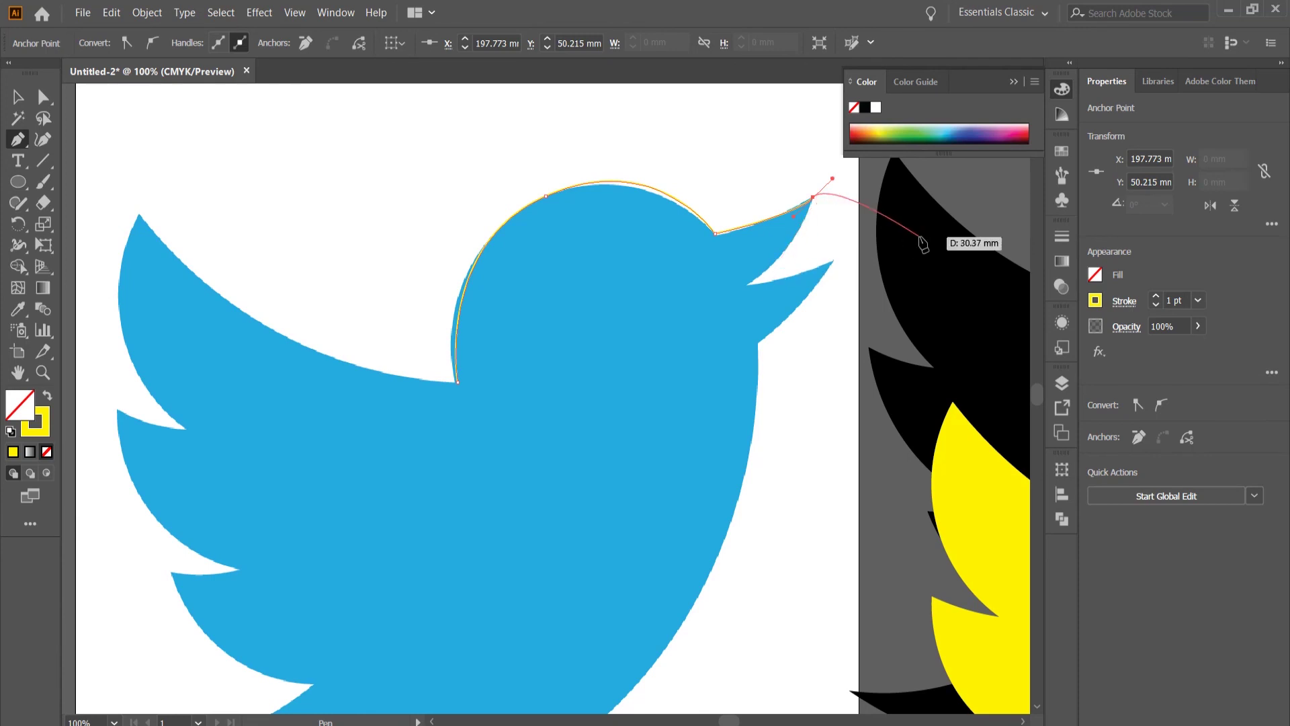
pyautogui.hotkey('ctrl', '=')
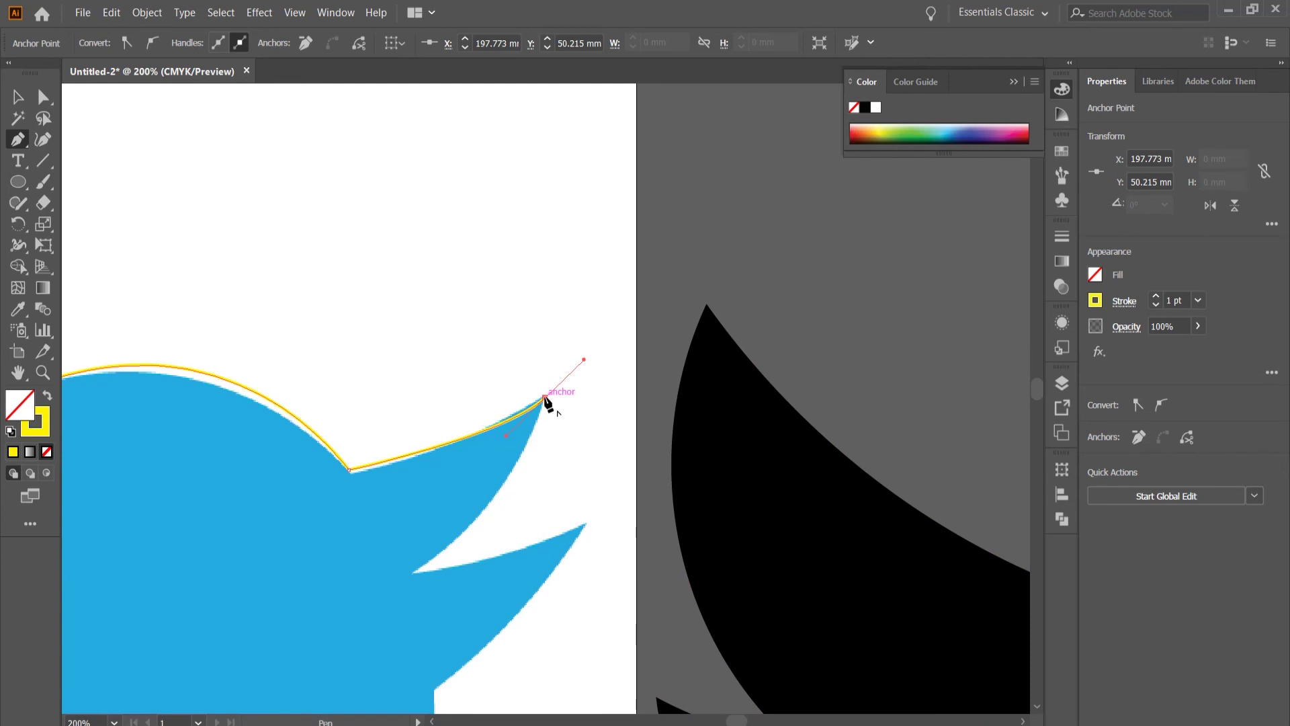
pyautogui.moveTo(552, 420); pyautogui.dragTo(413, 521)
pyautogui.scroll(-2, 472, 494)
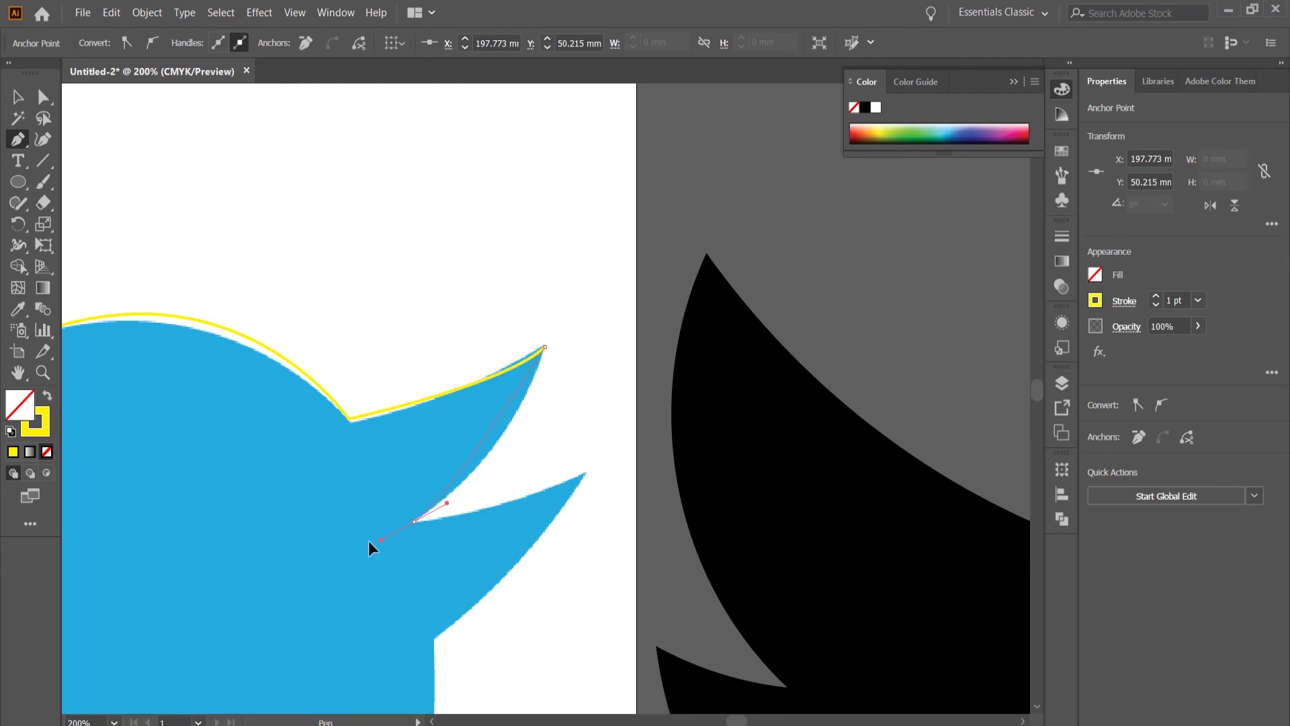
pyautogui.moveTo(334, 555); pyautogui.dragTo(334, 555)
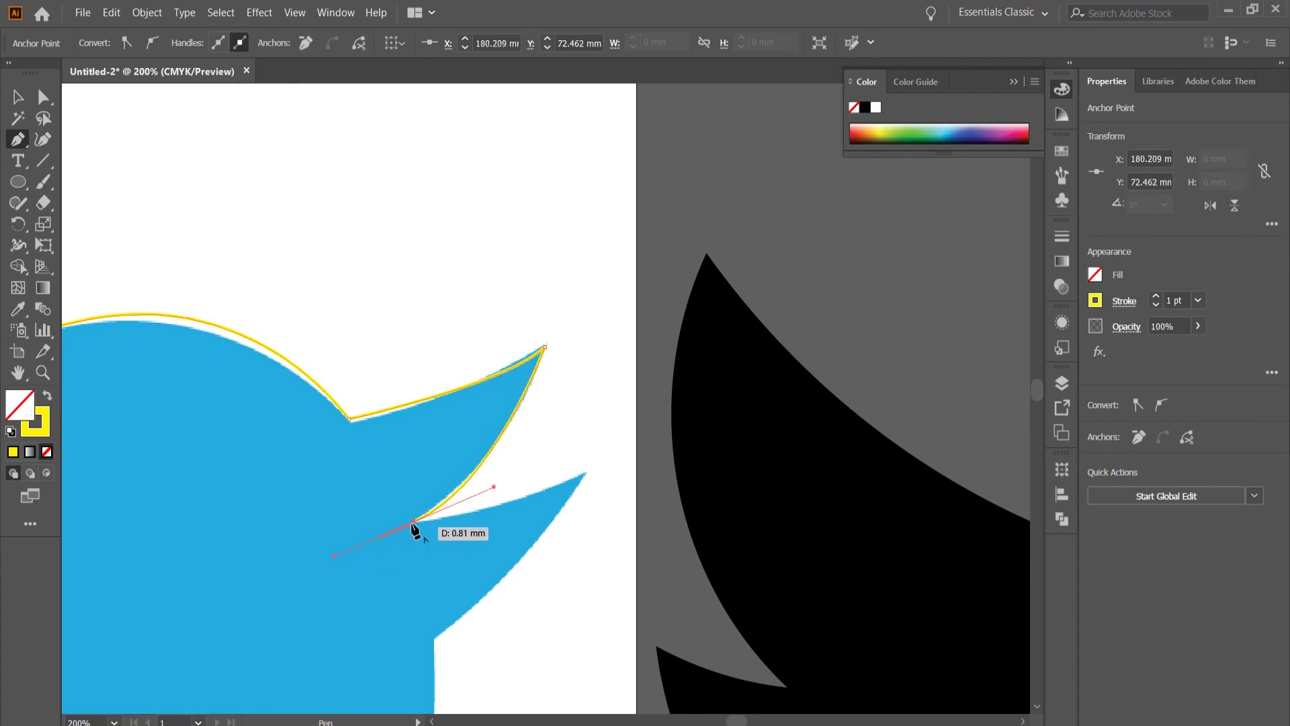
pyautogui.click(412, 521)
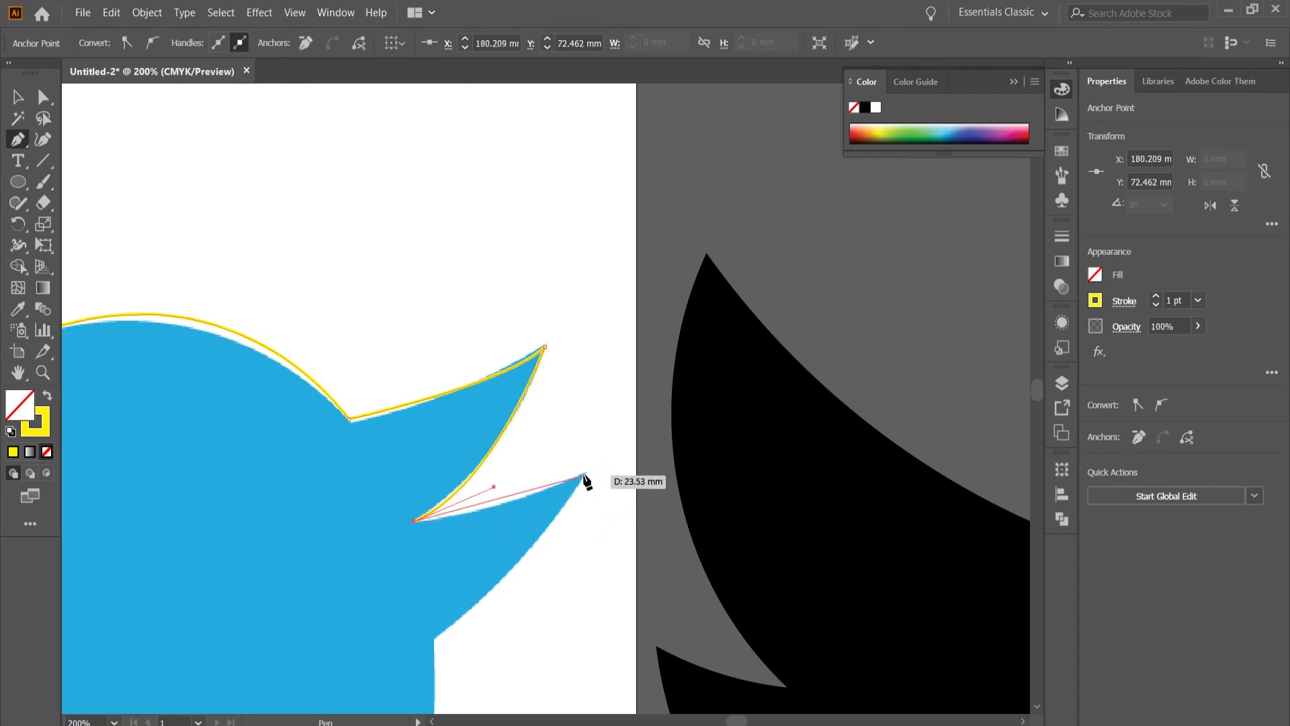
# - Trace the lower beak to its tip and back to the throat corner, removing the corner's outgoing handle
pyautogui.moveTo(587, 471); pyautogui.dragTo(650, 436)
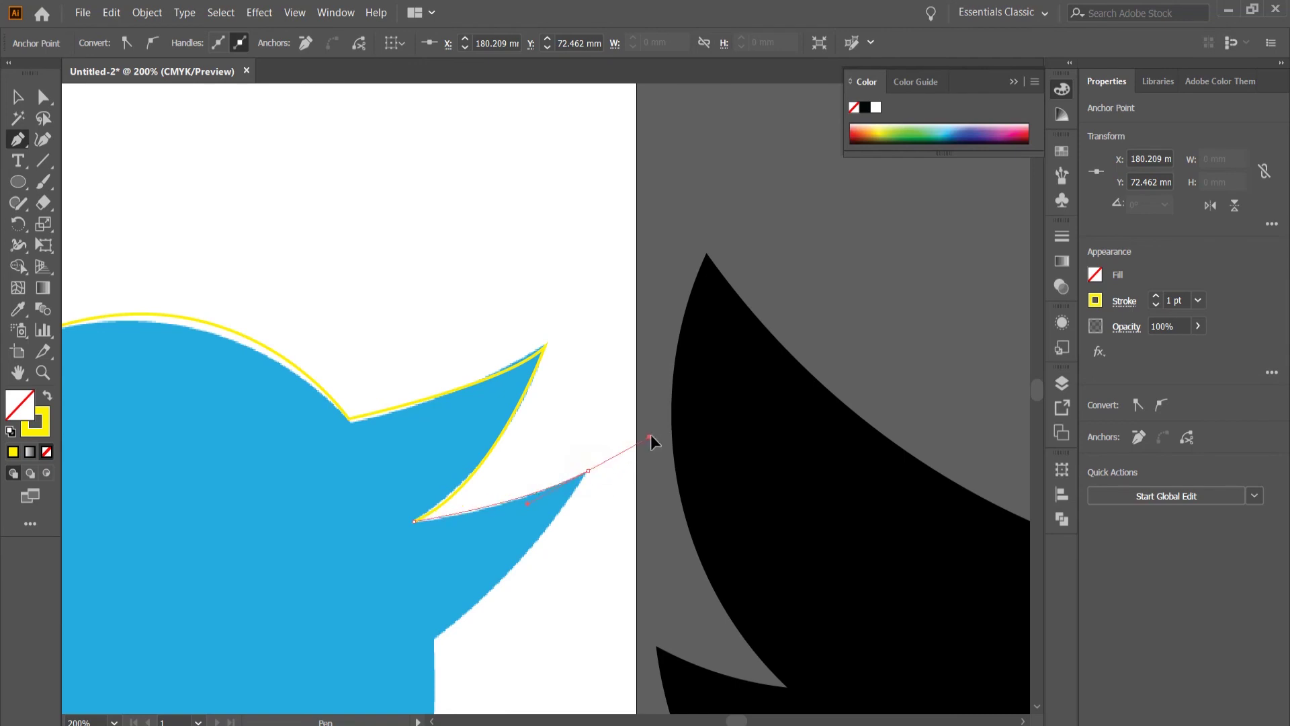
pyautogui.scroll(-4, 591, 420)
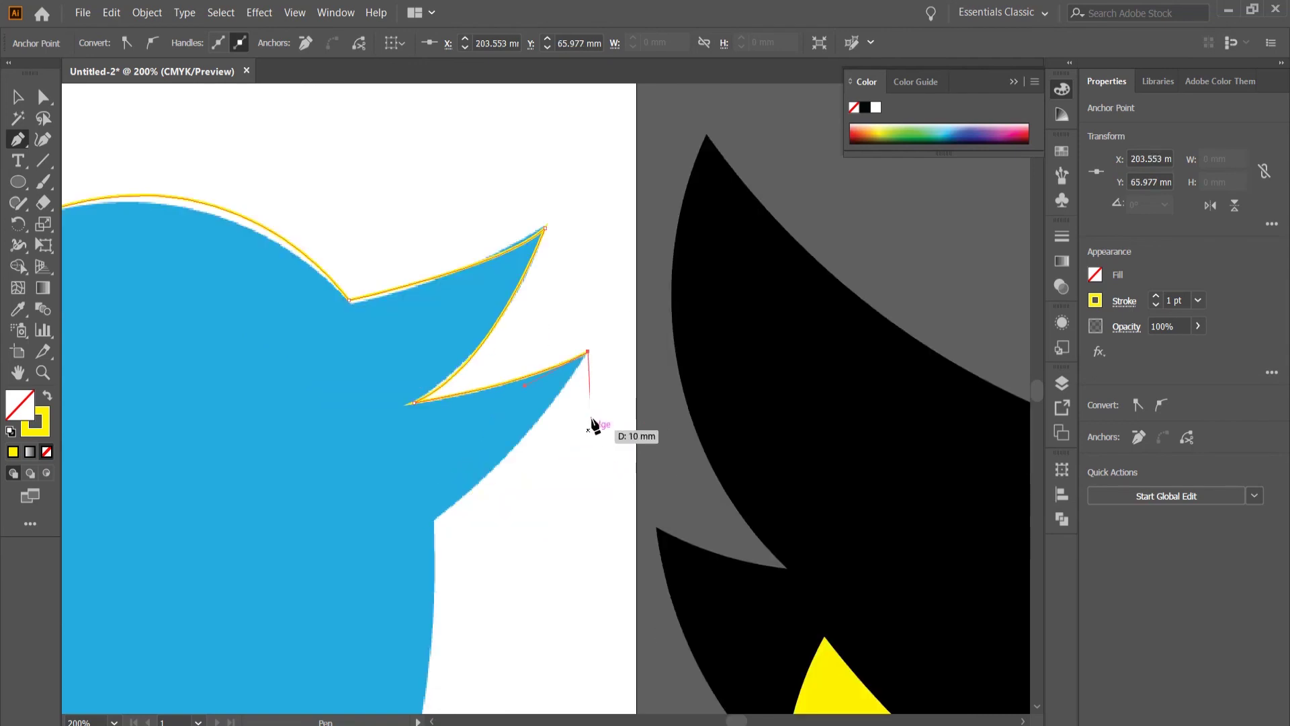
pyautogui.scroll(-1, 427, 373)
pyautogui.moveTo(433, 369); pyautogui.dragTo(388, 394)
pyautogui.click(432, 369)
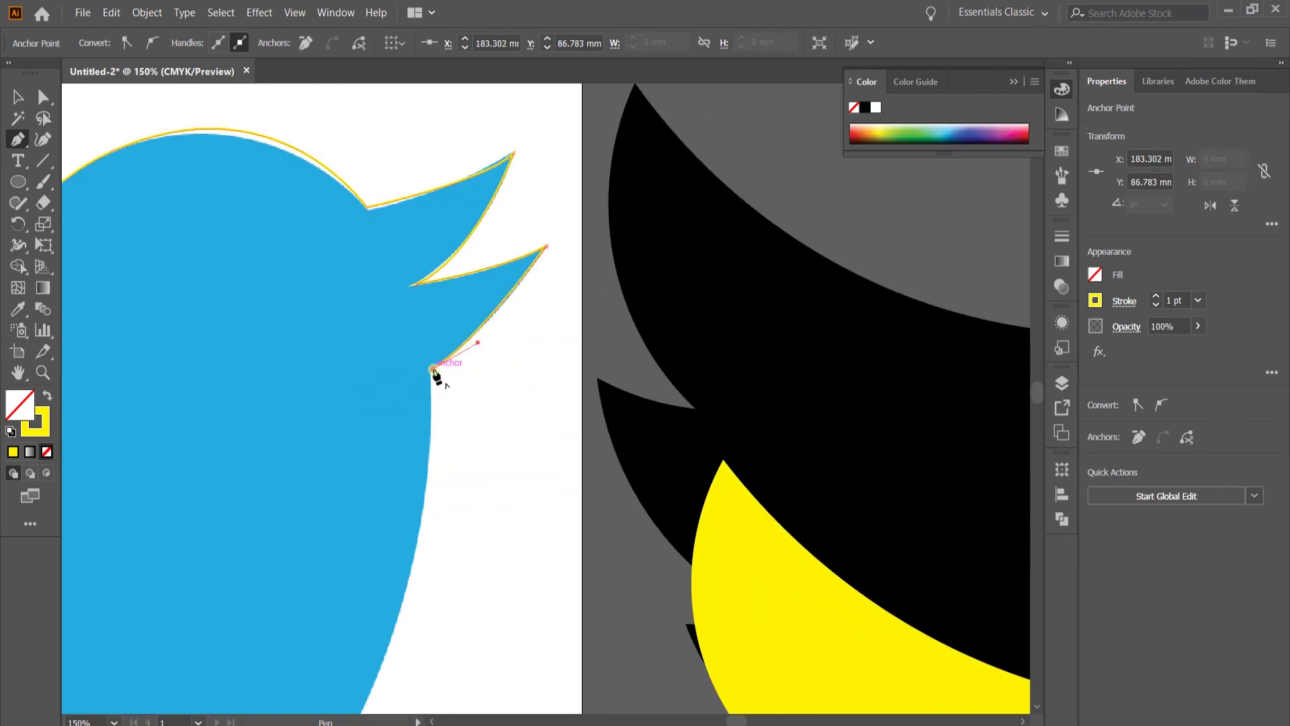
# - Trace the breast and belly with smooth anchors down to the tail tip, and remove the tip's outgoing handle
pyautogui.scroll(-5, 527, 452)
pyautogui.scroll(-1, 514, 366)
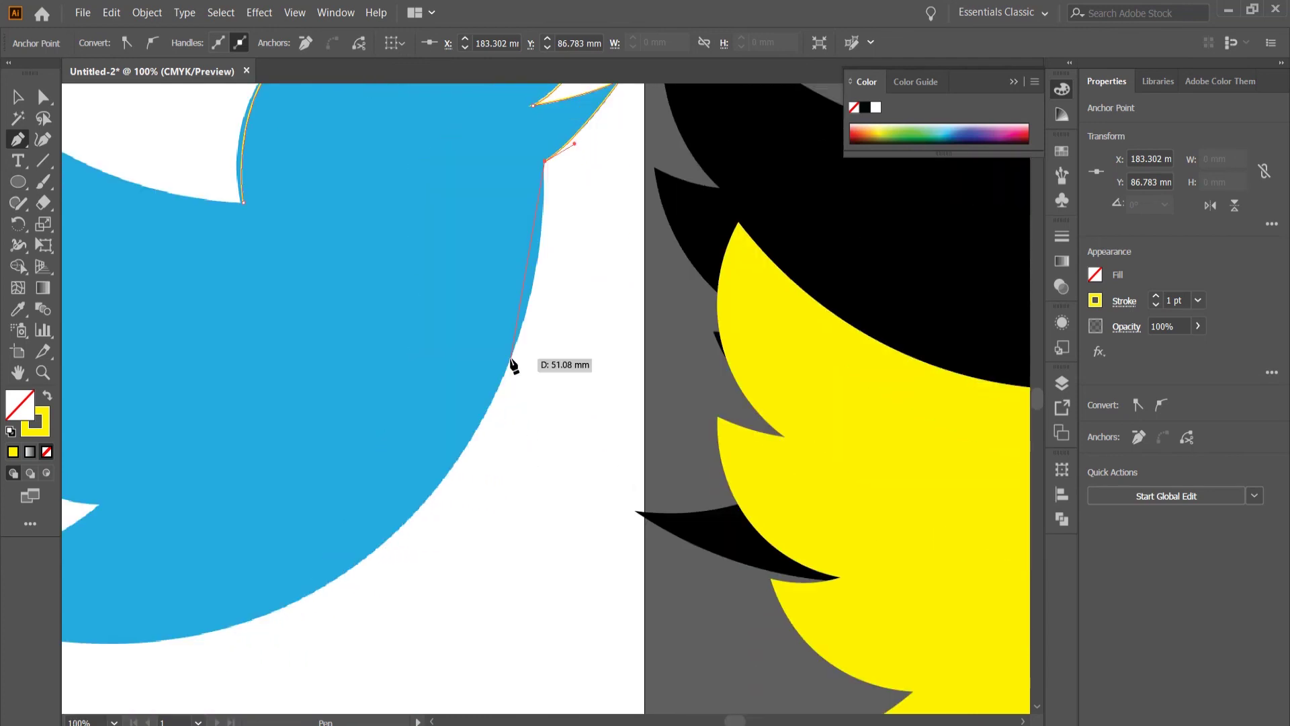
pyautogui.moveTo(511, 360); pyautogui.dragTo(483, 419)
pyautogui.scroll(-3, 443, 457)
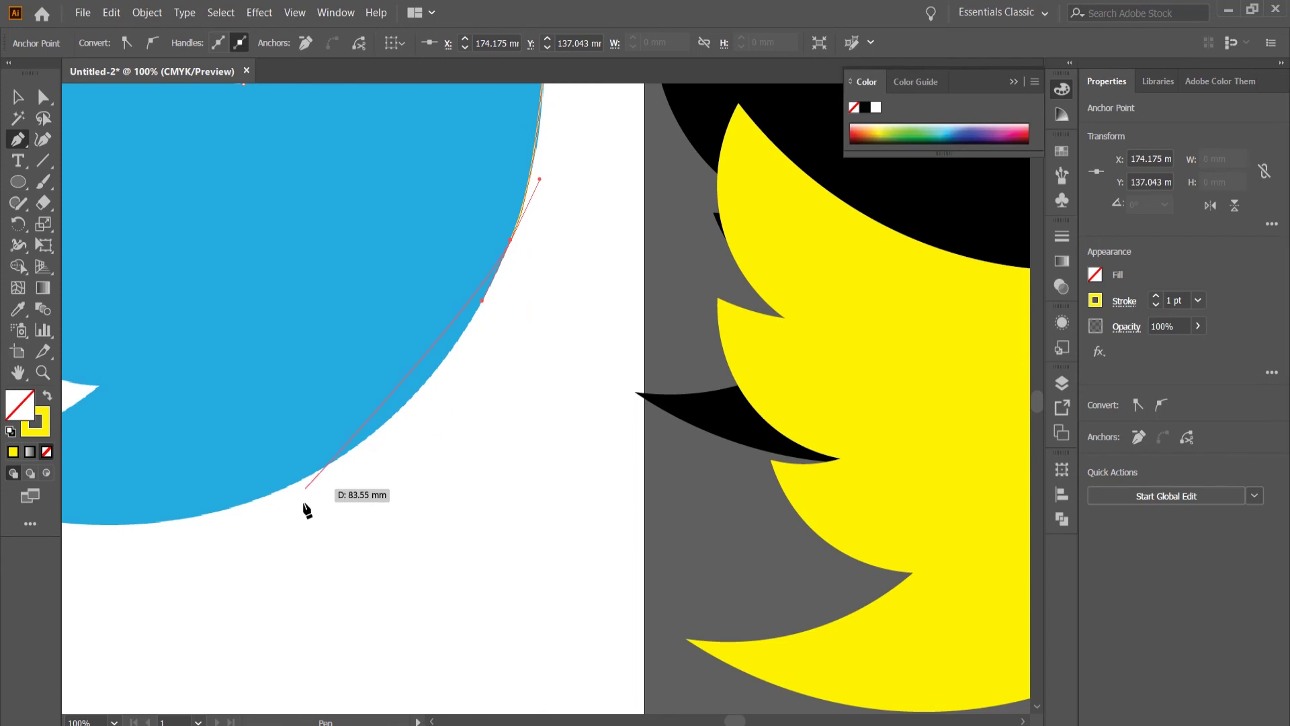
pyautogui.hscroll(-4, 436, 511)
pyautogui.moveTo(455, 495); pyautogui.dragTo(374, 535)
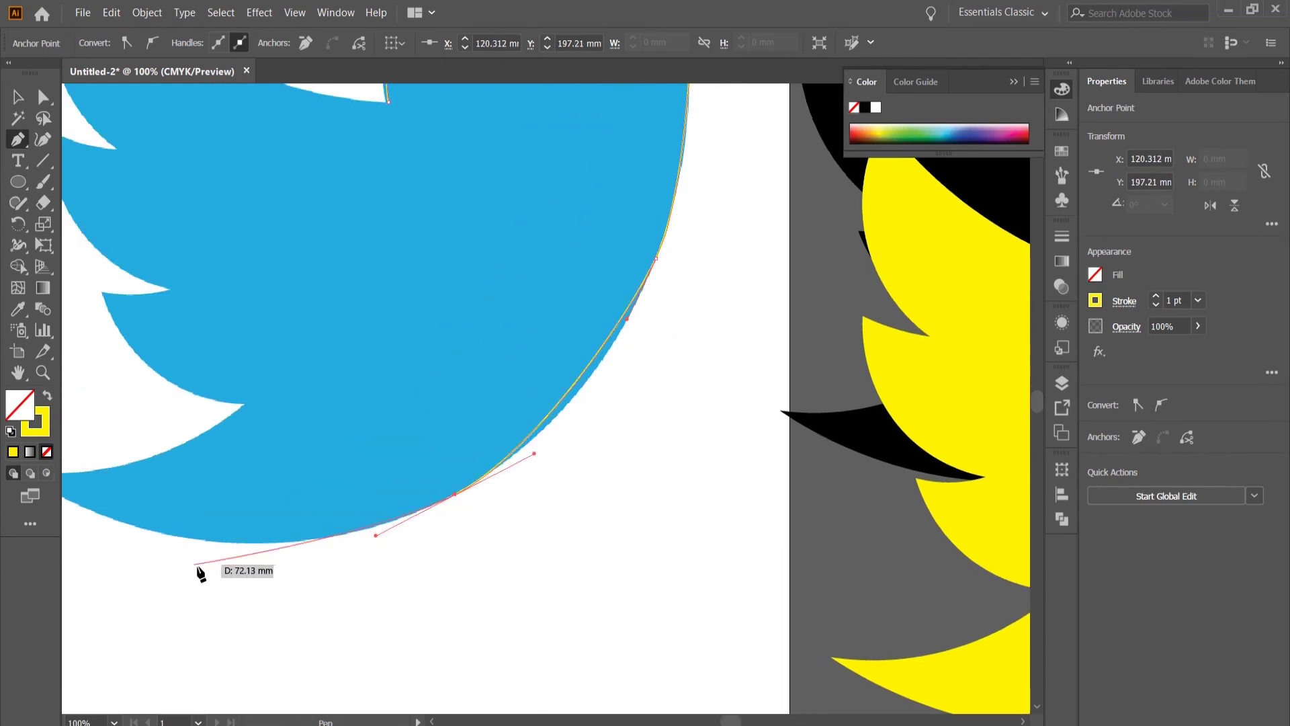
pyautogui.hscroll(-5, 188, 568)
pyautogui.moveTo(100, 487); pyautogui.dragTo(323, 389)
pyautogui.hscroll(-5, 69, 406)
pyautogui.click(476, 484)
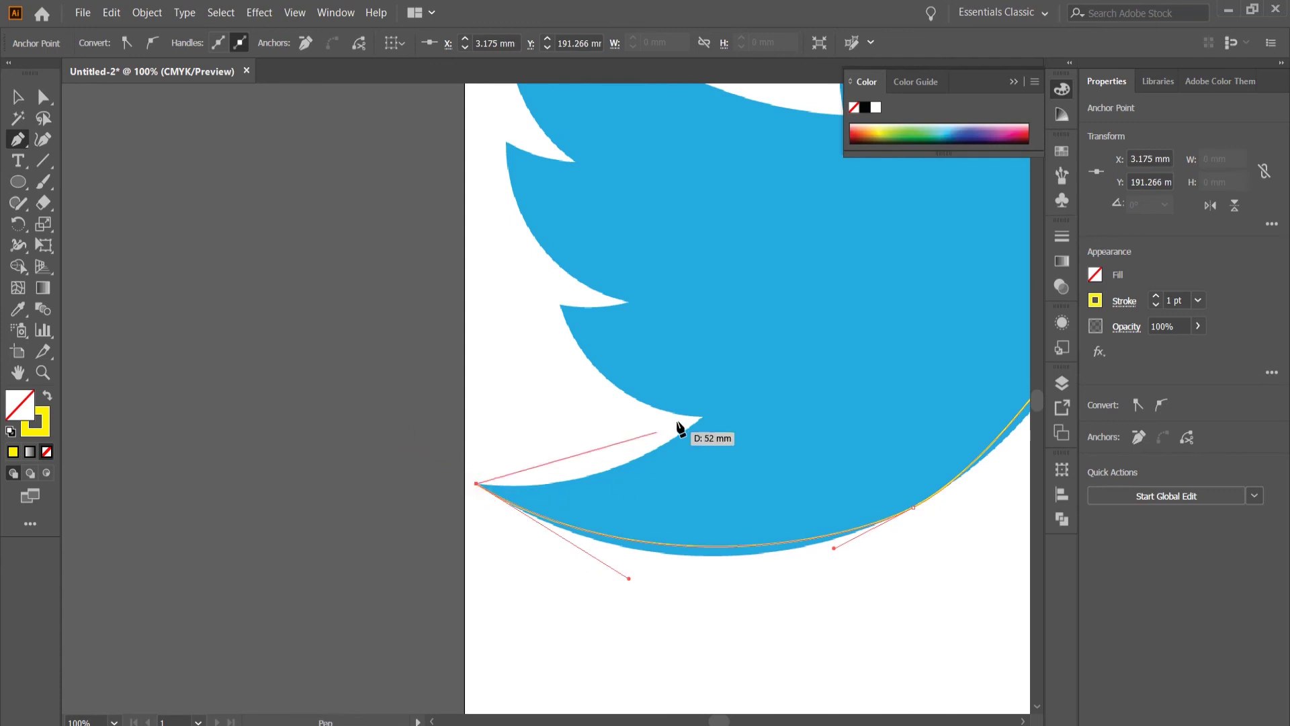
# - Trace the tail's upper edge and the lowest wing feather up to the notch below the middle feather, using corner anchors
pyautogui.moveTo(702, 417); pyautogui.dragTo(800, 327)
pyautogui.click(703, 417)
pyautogui.moveTo(563, 306); pyautogui.dragTo(535, 203)
pyautogui.click(563, 306)
pyautogui.moveTo(628, 300); pyautogui.dragTo(665, 293)
pyautogui.scroll(5, 632, 309)
pyautogui.click(628, 488)
# - Trace the middle and top wing feathers, and close the Pen path along the wing's upper edge at the neck corner
pyautogui.moveTo(509, 327); pyautogui.dragTo(522, 212)
pyautogui.moveTo(575, 351); pyautogui.dragTo(596, 354)
pyautogui.click(575, 350)
pyautogui.moveTo(528, 134); pyautogui.dragTo(612, 330)
pyautogui.scroll(8, 579, 164)
pyautogui.click(529, 457)
pyautogui.moveTo(847, 622); pyautogui.dragTo(1018, 615)
pyautogui.scroll(-2, 625, 361)
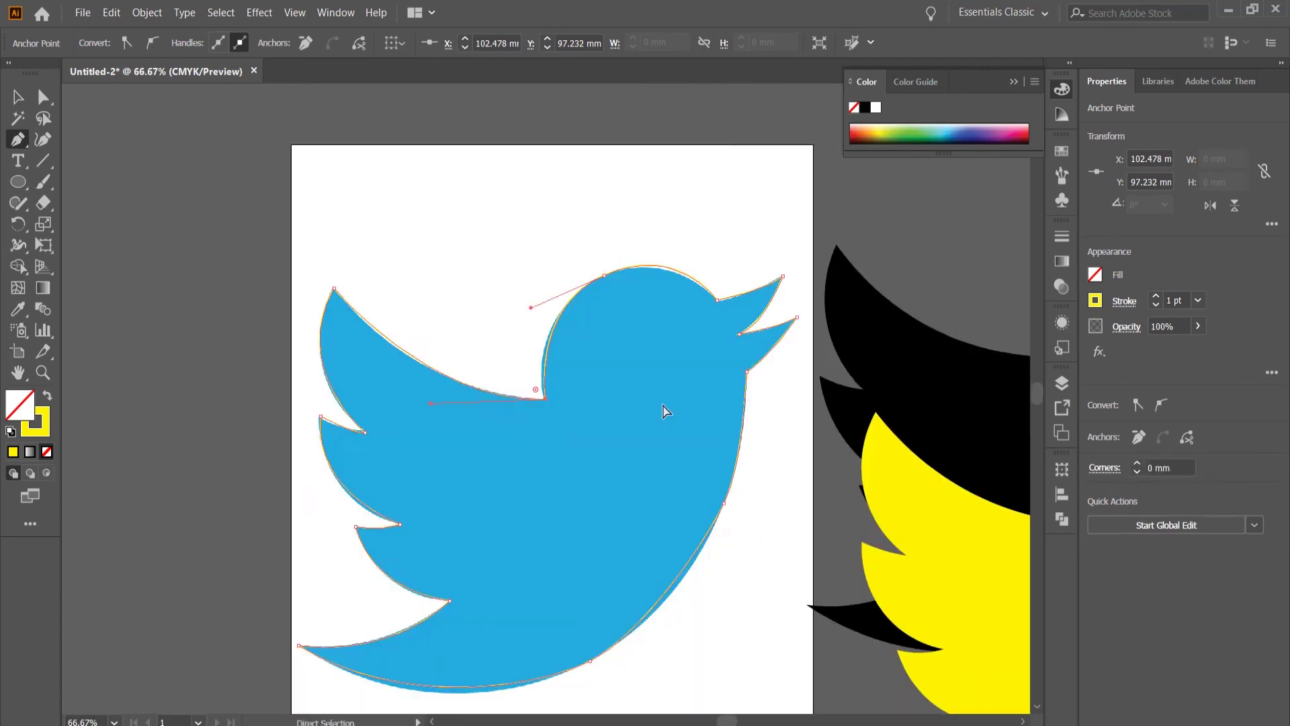
pyautogui.scroll(-2, 663, 412)
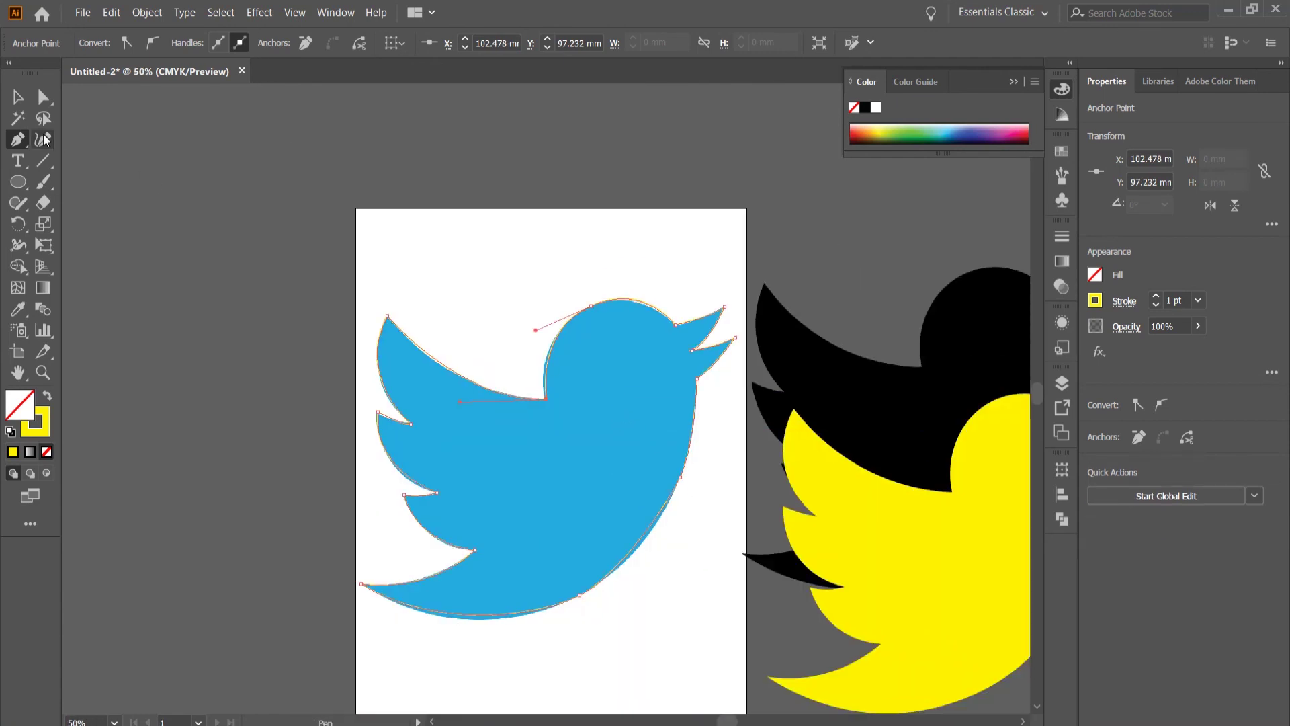
# - Adjust the two anchor points on the head with the Curvature tool so the outline follows the reference edge
pyautogui.click(43, 139)
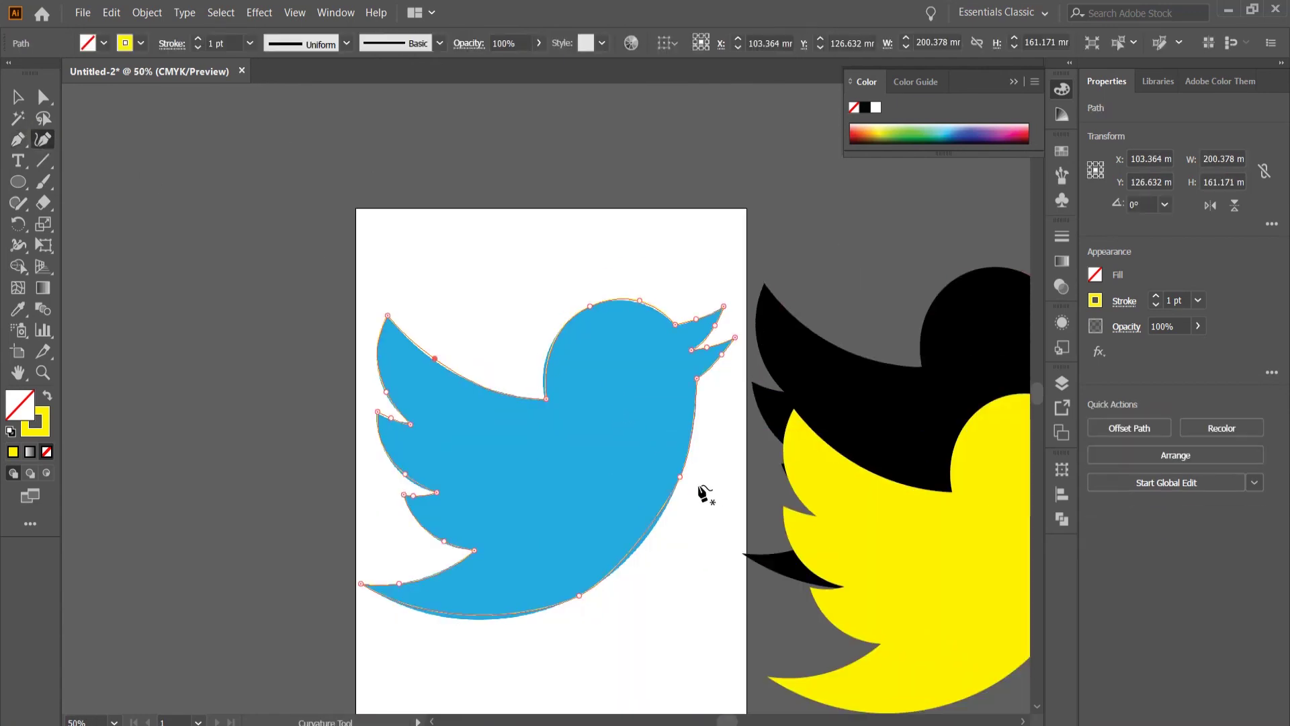
pyautogui.scroll(2, 697, 484)
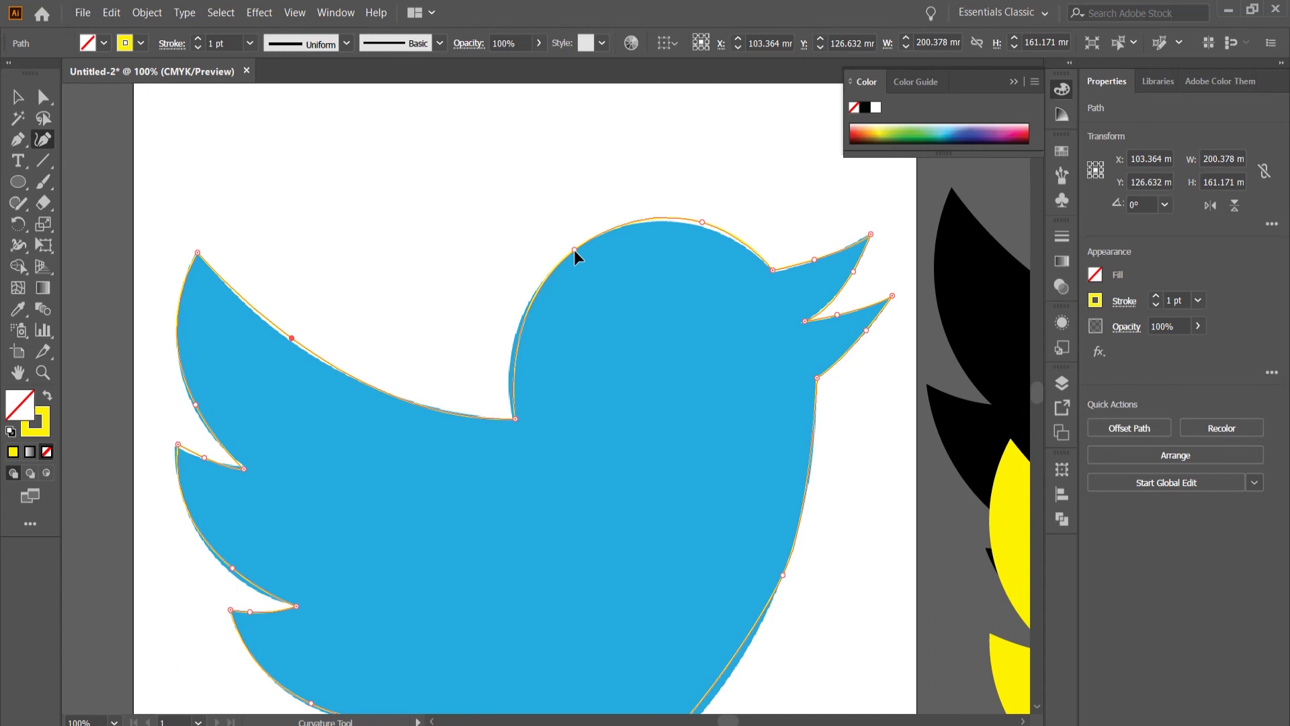
pyautogui.moveTo(574, 250); pyautogui.dragTo(573, 256)
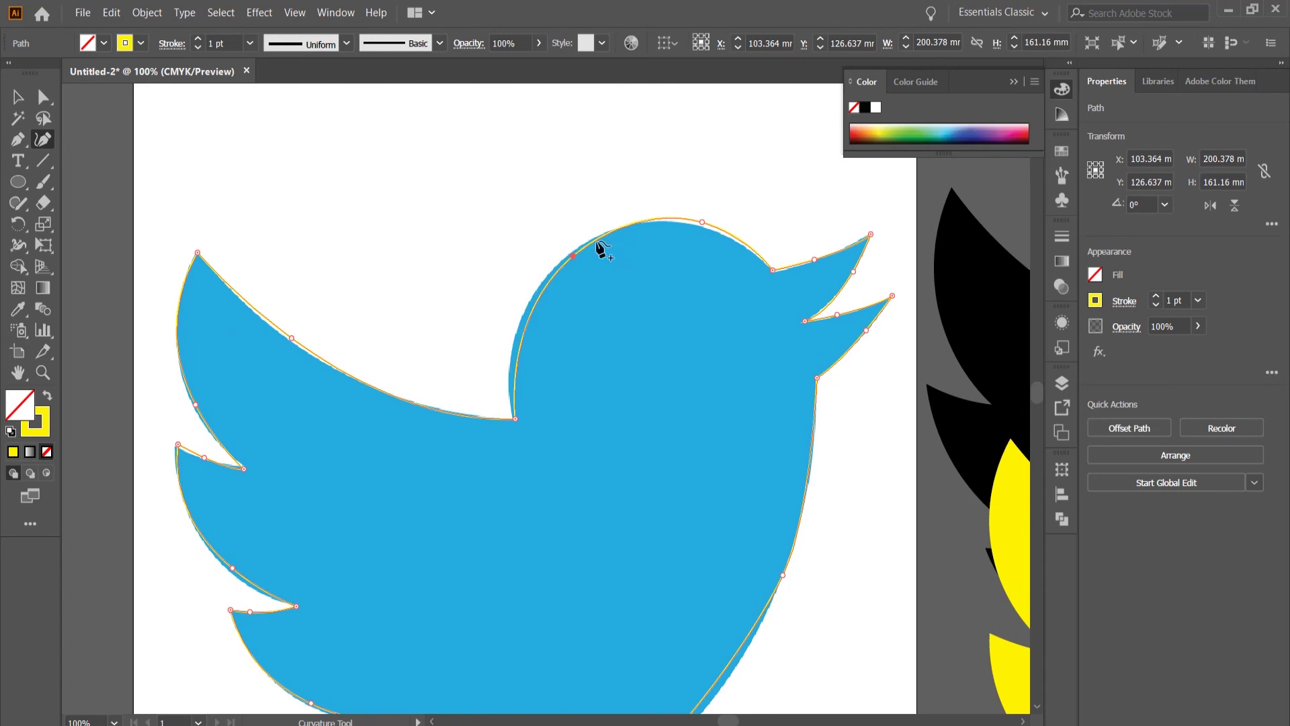
pyautogui.moveTo(702, 222); pyautogui.dragTo(701, 228)
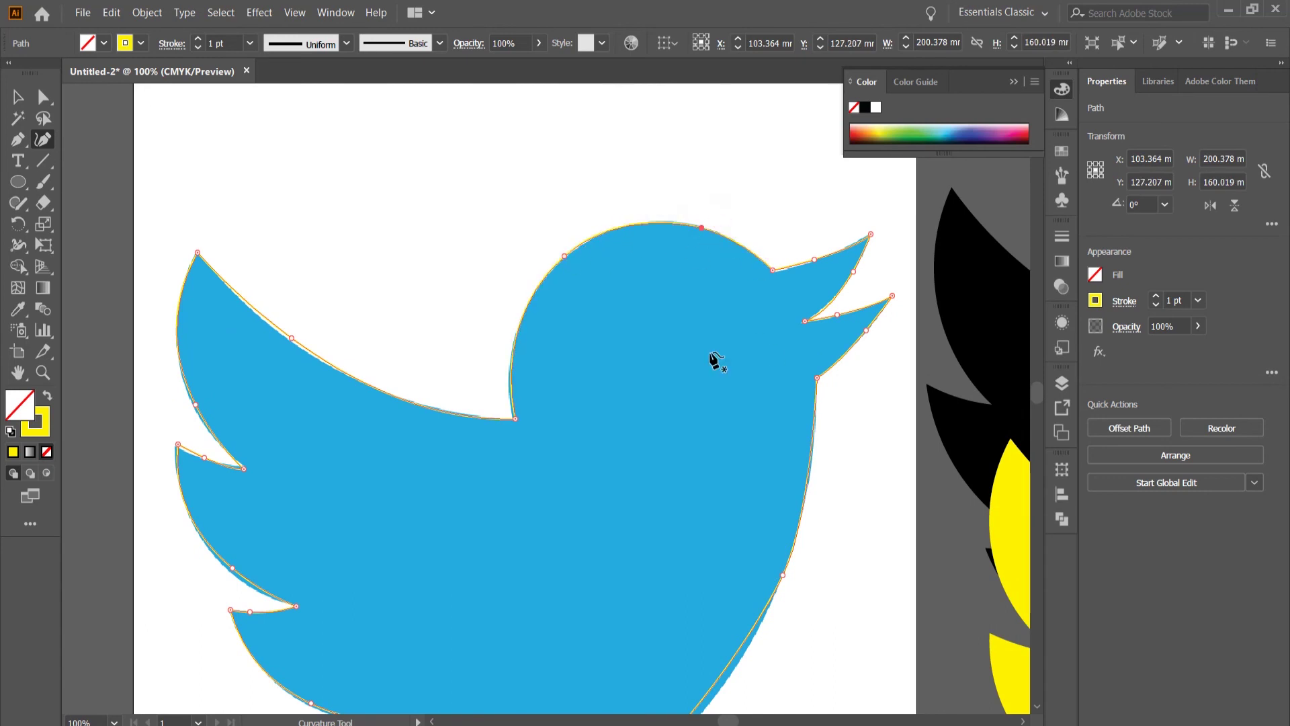
# - Adjust the middle wing feather's tip and outer-edge anchor points to match the reference edge
pyautogui.scroll(-2, 240, 420)
pyautogui.scroll(-1, 240, 420)
pyautogui.moveTo(234, 451); pyautogui.dragTo(228, 455)
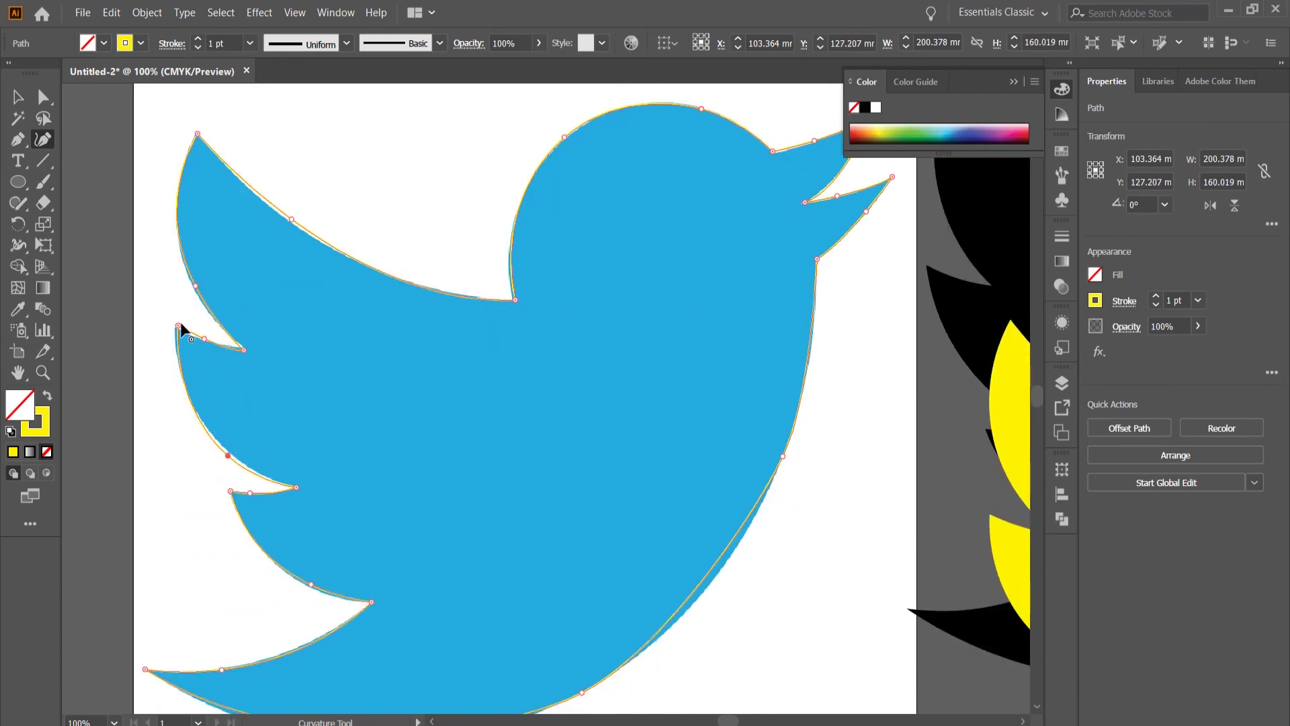
pyautogui.moveTo(177, 326); pyautogui.dragTo(172, 327)
pyautogui.moveTo(232, 454); pyautogui.dragTo(235, 454)
# - Add an anchor point on the belly's underside and pull it down onto the reference edge
pyautogui.scroll(-5, 269, 524)
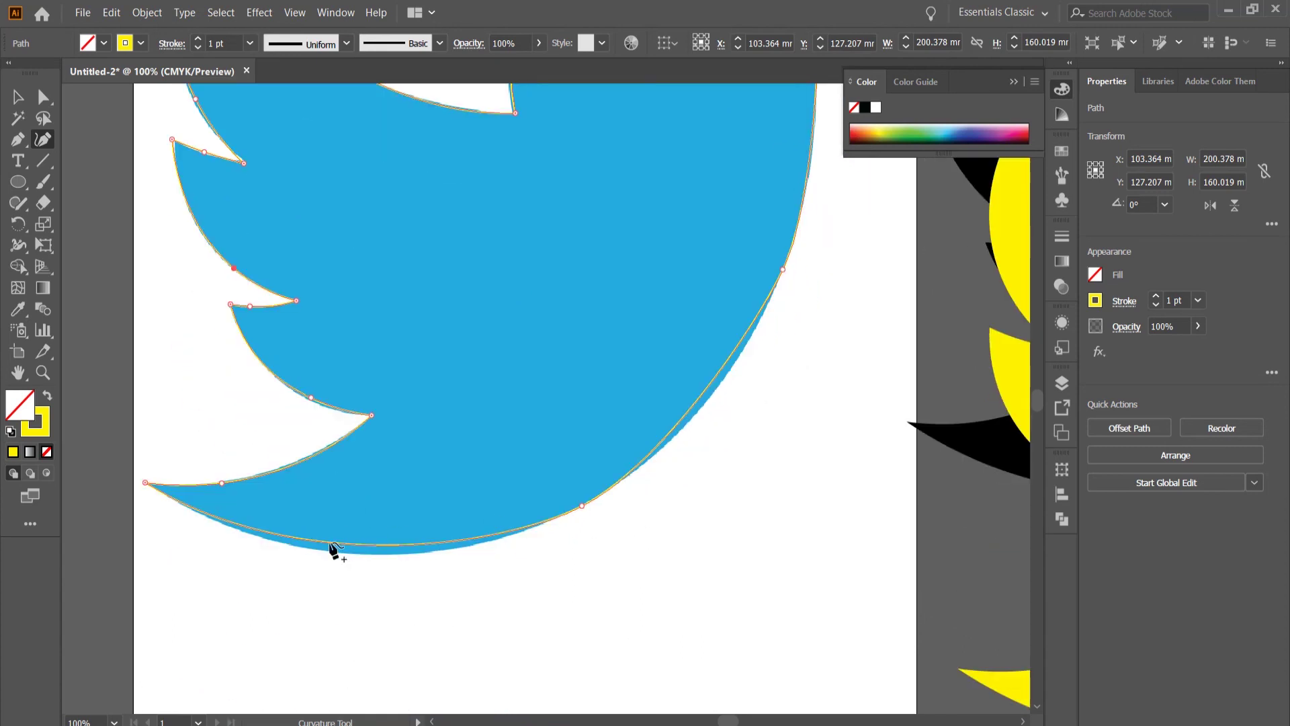
pyautogui.moveTo(329, 541); pyautogui.dragTo(335, 554)
pyautogui.scroll(5, 635, 578)
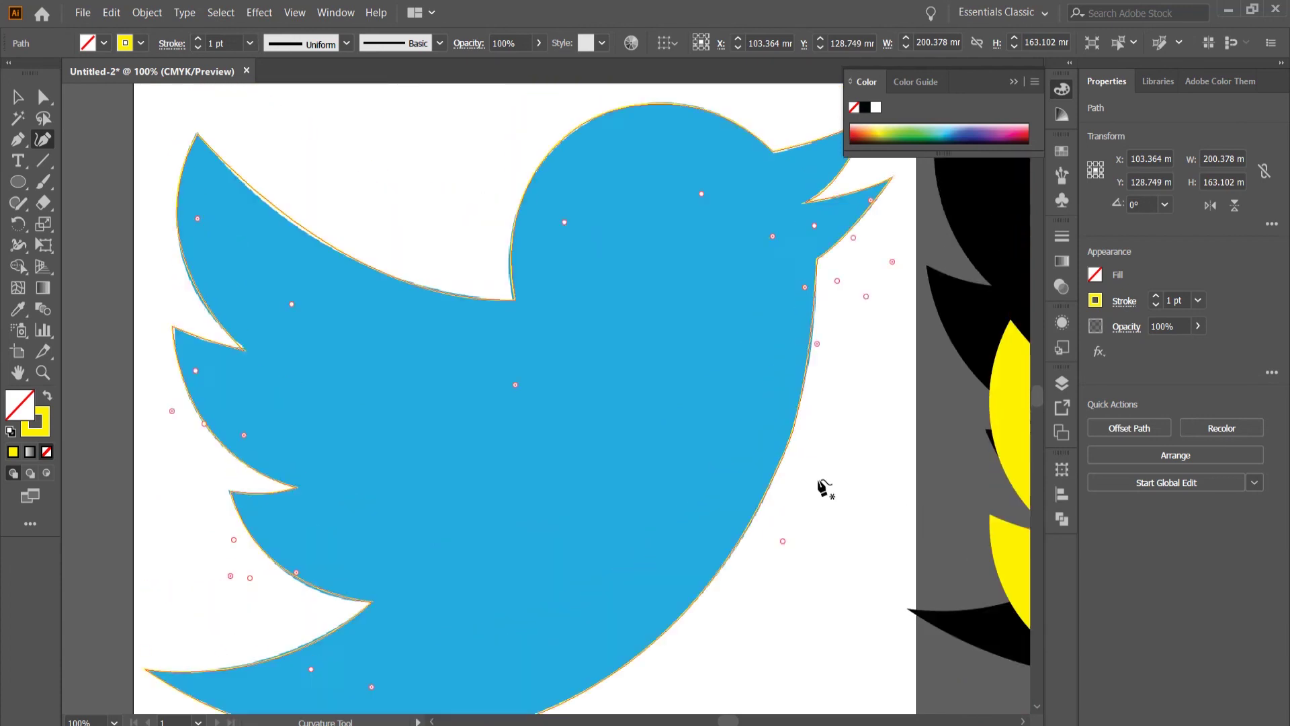
pyautogui.scroll(2, 844, 445)
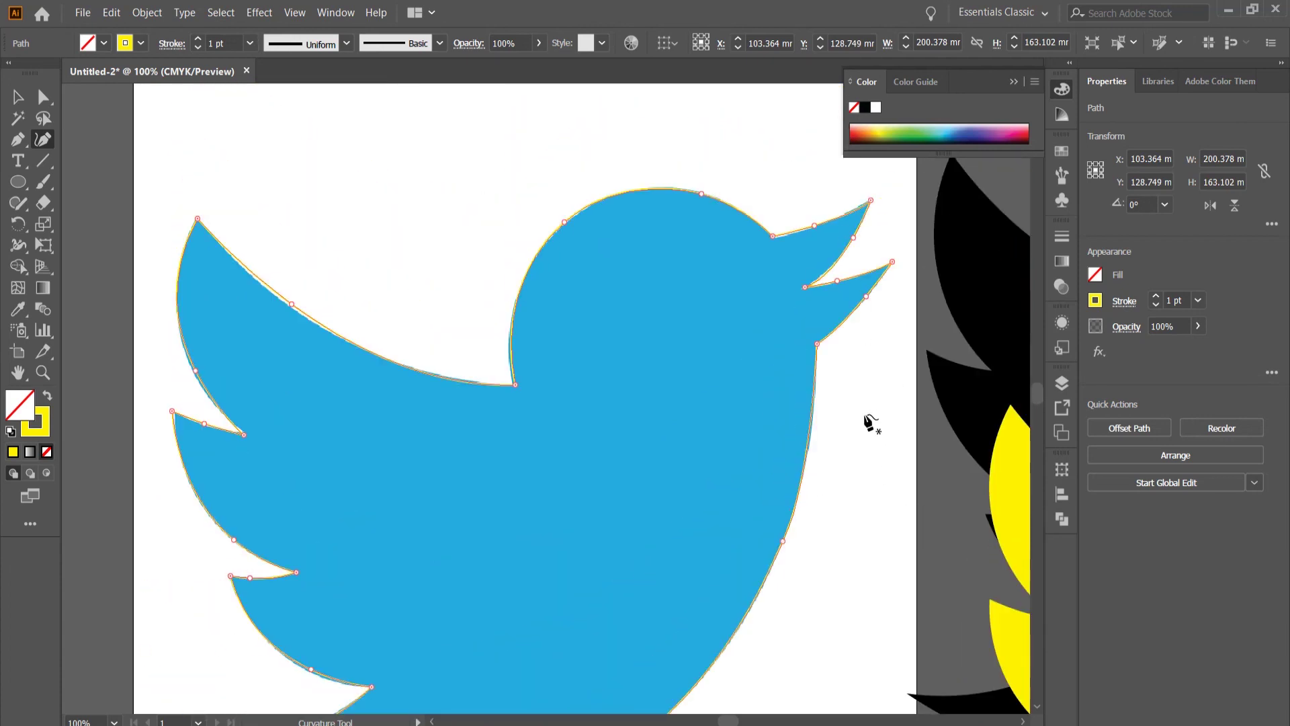
pyautogui.scroll(-3, 877, 422)
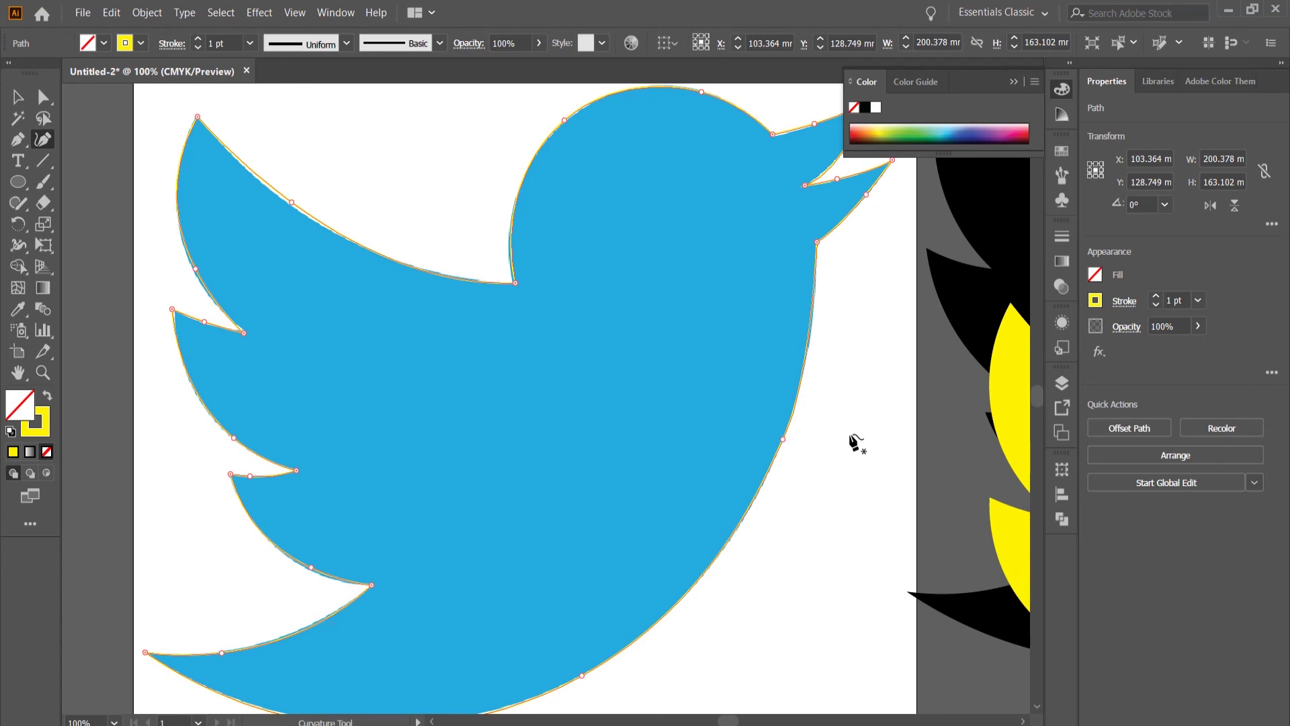
pyautogui.hotkey('ctrl', '-')
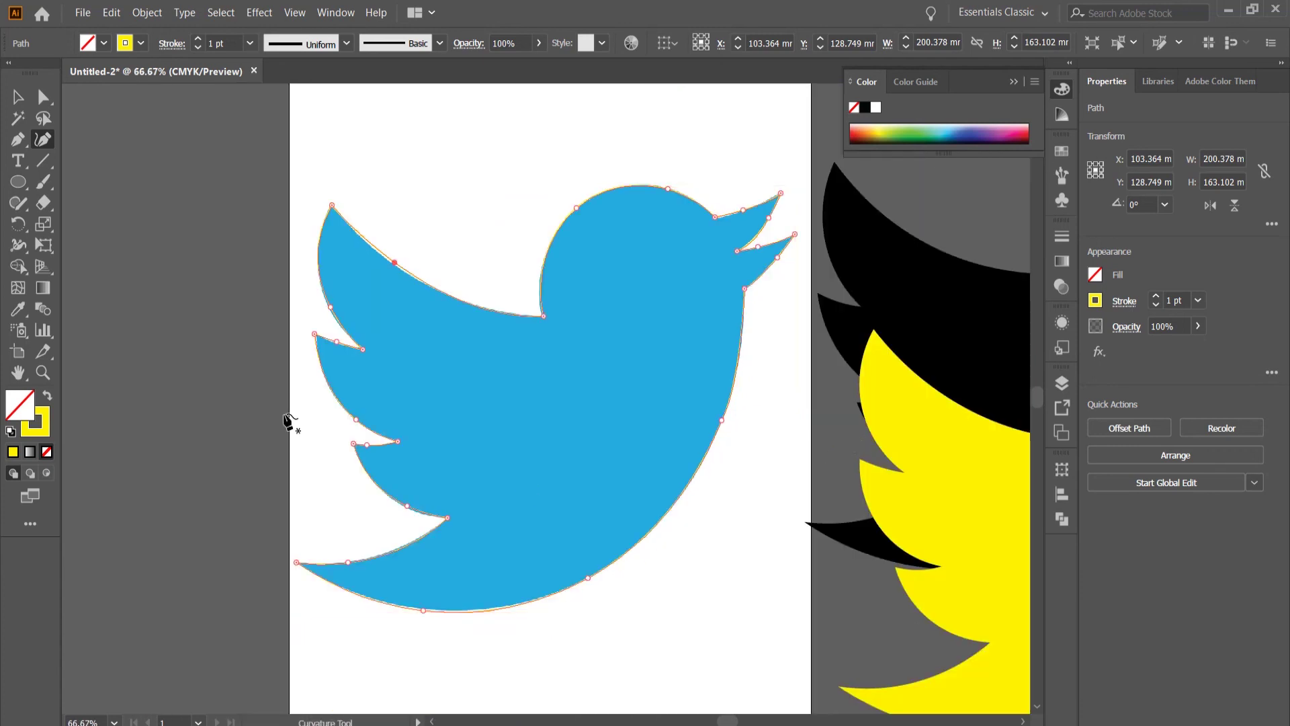
# - Swap the fill and stroke of the Pen-traced bird, and set its fill to the dark blue swatch
pyautogui.click(46, 395)
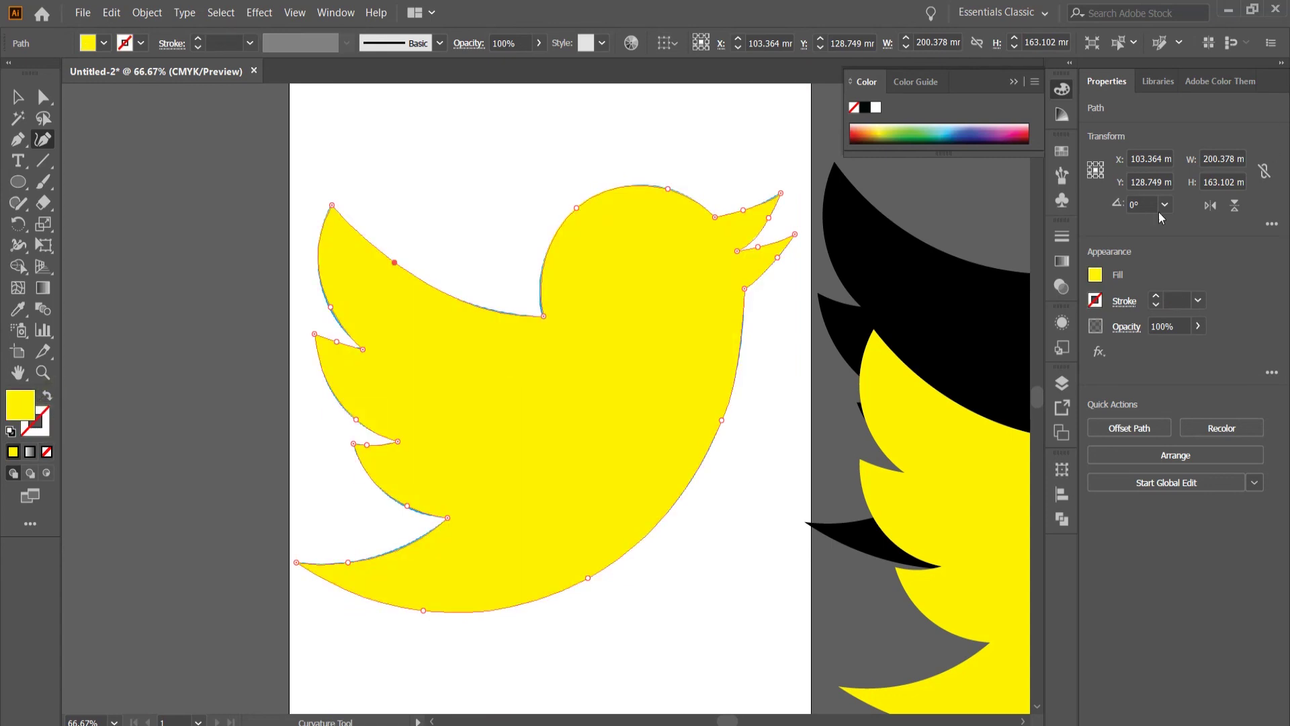
pyautogui.click(1096, 276)
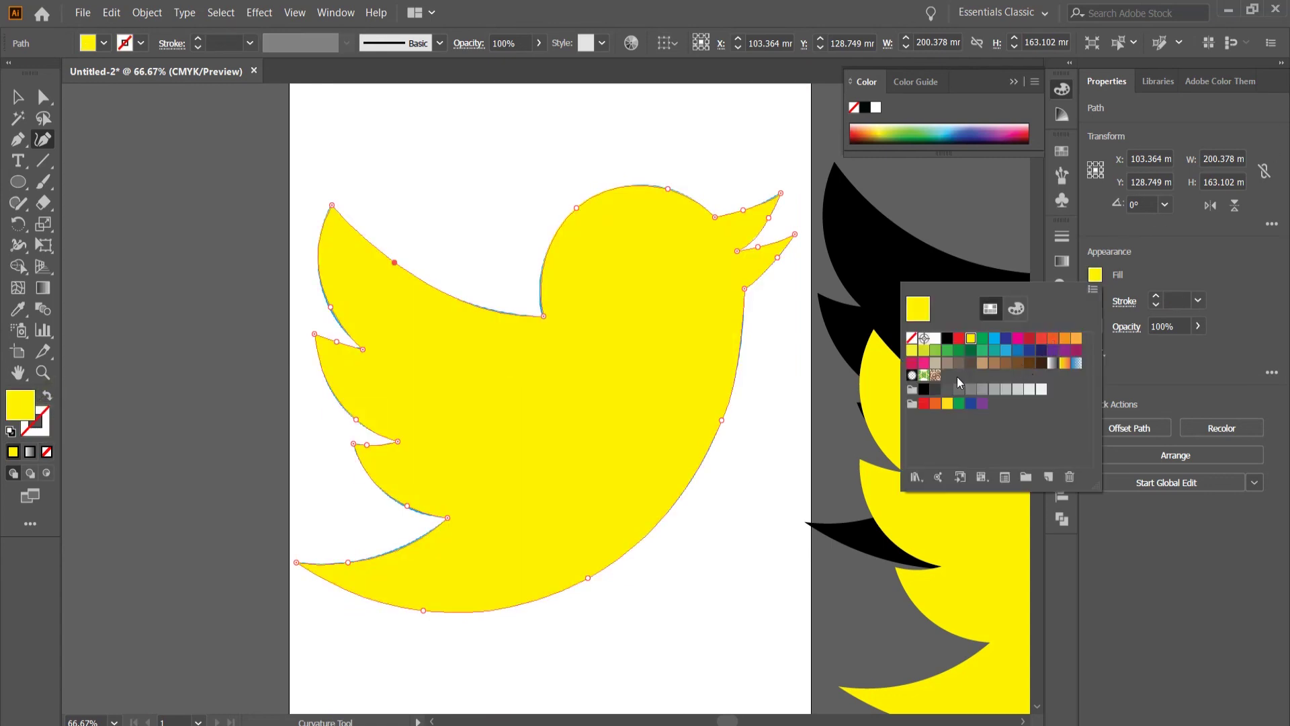
pyautogui.click(1032, 352)
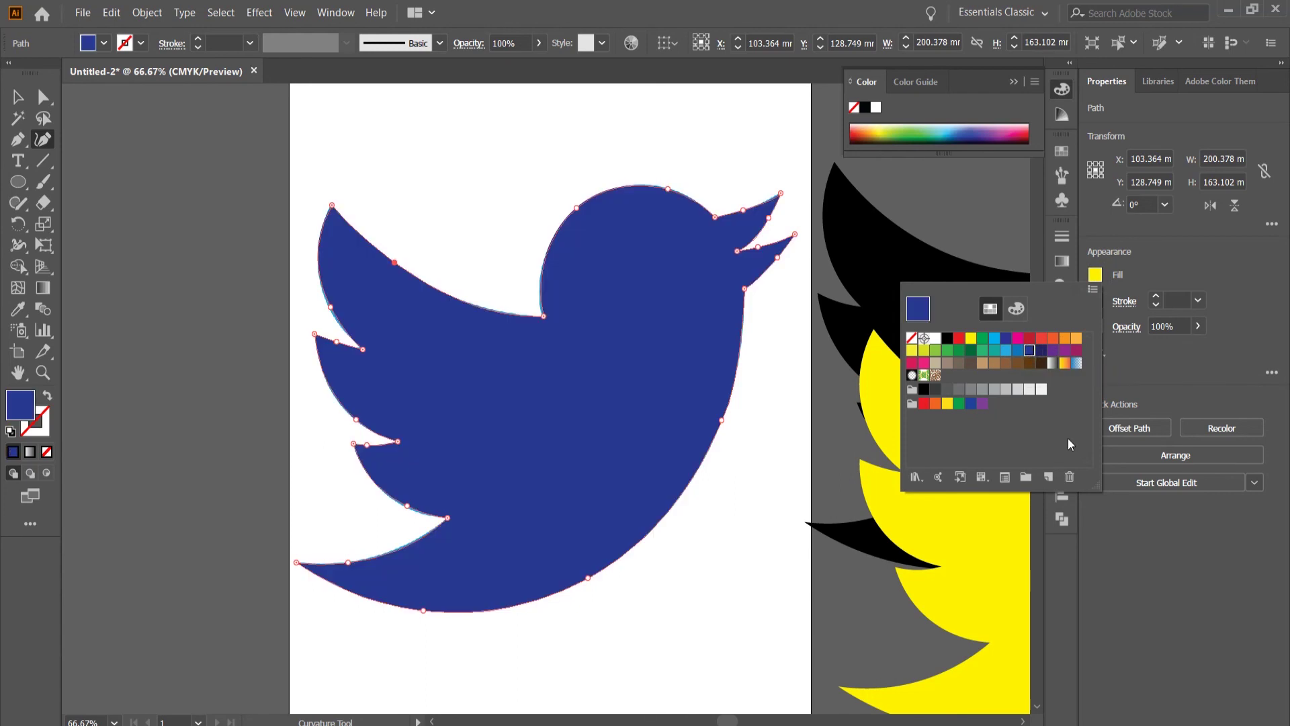
# - Move the dark blue bird up and left off the reference, and shift the yellow and black birds closer so all four versions overlap
pyautogui.click(17, 96)
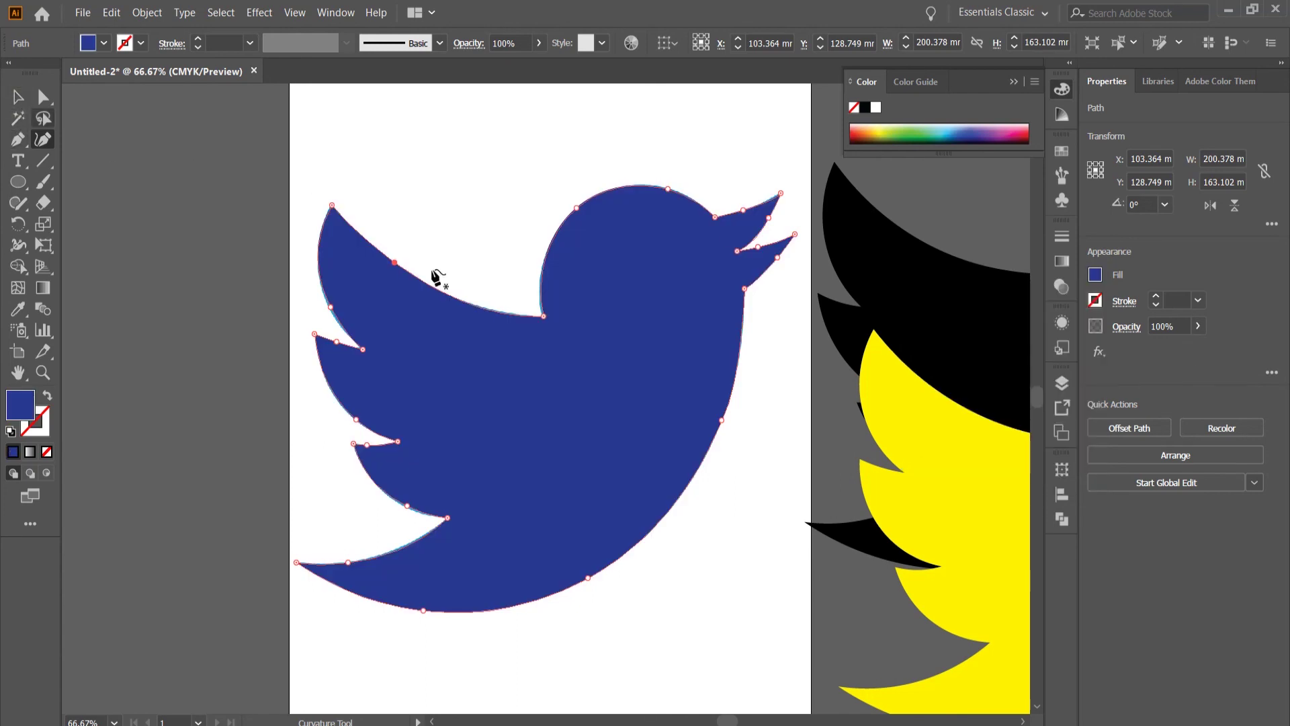
pyautogui.moveTo(598, 390); pyautogui.dragTo(349, 310)
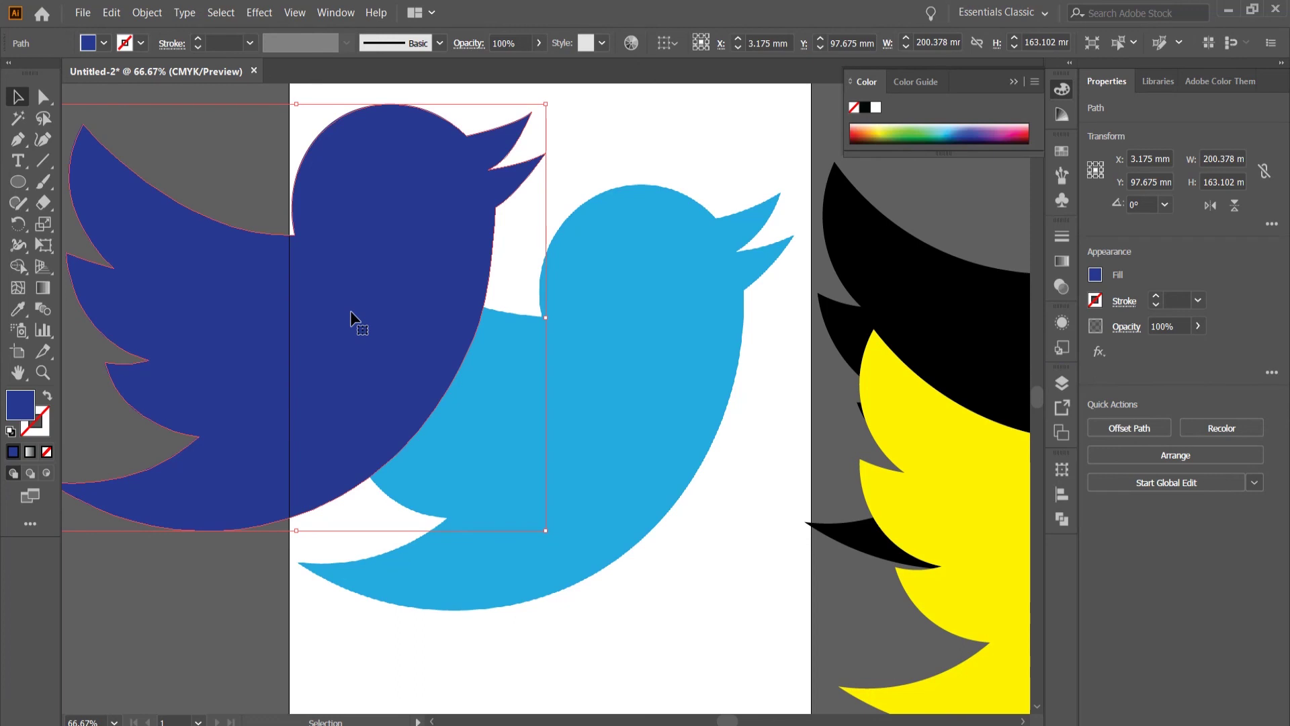
pyautogui.scroll(-1, 356, 319)
pyautogui.moveTo(985, 502); pyautogui.dragTo(513, 563)
pyautogui.moveTo(881, 284); pyautogui.dragTo(803, 231)
pyautogui.click(411, 297)
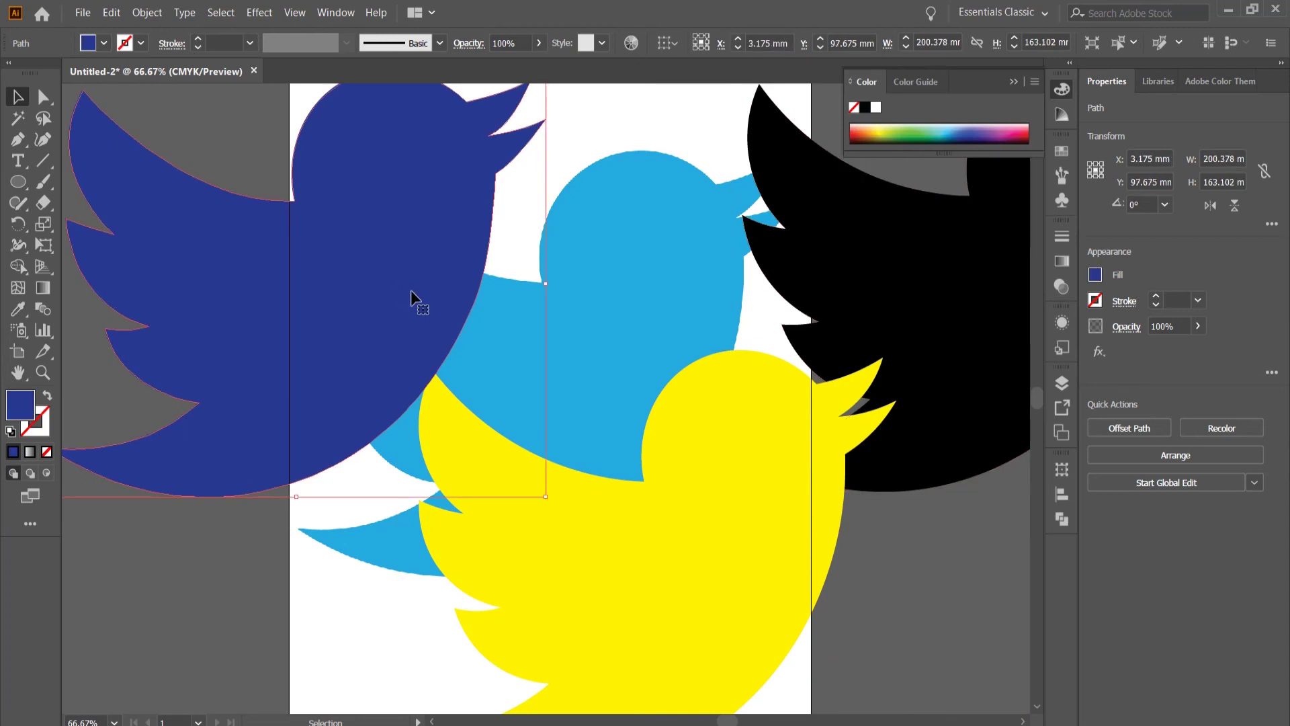